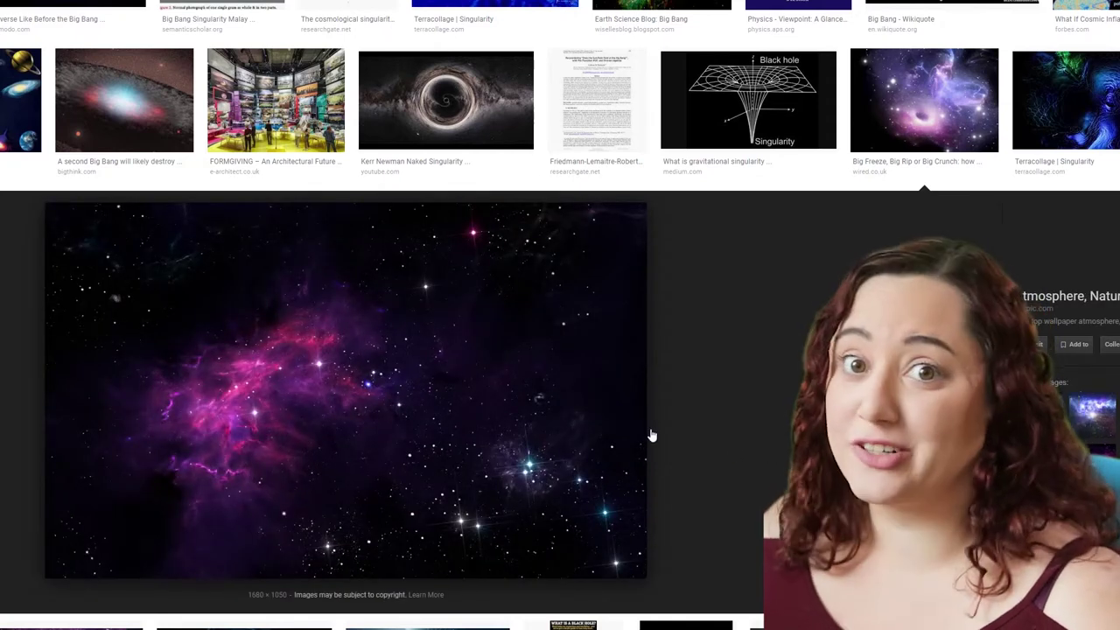
Save the purple nebula image and scale it up to fill the portrait page
right_click(529, 350)
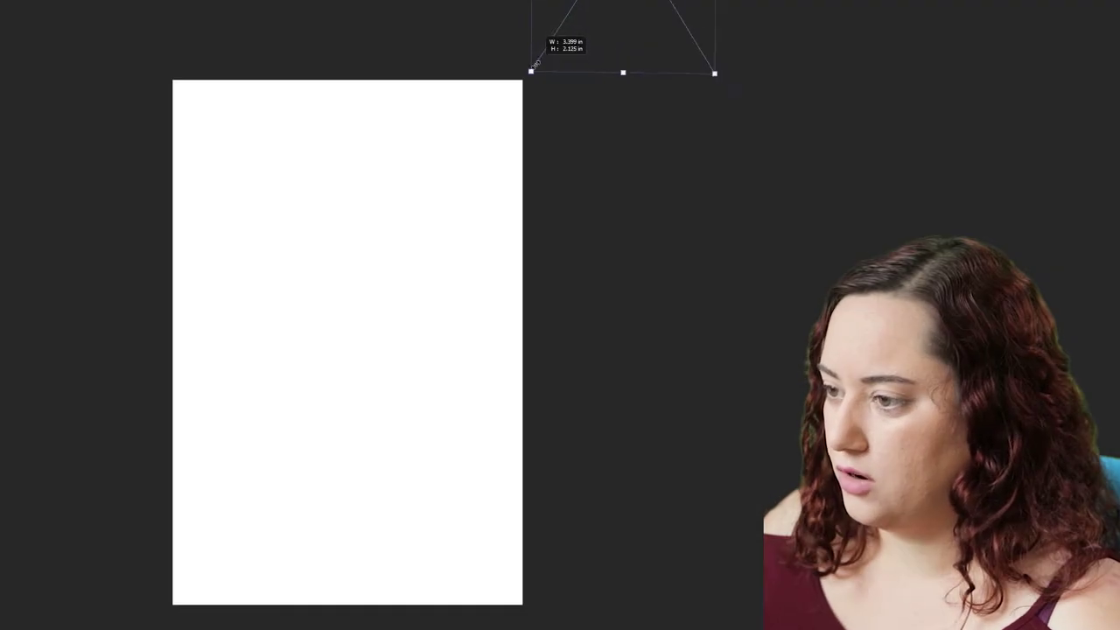
drag(536, 66, 238, 612)
drag(418, 450, 405, 446)
right_click(429, 374)
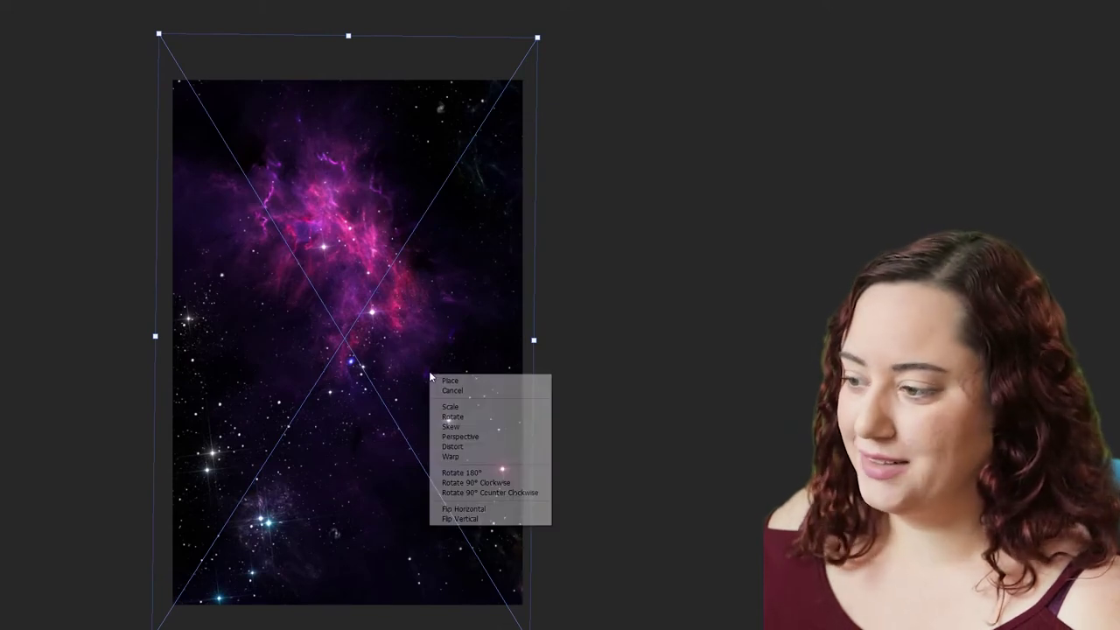
Flip the nebula vertically and drag it back down over the whole canvas
click(490, 520)
drag(369, 82, 382, 615)
mouse_move(451, 440)
mouse_down()
mouse_move(438, 513)
mouse_move(435, 451)
mouse_move(444, 457)
mouse_up()
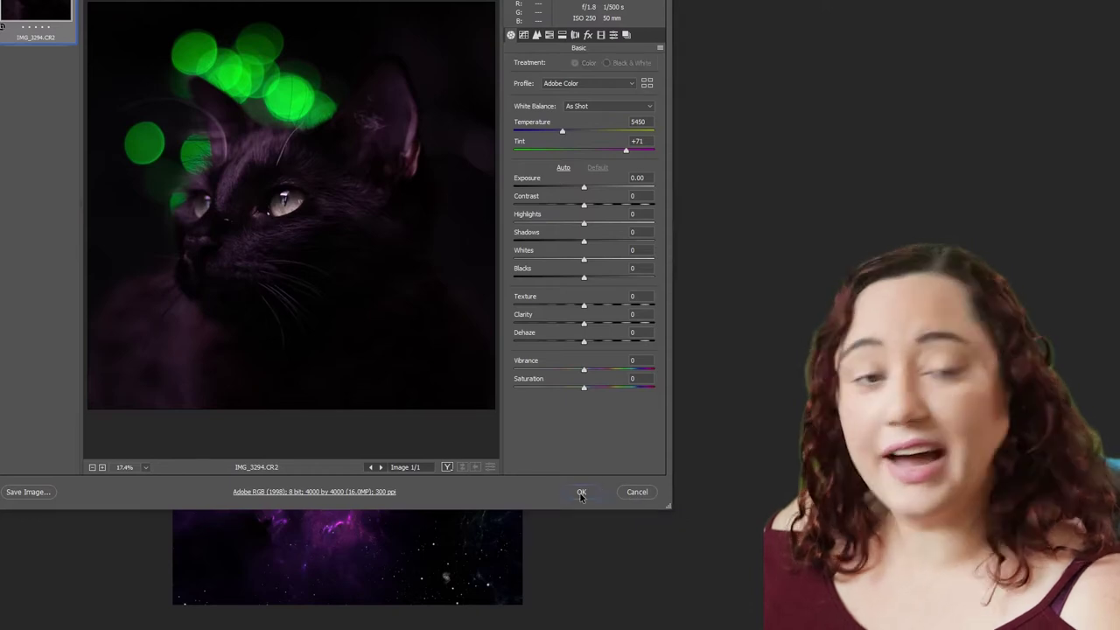
Place the black cat photo, trace it with the Pen tool and delete the bokeh background
click(580, 490)
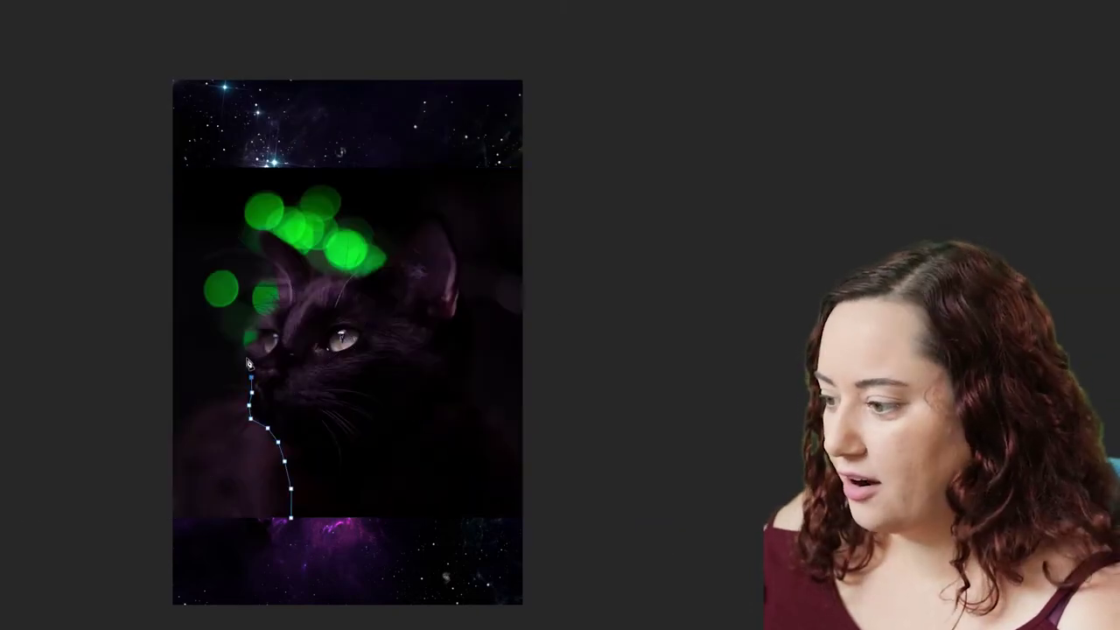
mouse_move(249, 364)
mouse_down()
mouse_move(298, 263)
mouse_move(327, 280)
mouse_move(411, 243)
mouse_move(432, 220)
mouse_move(452, 237)
mouse_move(454, 317)
mouse_move(494, 450)
mouse_move(704, 620)
mouse_move(31, 140)
mouse_move(291, 516)
mouse_up()
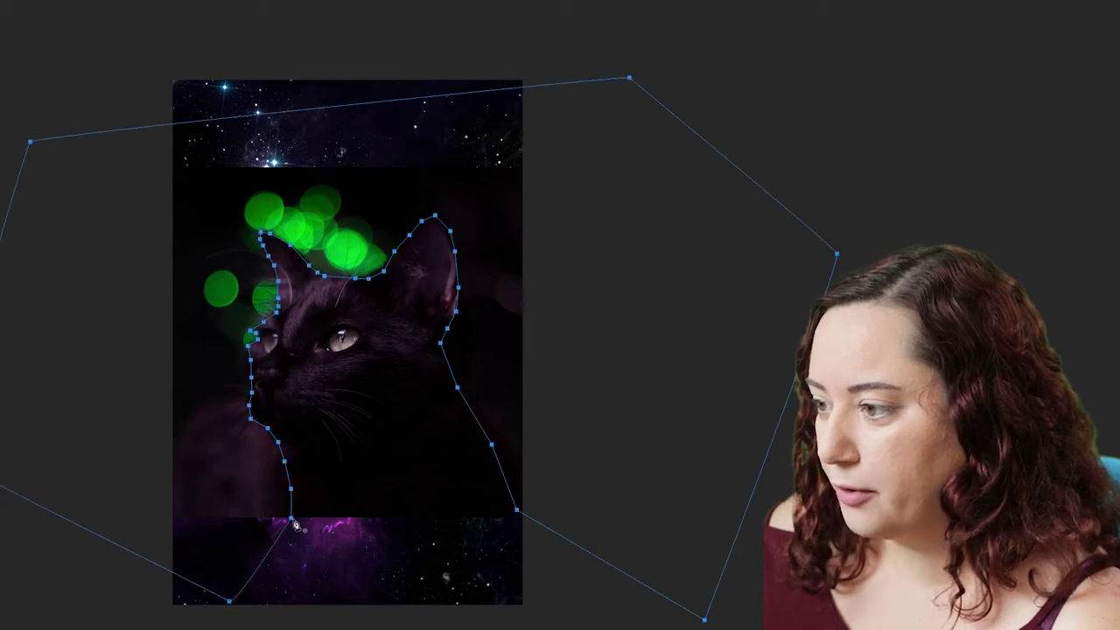
right_click(172, 326)
click(263, 315)
click(632, 151)
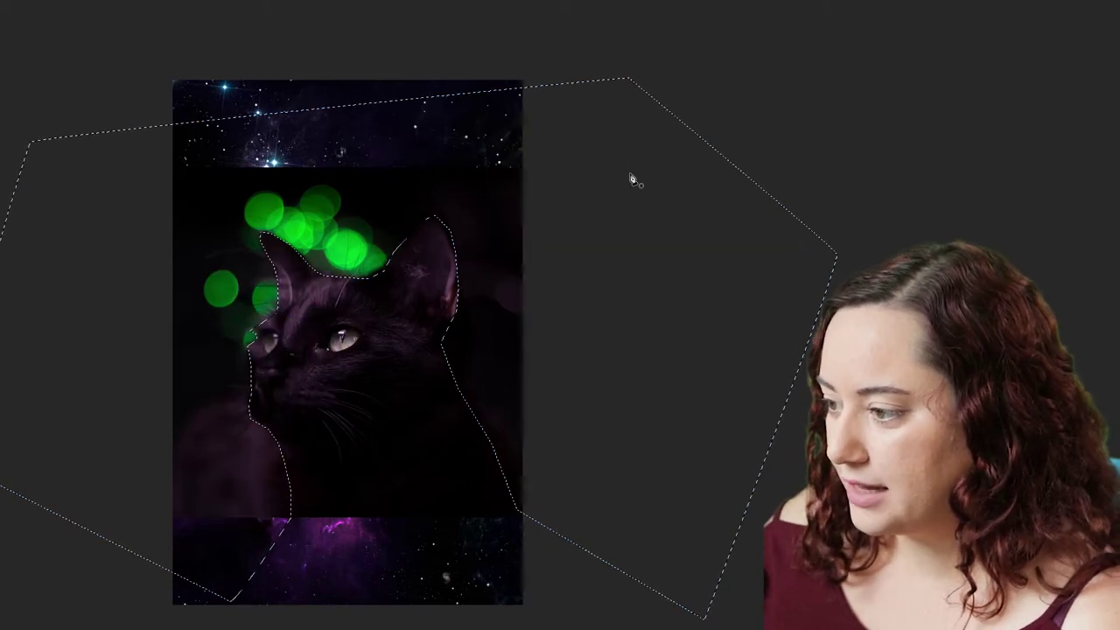
key(Delete)
key(ctrl+d)
Shrink the black cat, tilt it slightly and move it toward the lower right
key(ctrl+t)
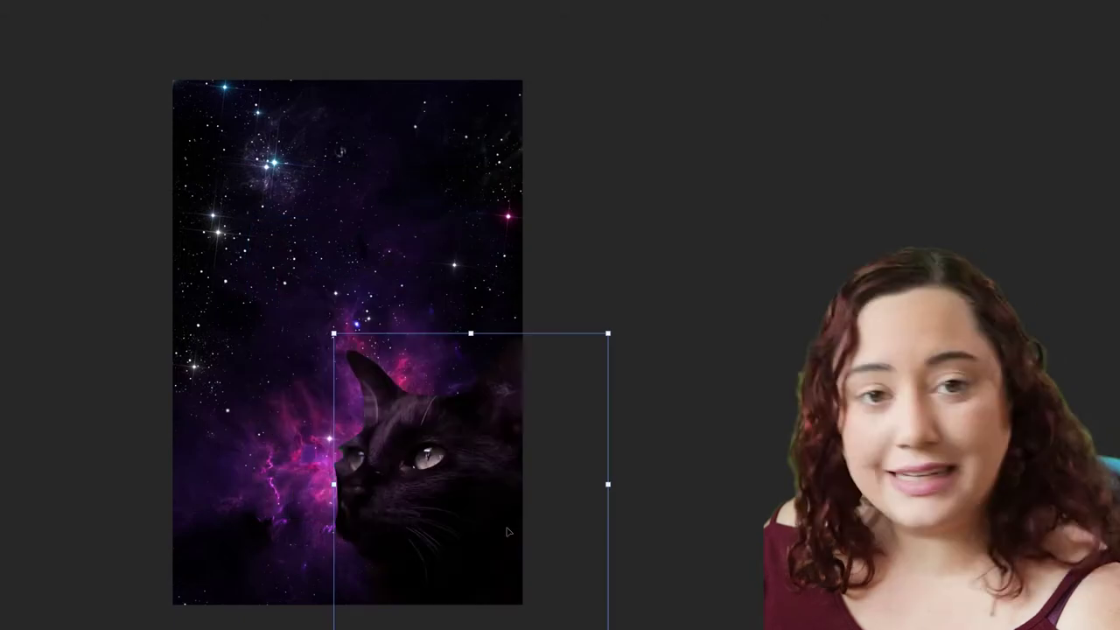
drag(333, 330, 373, 376)
drag(473, 481, 493, 500)
drag(632, 370, 496, 543)
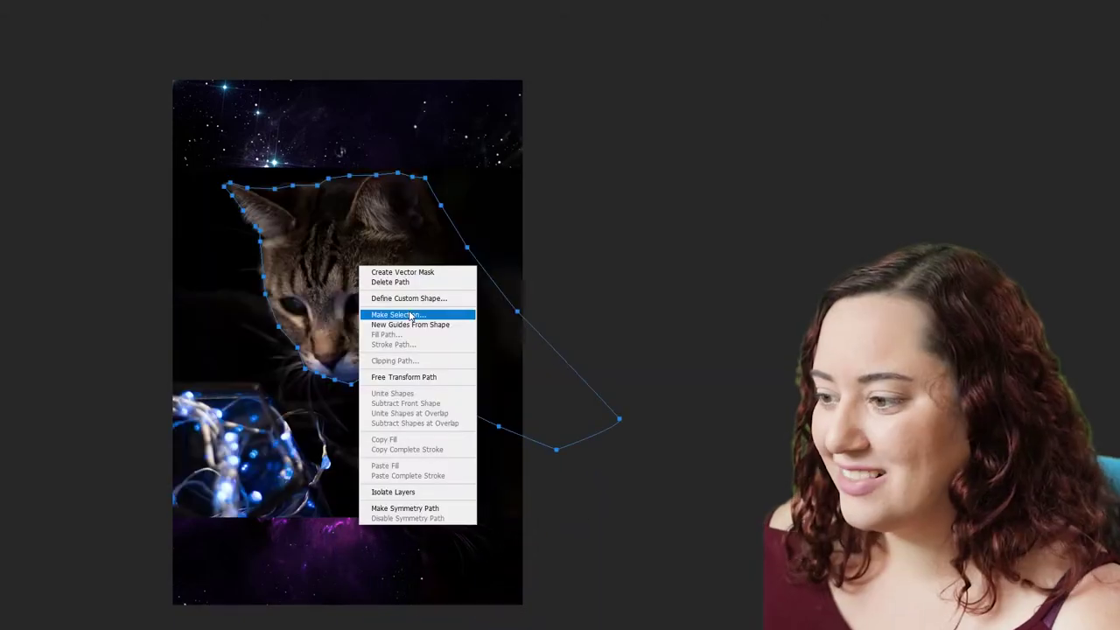
Make the tabby's head outline a selection and flip the shiba photo horizontally
click(416, 315)
key(Return)
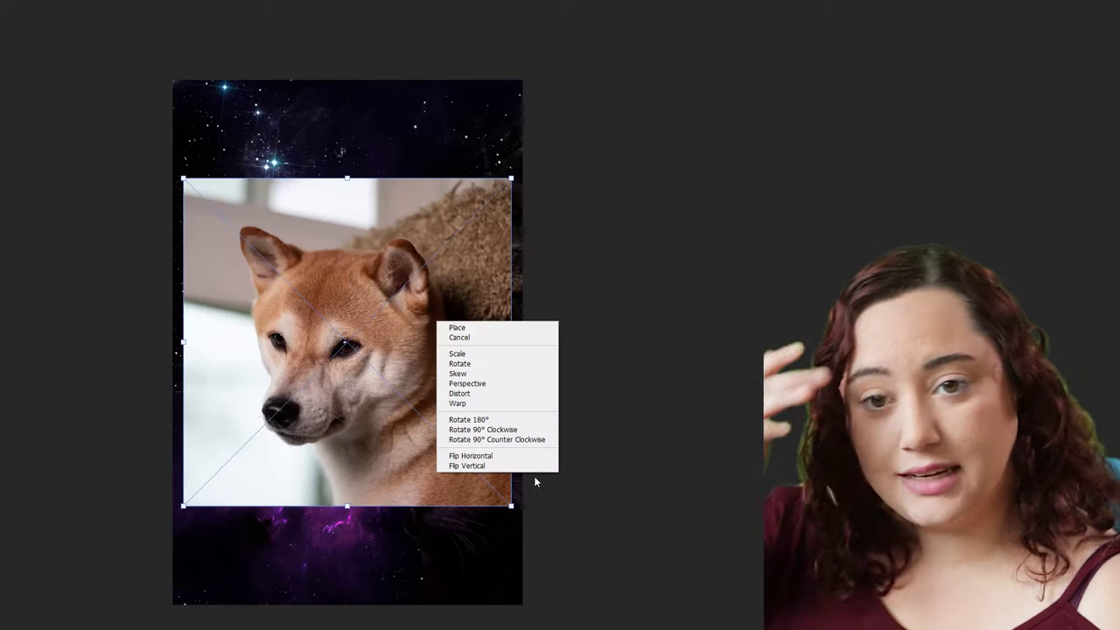
click(525, 458)
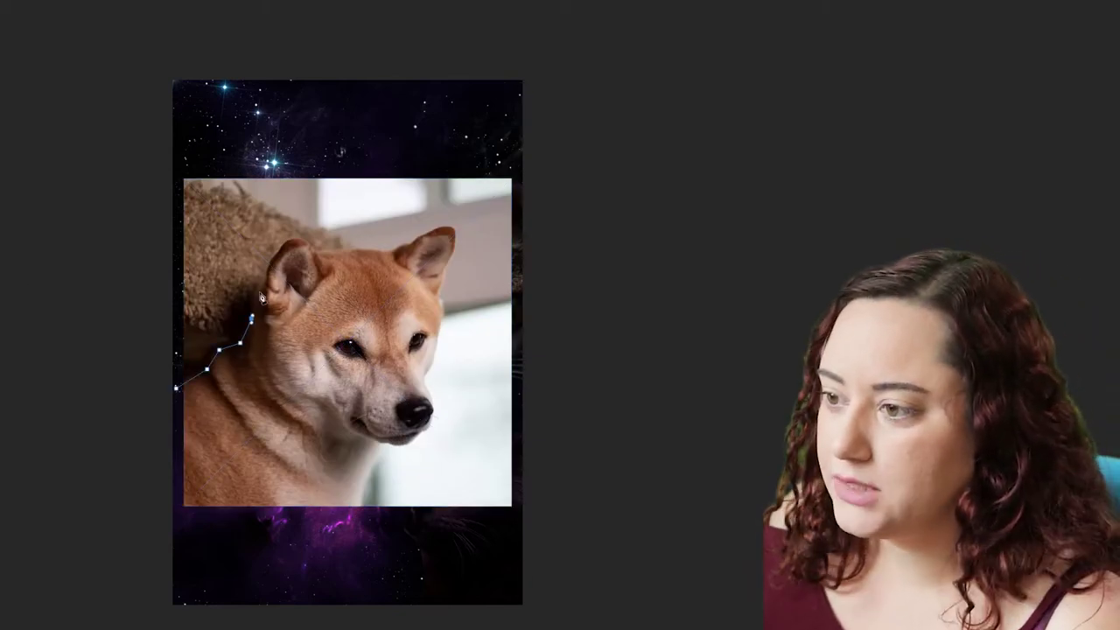
Trace the shiba's back, ear, cheek and snout with the Pen tool and make it a selection
mouse_move(254, 315)
mouse_down()
mouse_move(275, 260)
mouse_move(300, 249)
mouse_move(390, 256)
mouse_move(429, 240)
mouse_up()
key(ctrl+plus)
mouse_move(564, 151)
mouse_down()
mouse_move(540, 204)
mouse_move(480, 544)
mouse_move(454, 551)
mouse_up()
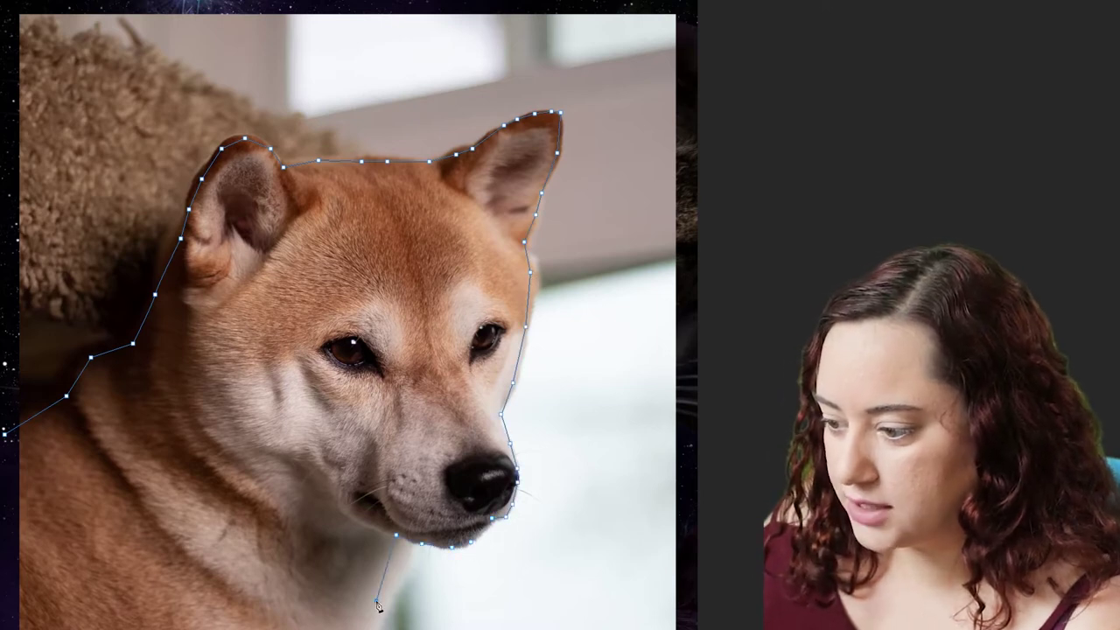
drag(927, 97, 912, 254)
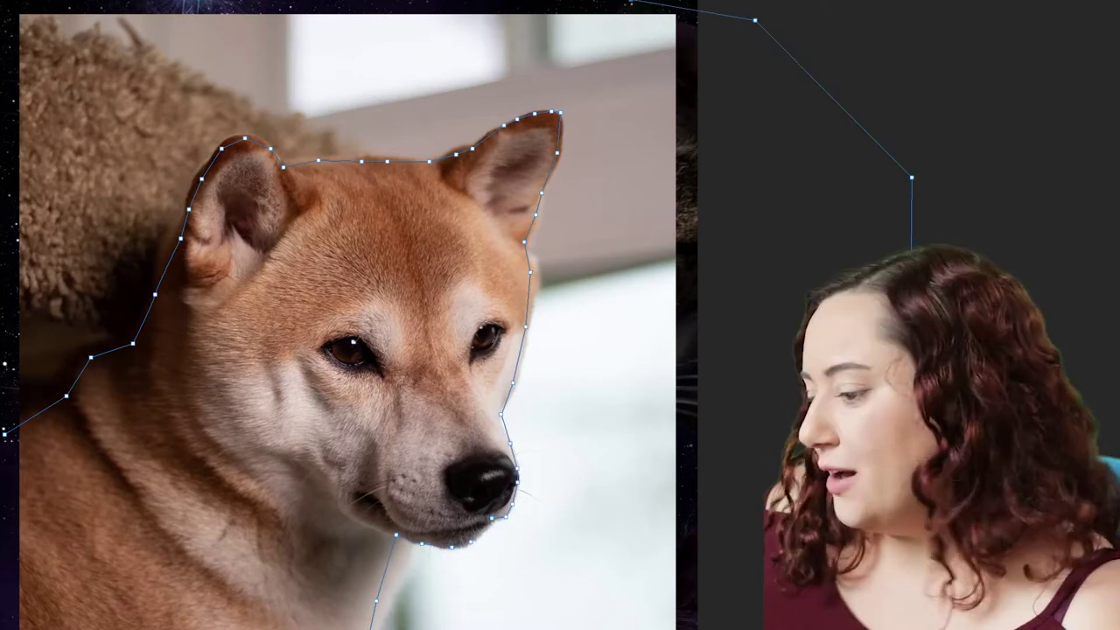
right_click(87, 259)
click(131, 350)
click(620, 149)
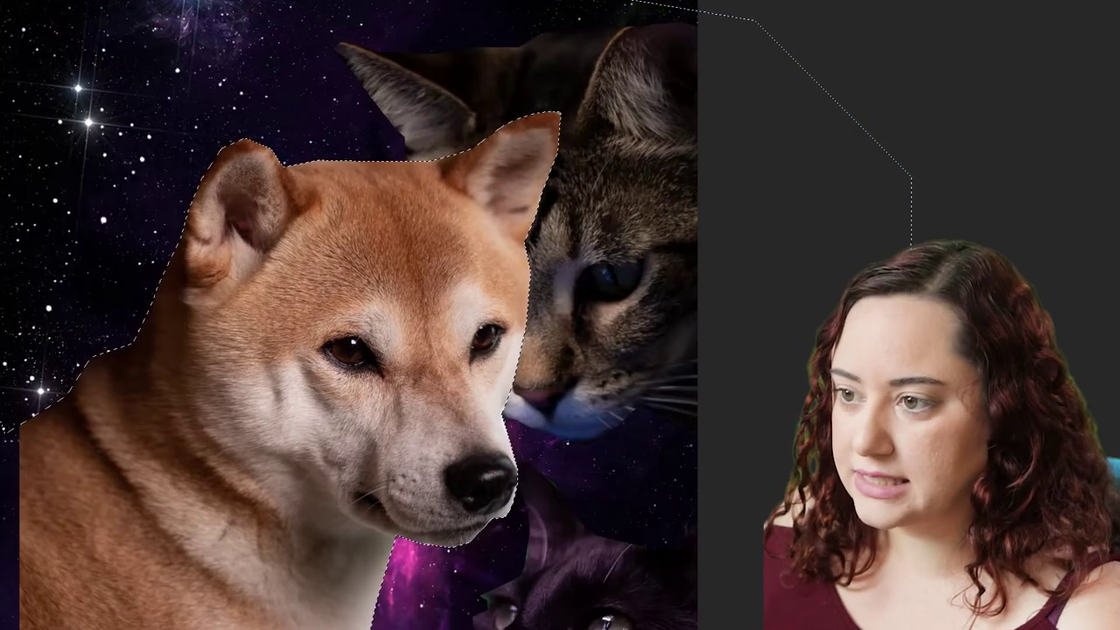
Shrink and rotate the cut-out shiba, setting it upright in the bottom-left corner
key(ctrl+t)
drag(553, 114, 412, 271)
drag(293, 437, 26, 267)
drag(166, 350, 131, 385)
drag(61, 210, 68, 217)
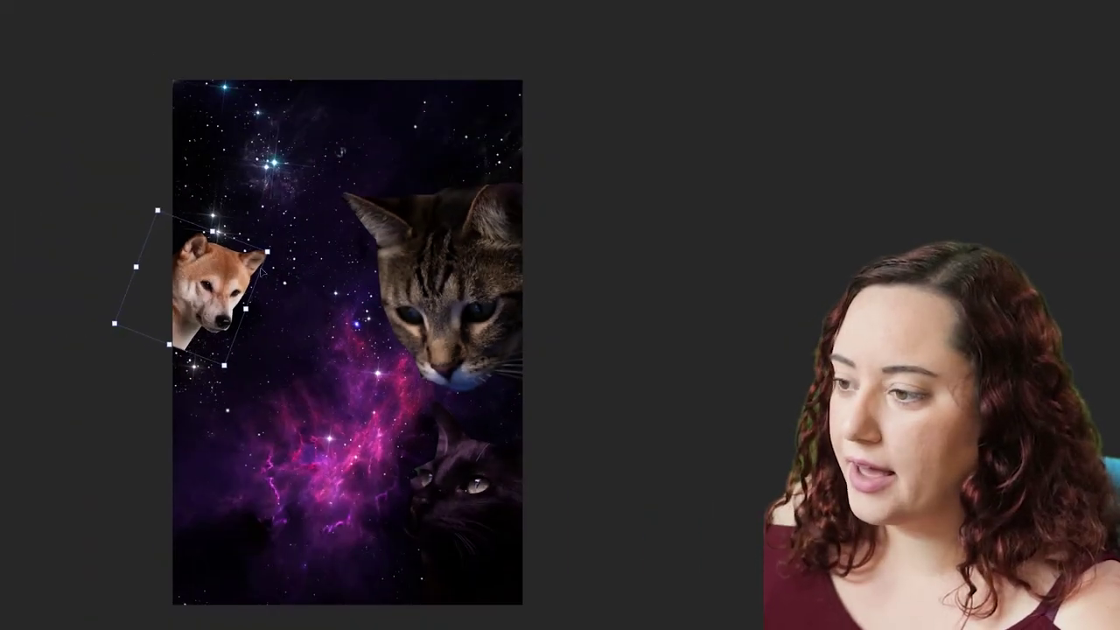
drag(261, 272, 241, 525)
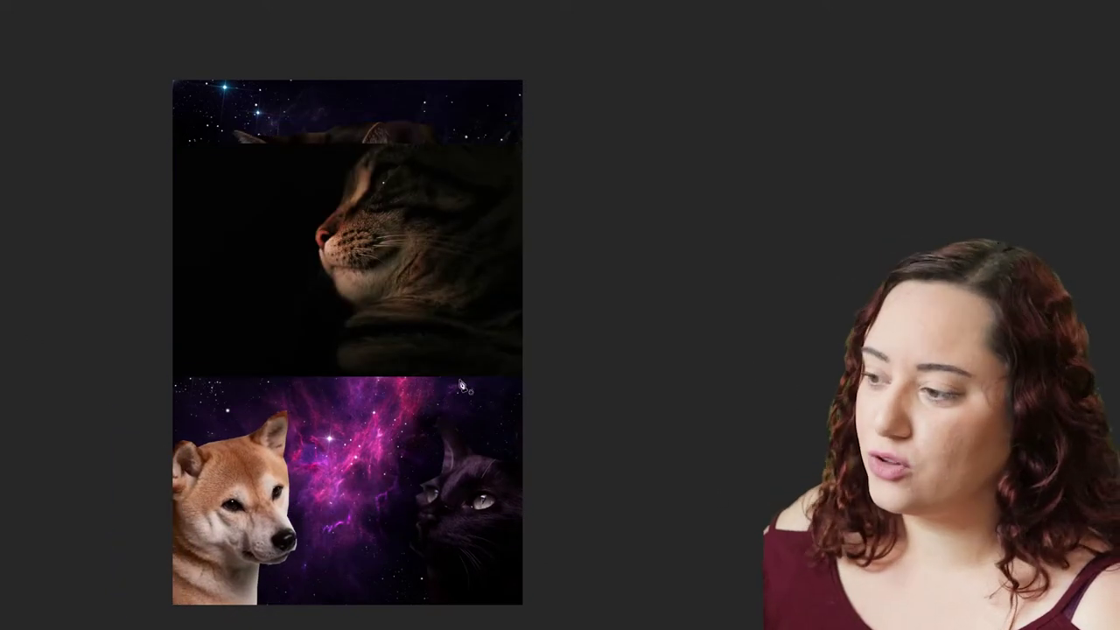
Outline the profile tabby's chin, face and head, closing the shape outside the canvas
click(347, 374)
click(350, 332)
click(363, 312)
click(335, 280)
click(324, 255)
click(319, 238)
click(329, 215)
click(347, 180)
click(374, 148)
click(424, 117)
click(595, 135)
click(604, 415)
click(350, 396)
click(347, 374)
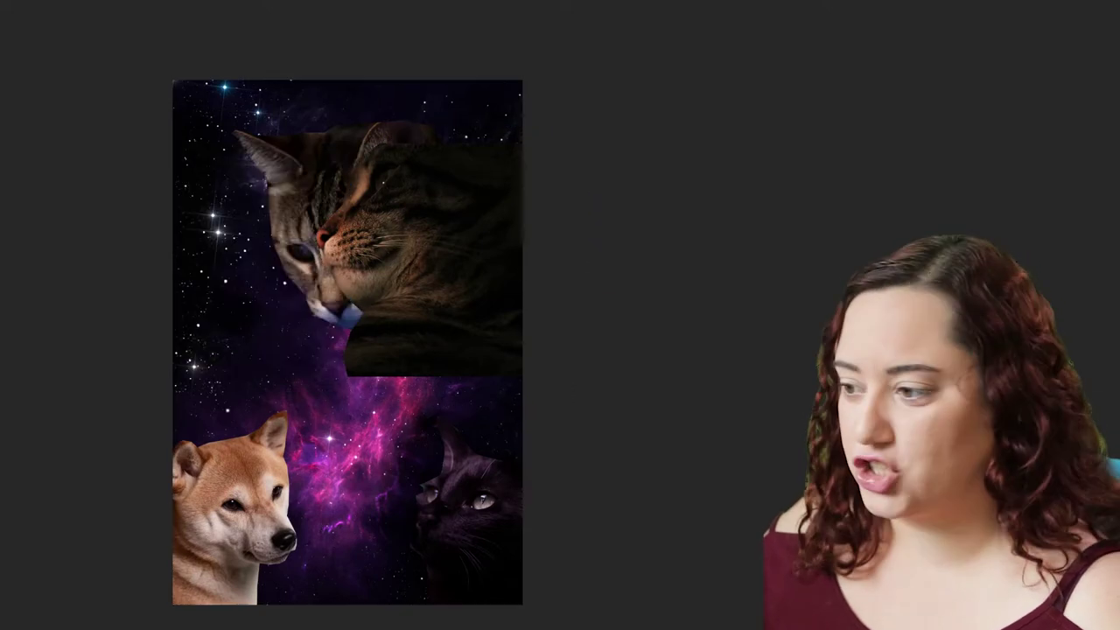
Mask the profile tabby to its outline, then enlarge and tilt it slightly
key(ctrl+t)
drag(560, 117, 556, 111)
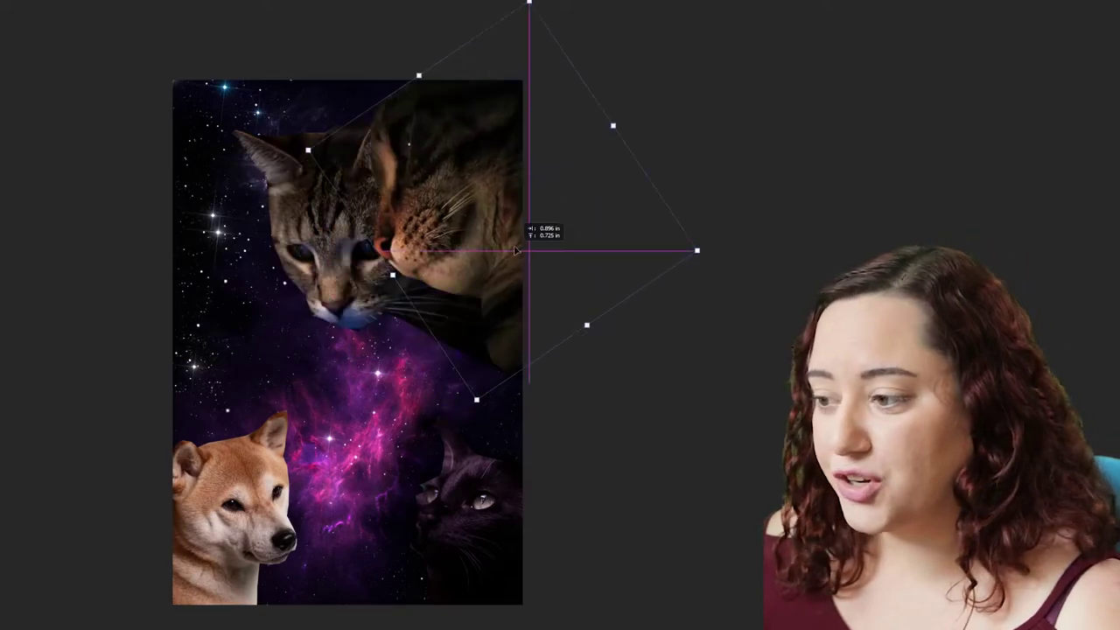
key(Return)
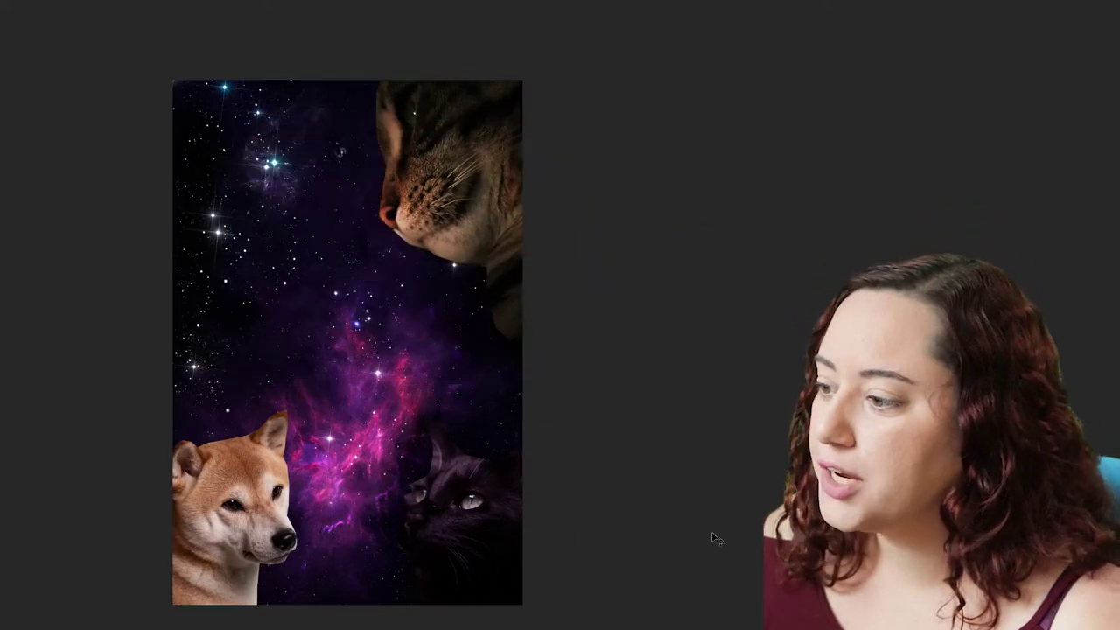
Rotate the shiba back upright, brighten it, and shrink it toward the bottom-left
key(ctrl+t)
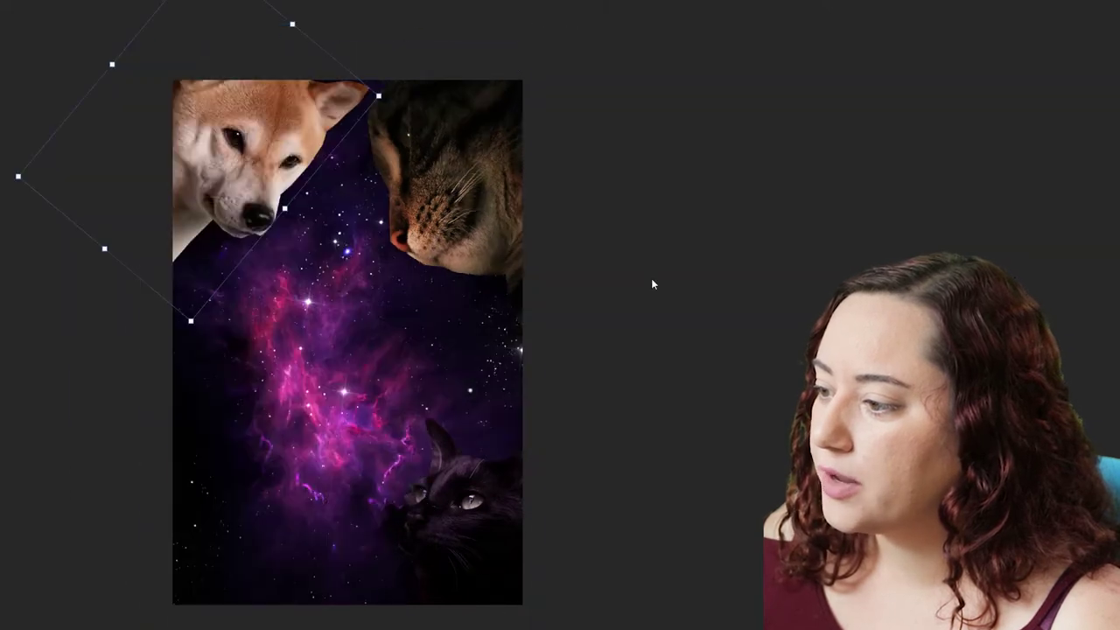
drag(197, 328, 197, 293)
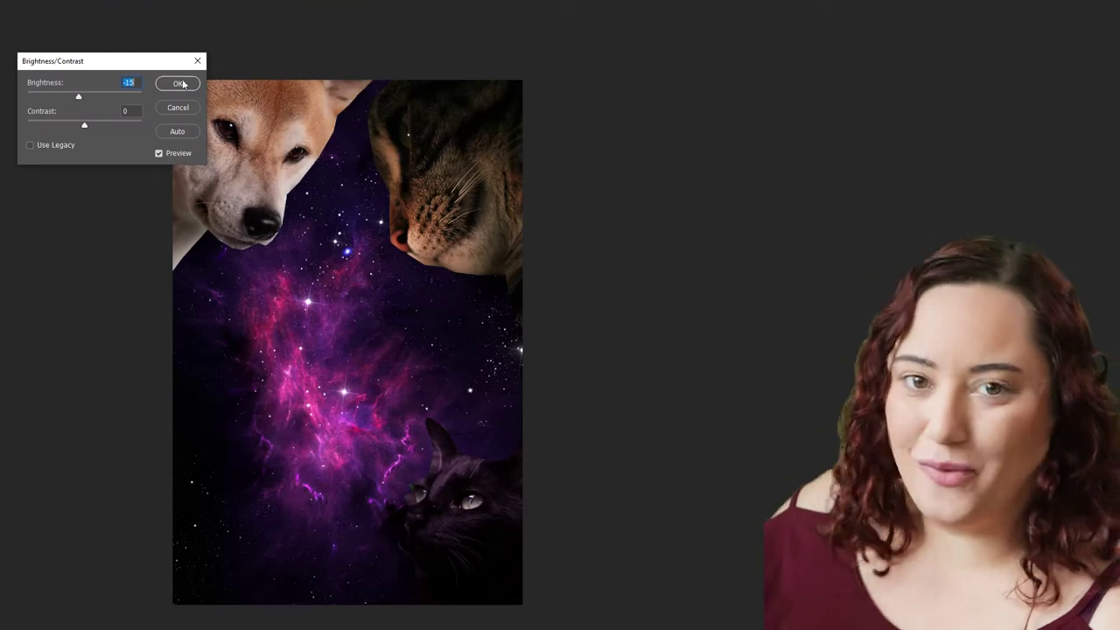
click(180, 82)
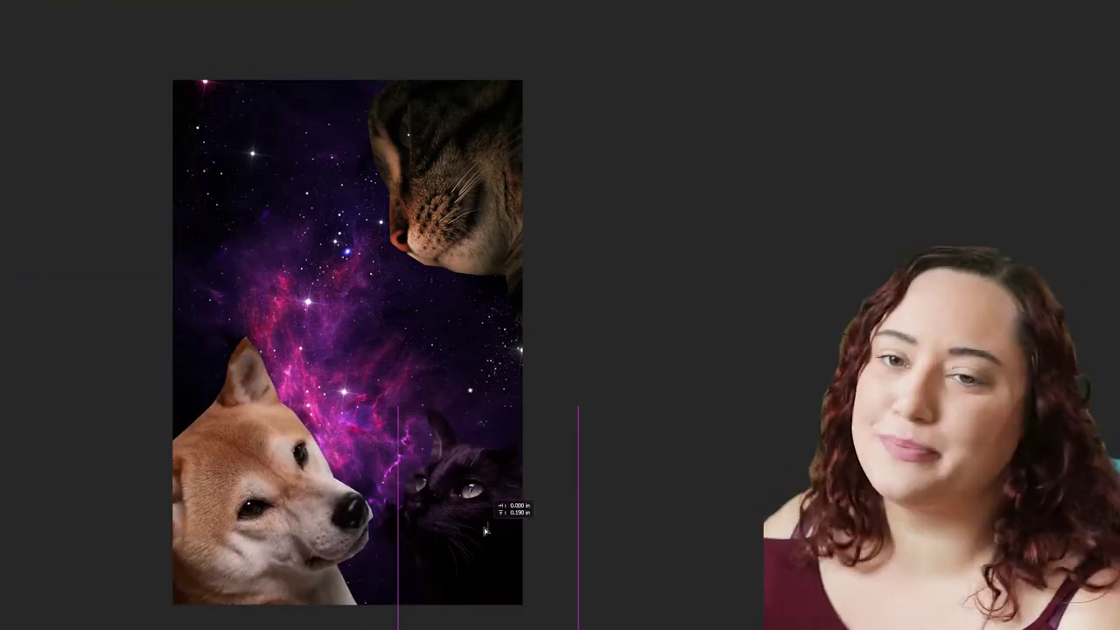
click(375, 335)
drag(374, 335, 529, 623)
Shift the black cat right and raise the top cat 0.280 in
click(407, 412)
drag(322, 603, 300, 604)
click(447, 525)
drag(447, 525, 466, 525)
drag(502, 175, 502, 153)
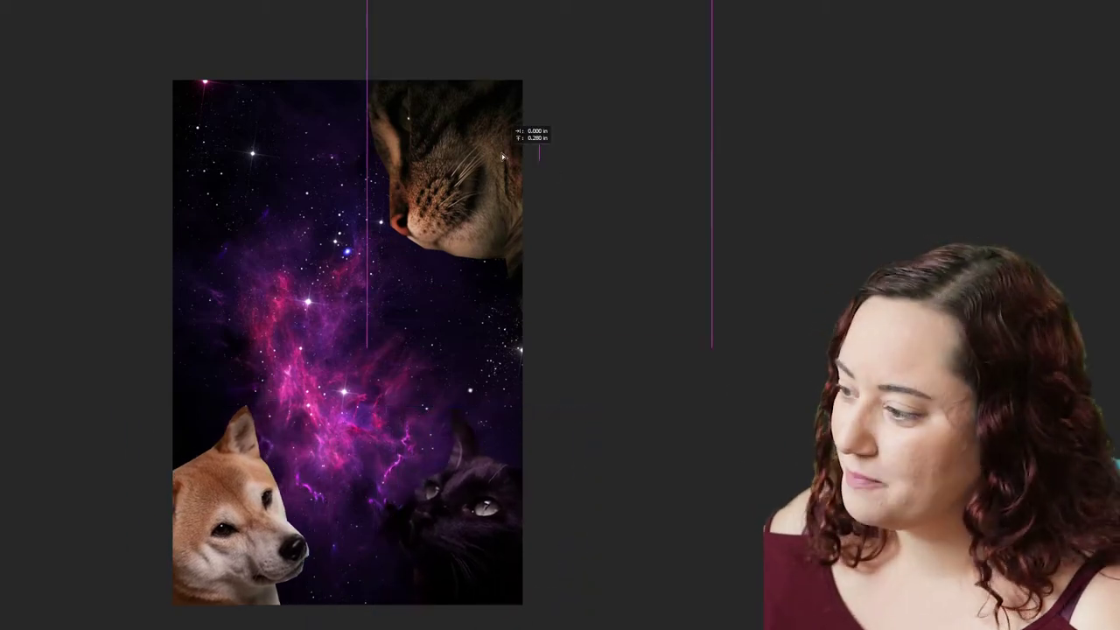
Rotate the galaxy background and commit the rotation
click(350, 367)
drag(39, 582, 600, 517)
click(508, 415)
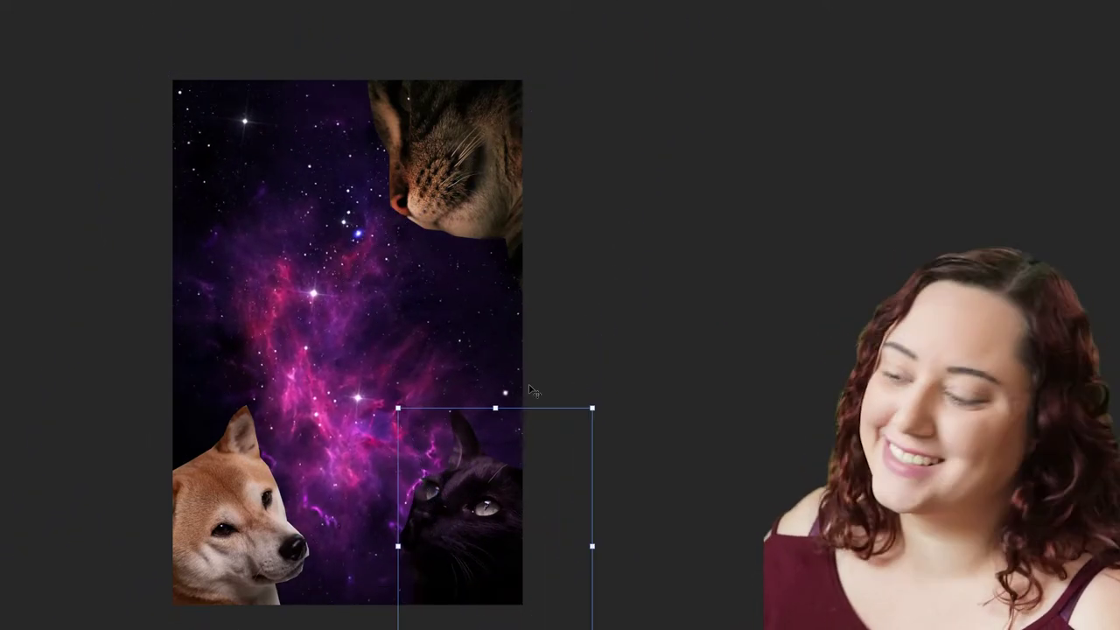
Fine-tune the positions of the shiba and the black cat
click(241, 490)
drag(241, 490, 242, 498)
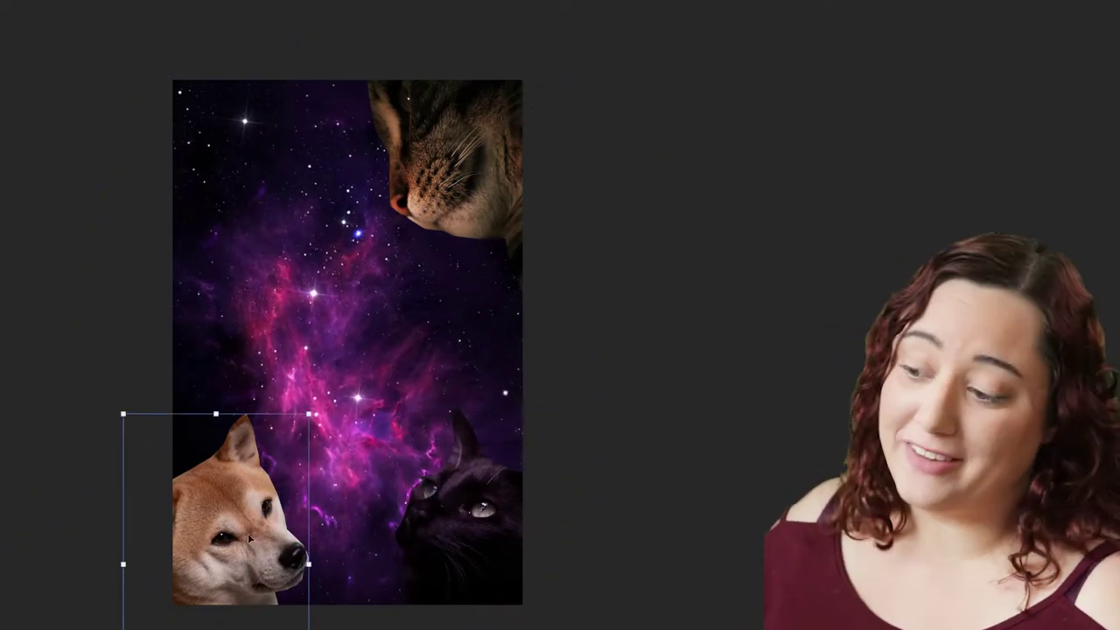
drag(345, 498, 338, 484)
drag(232, 516, 254, 516)
drag(463, 525, 438, 525)
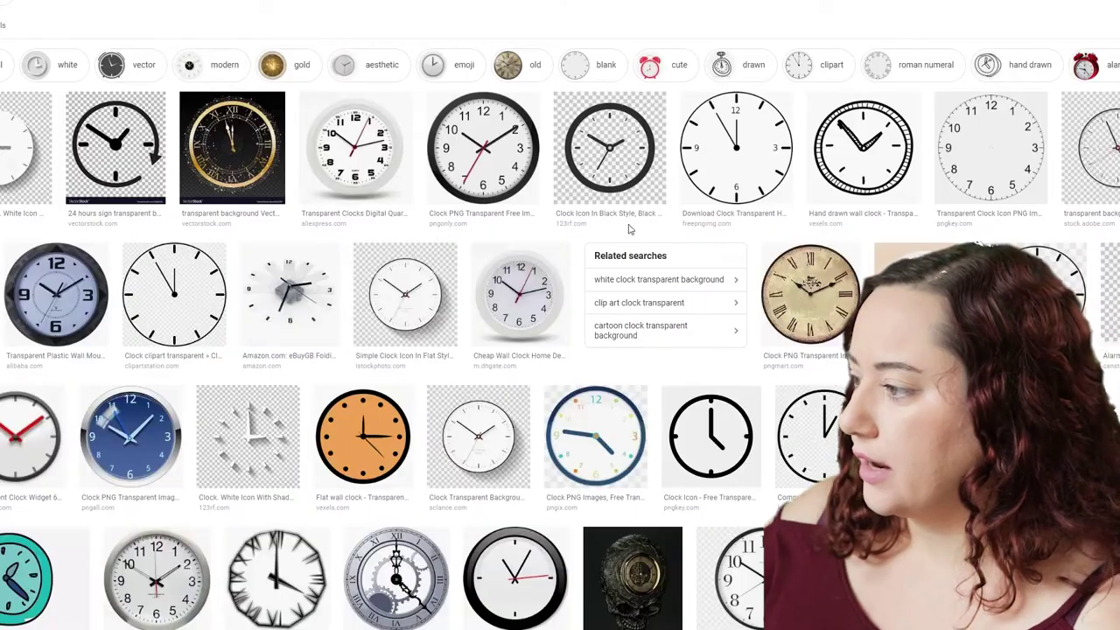
Browse clock images in Google Images and save the gold Roman-numeral clock
click(1092, 149)
scroll(207, 418, down, 5)
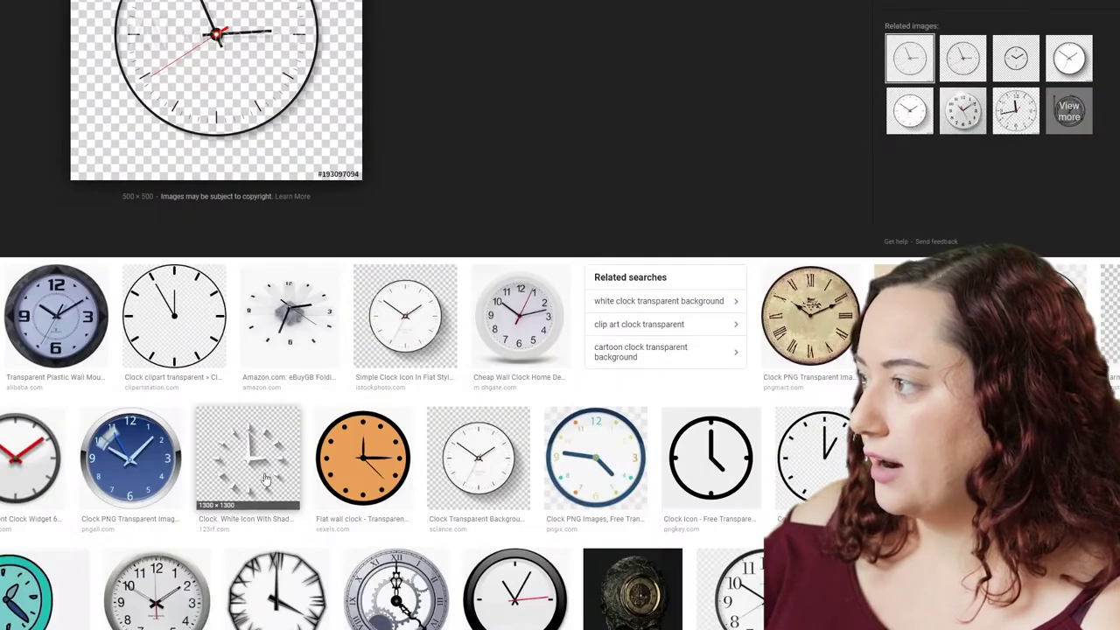
click(472, 449)
scroll(525, 429, up, 4)
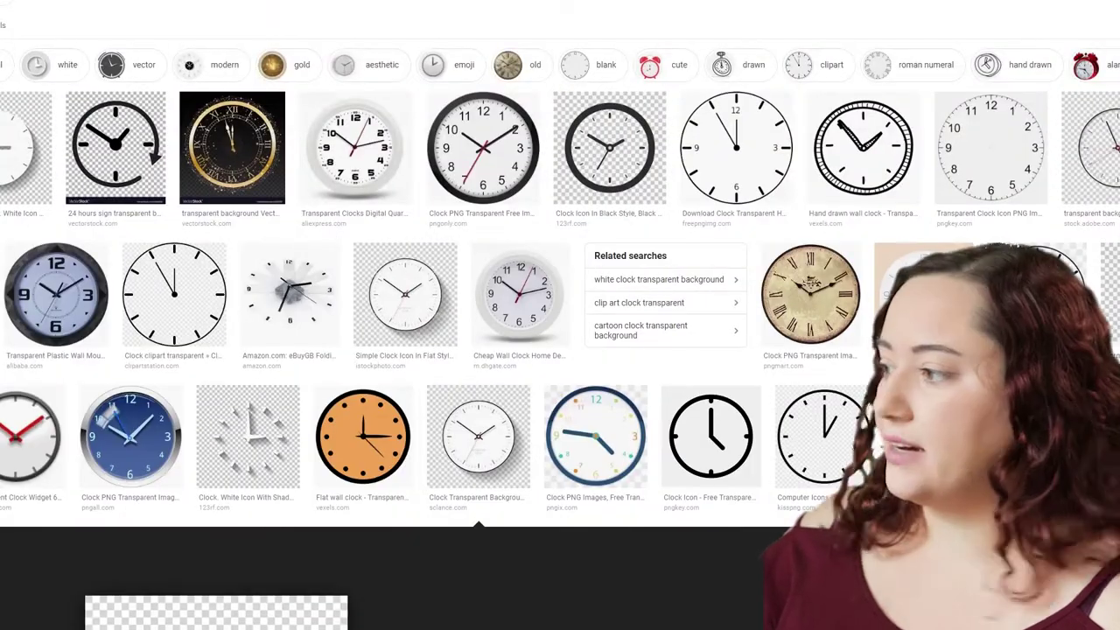
right_click(282, 358)
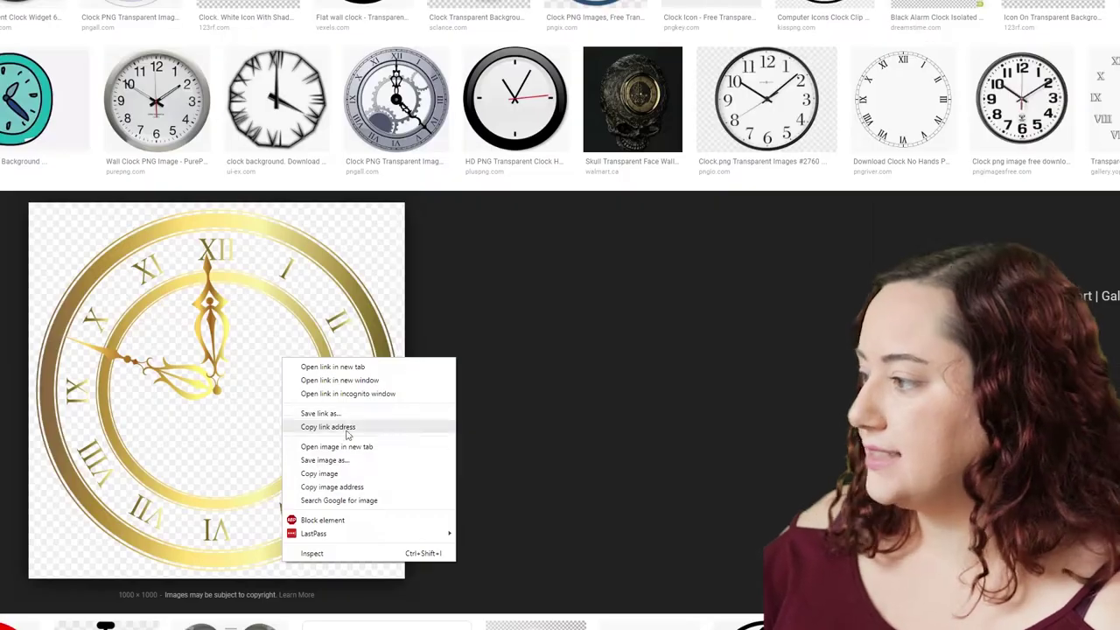
click(324, 459)
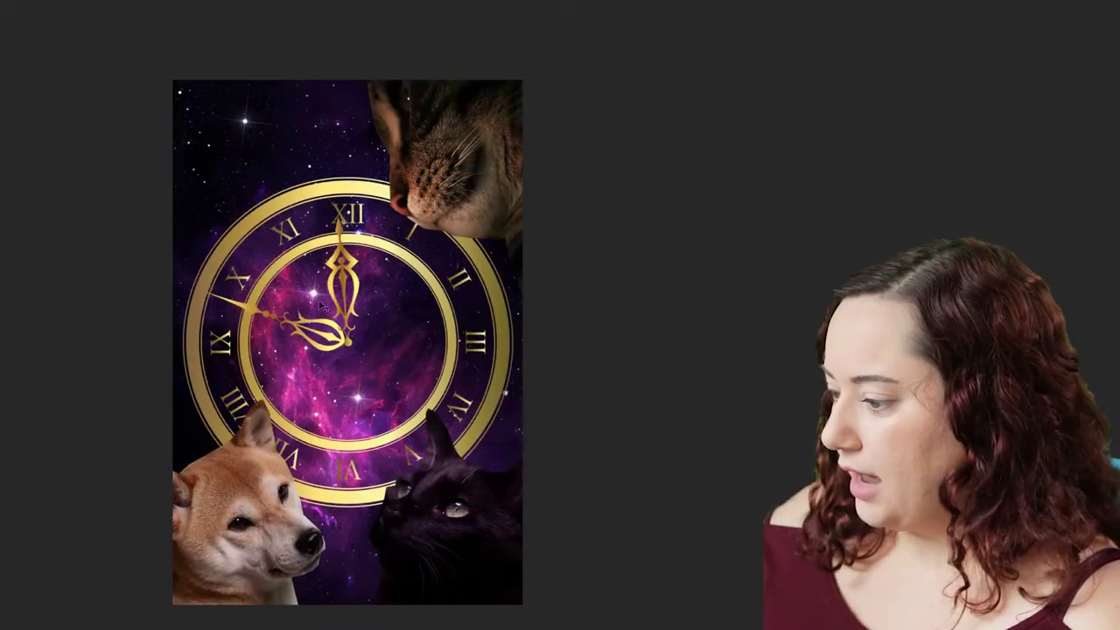
Lower the gold clock about 0.4 in and cancel its 30.7° rotation to keep it upright
drag(501, 318, 502, 378)
drag(444, 284, 444, 334)
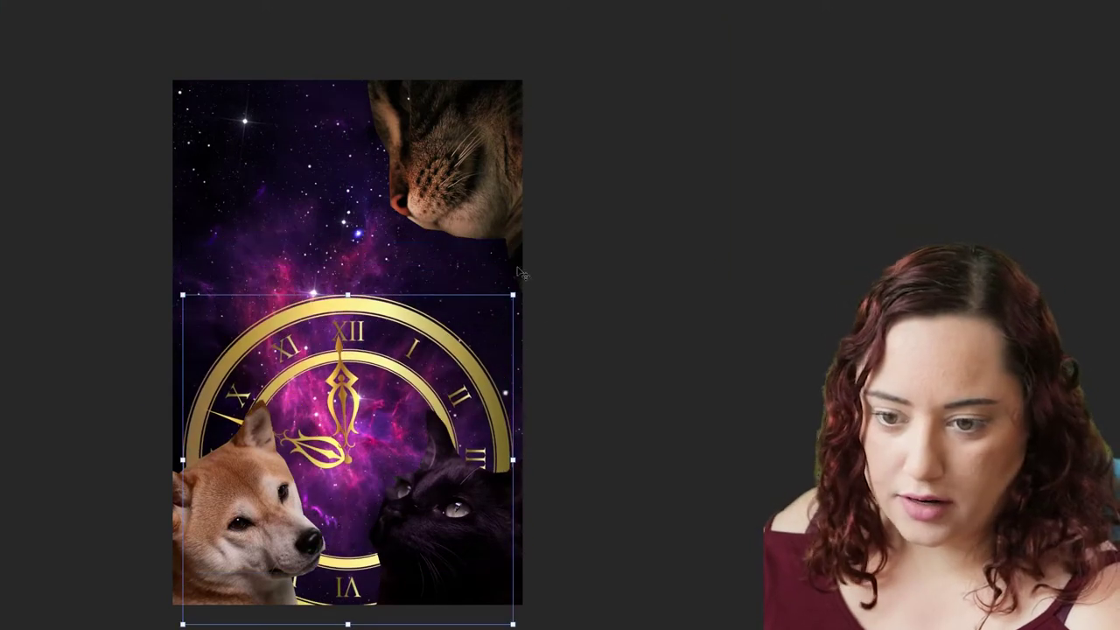
drag(550, 315, 573, 424)
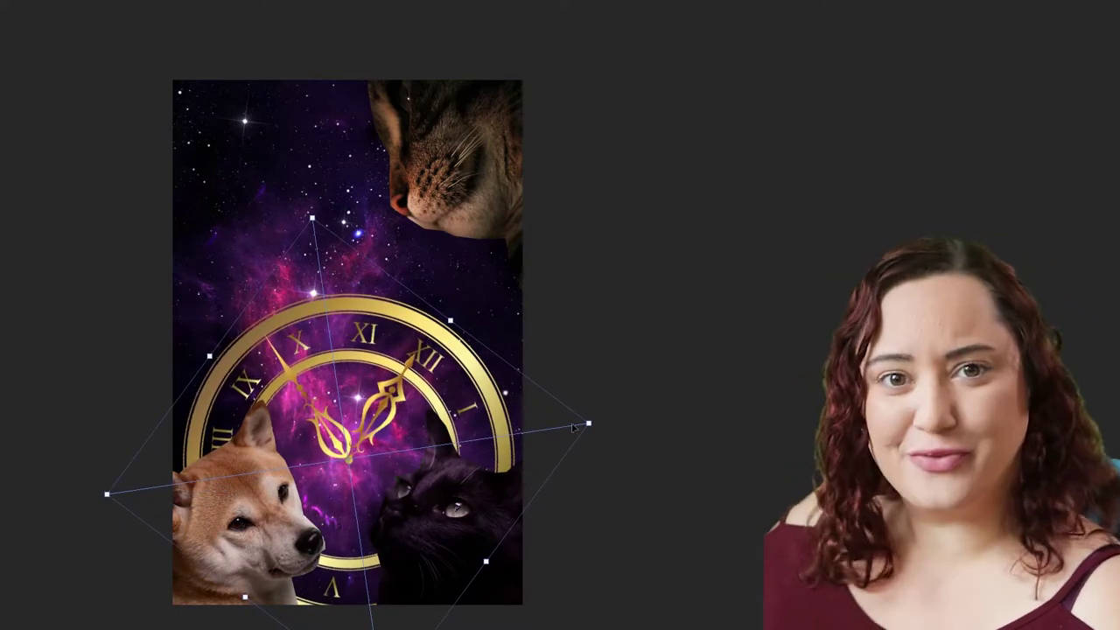
key(Escape)
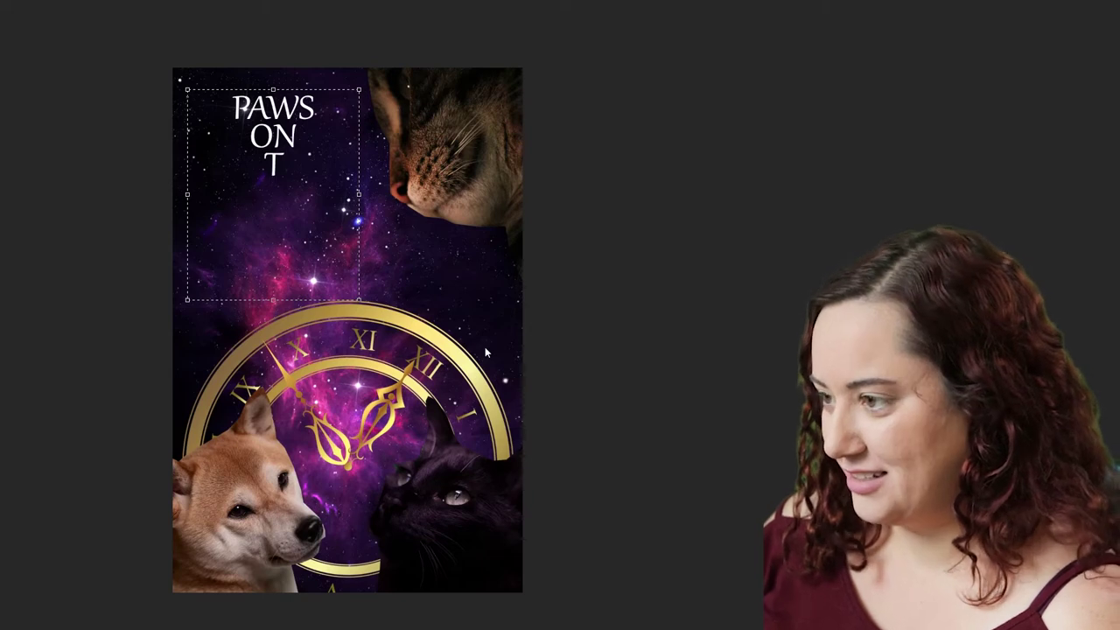
Finish typing PAWS ON TIME, enlarge it, widen the line spacing and nudge it down
text(IME)
key(ctrl+a)
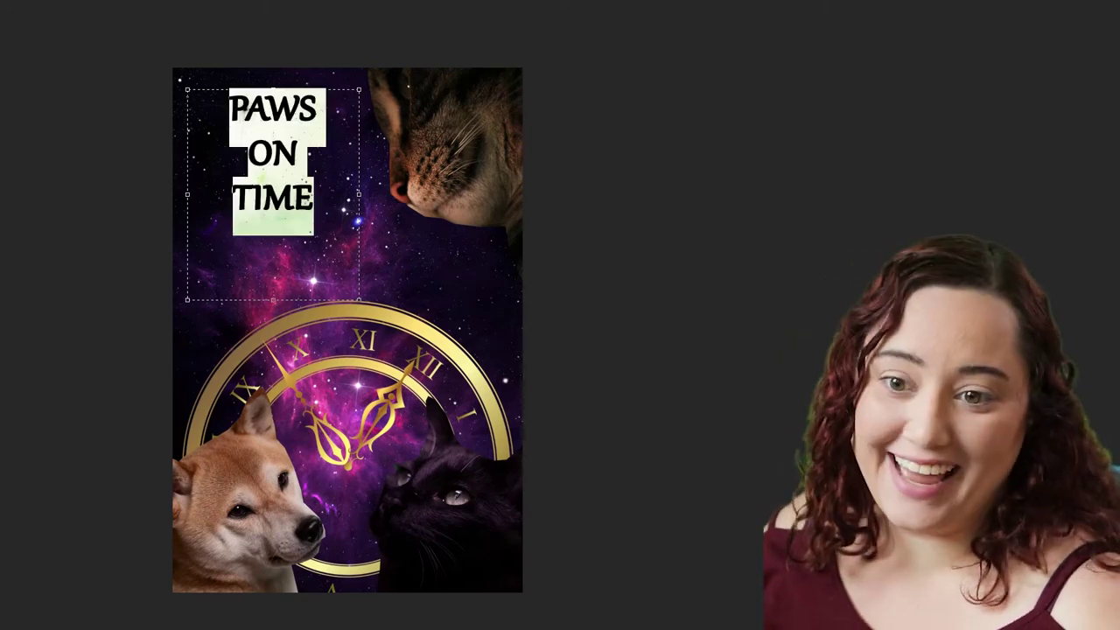
key(ctrl+shift+period)
key(ctrl+shift+period)
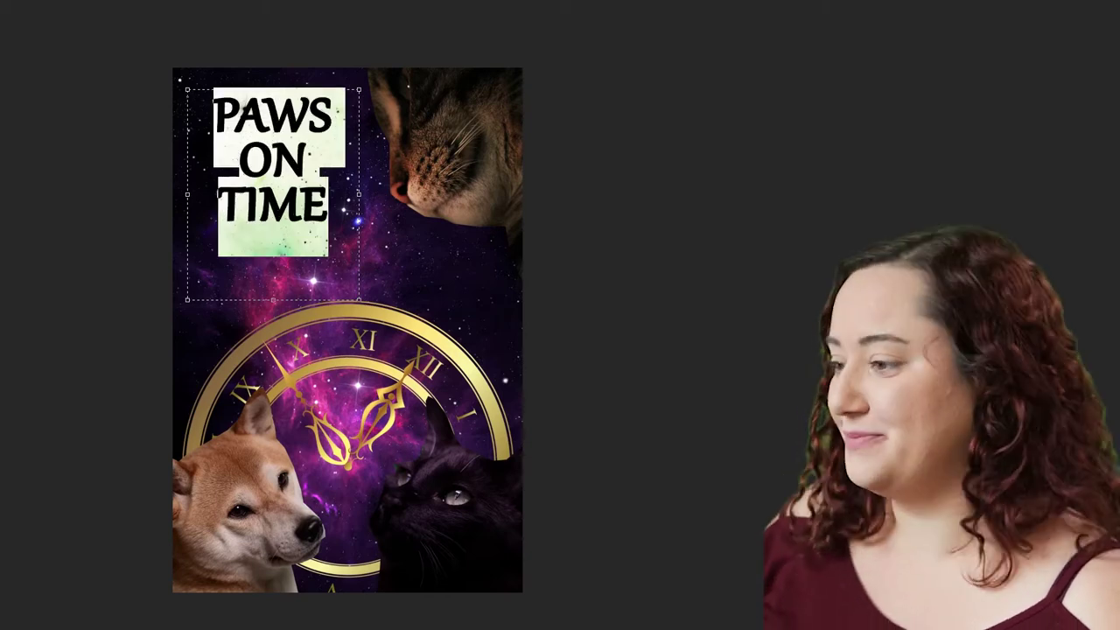
key(alt+Down)
key(alt+Down)
key(alt+Down)
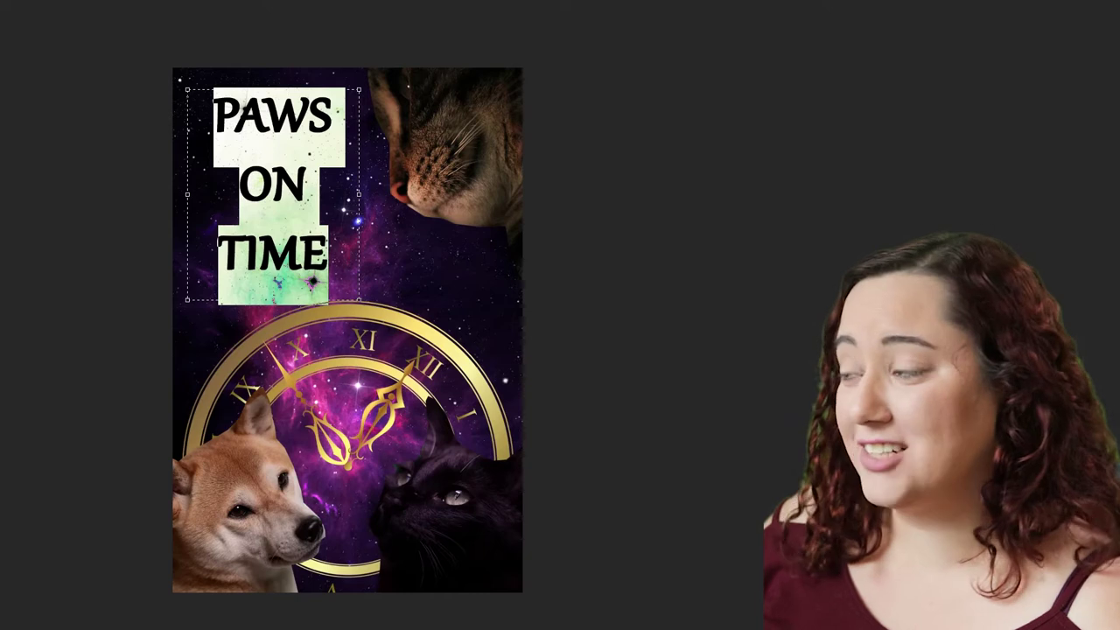
click(295, 204)
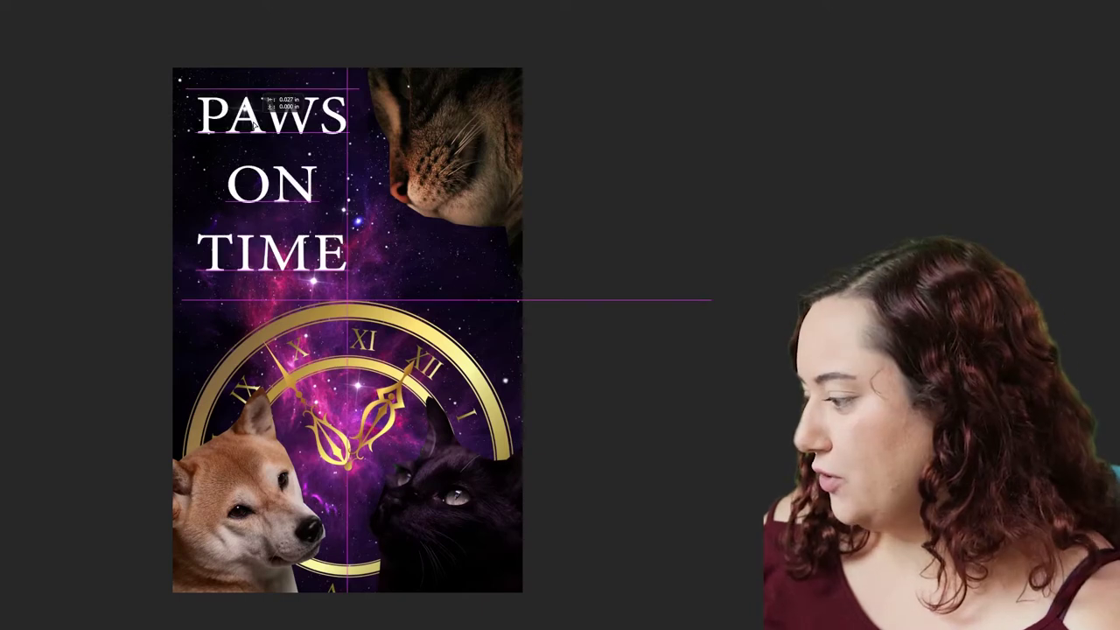
drag(253, 122, 253, 130)
Try other fonts, settle on a serif, commit the title and undo the arch warp
key(ctrl+a)
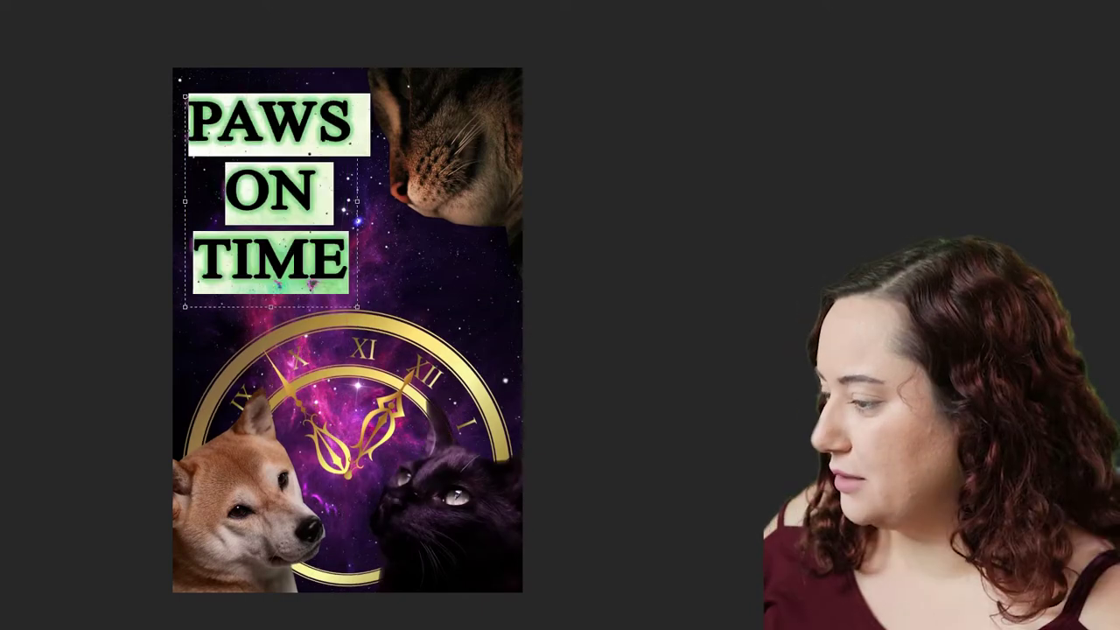
key(Down)
key(Down)
key(Down)
key(Down)
key(Down)
key(Down)
key(Down)
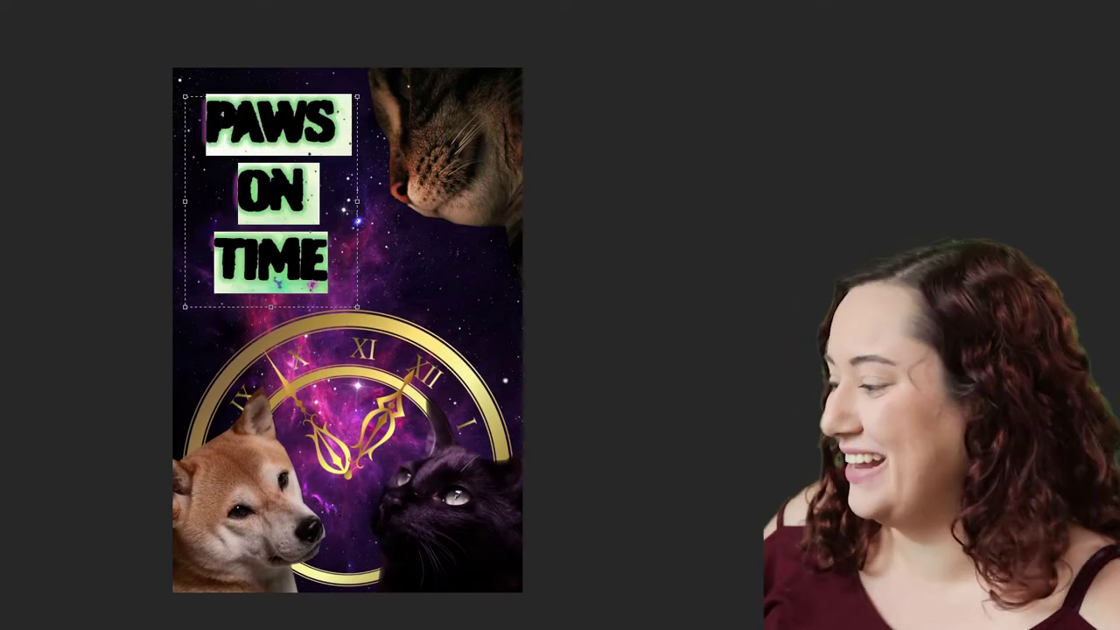
key(Up)
key(ctrl+Return)
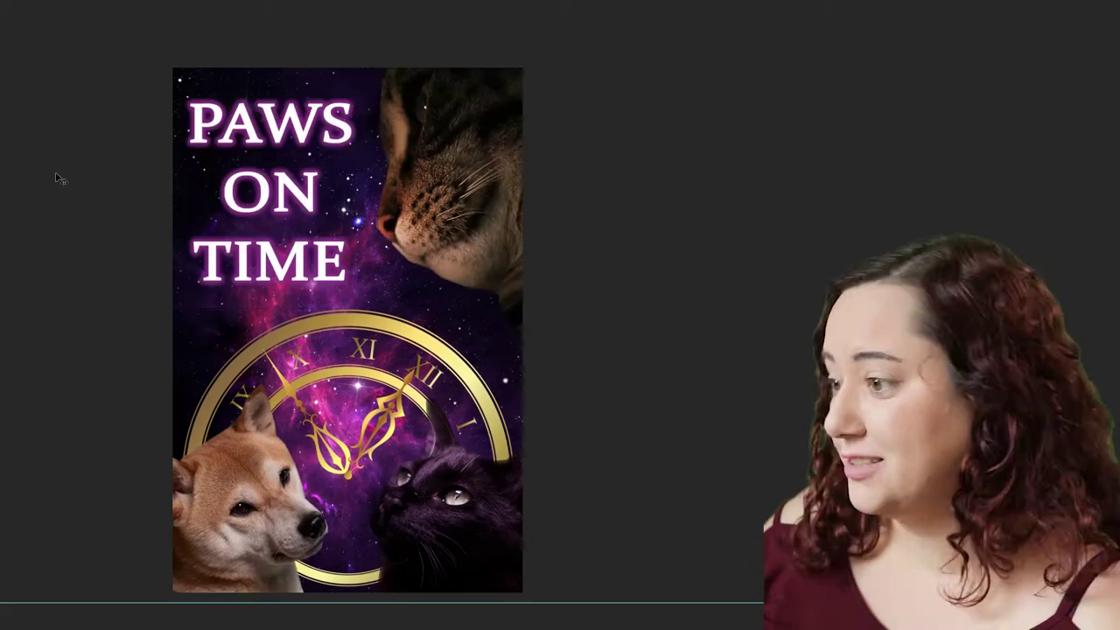
key(Escape)
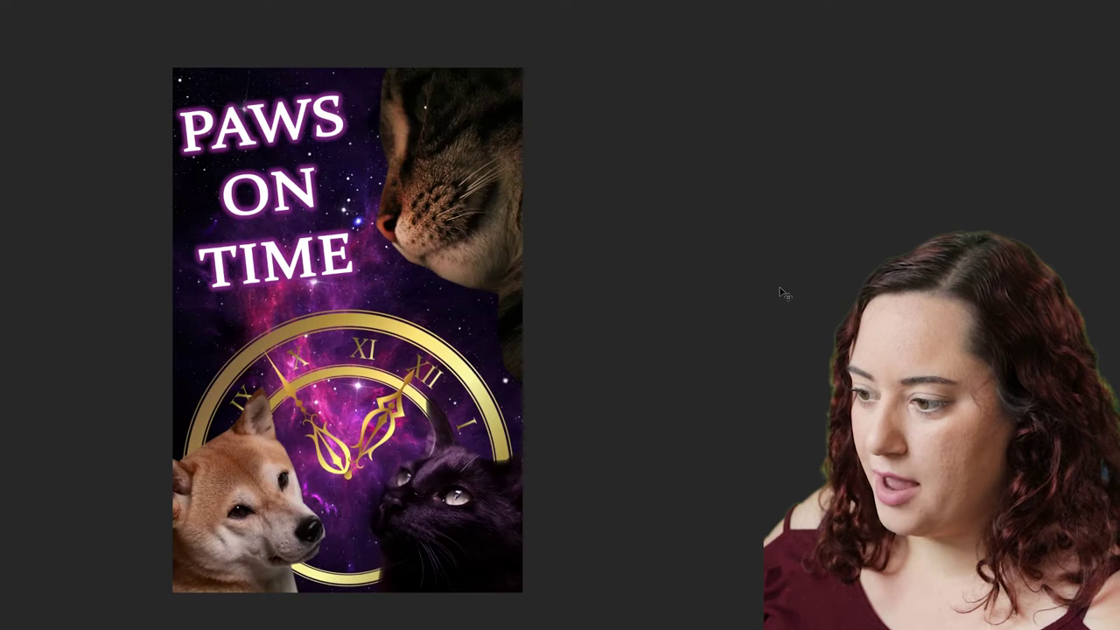
key(ctrl+z)
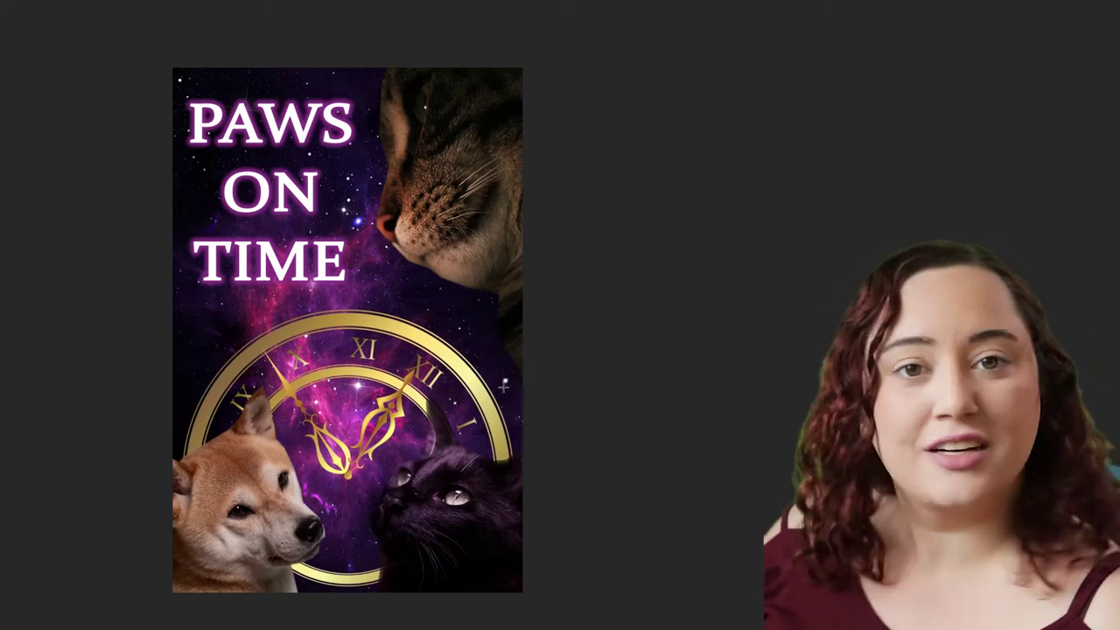
click(502, 327)
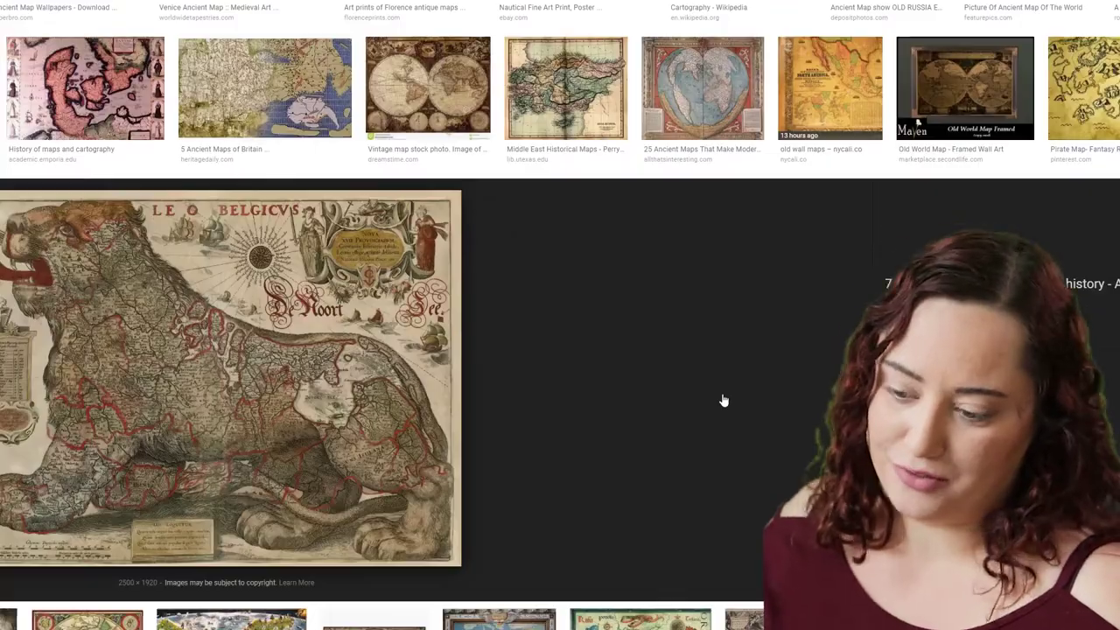
Scroll through the antique world-map image results
scroll(723, 400, down, 1)
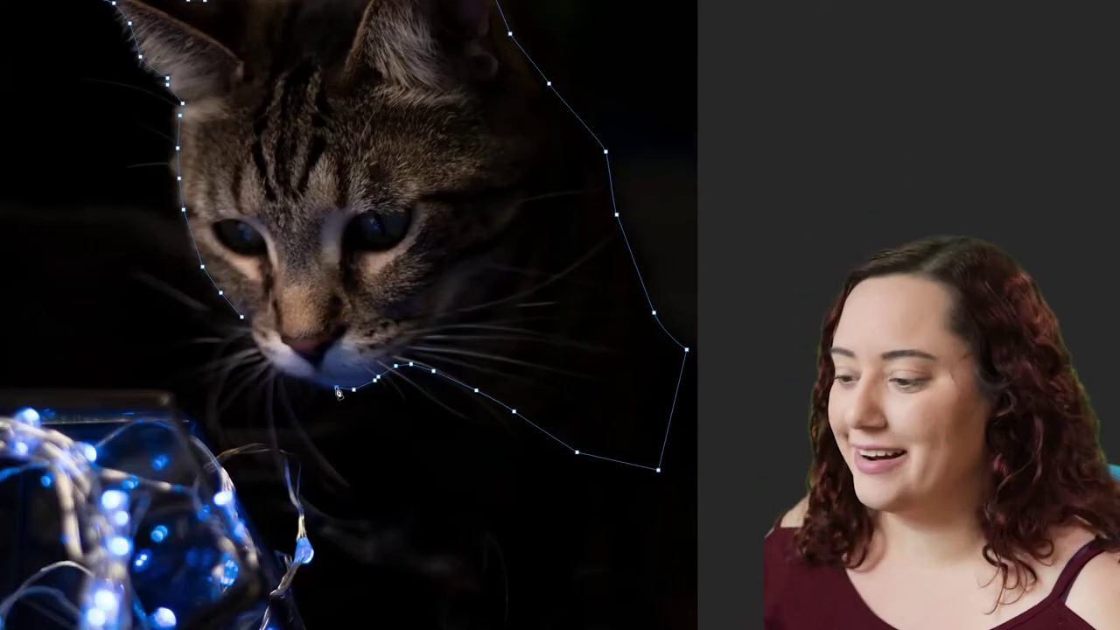
Turn the tabby's outline into a selection, bring it onto the map collage, reposition and rotate it clockwise
right_click(440, 286)
click(490, 331)
click(617, 158)
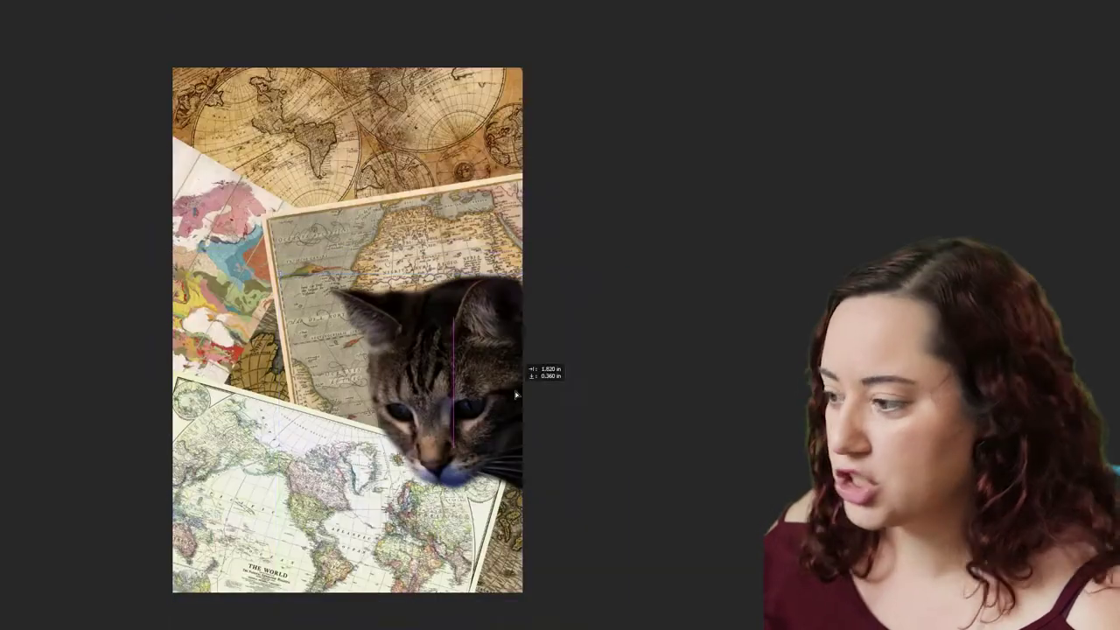
key(ctrl+t)
drag(670, 400, 551, 212)
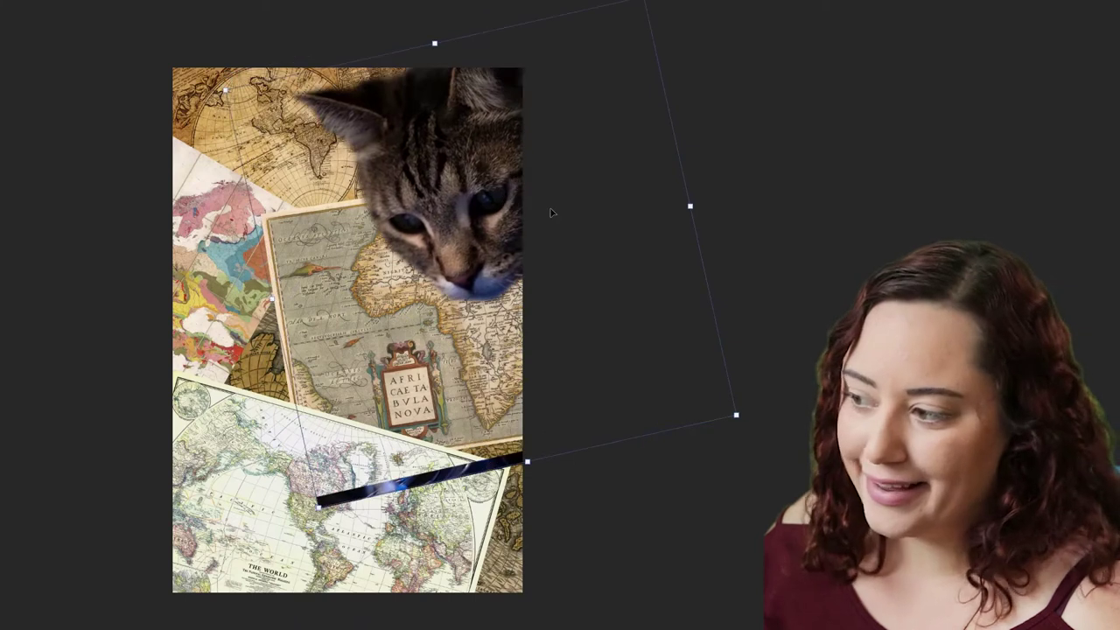
drag(487, 243, 439, 343)
drag(688, 109, 797, 381)
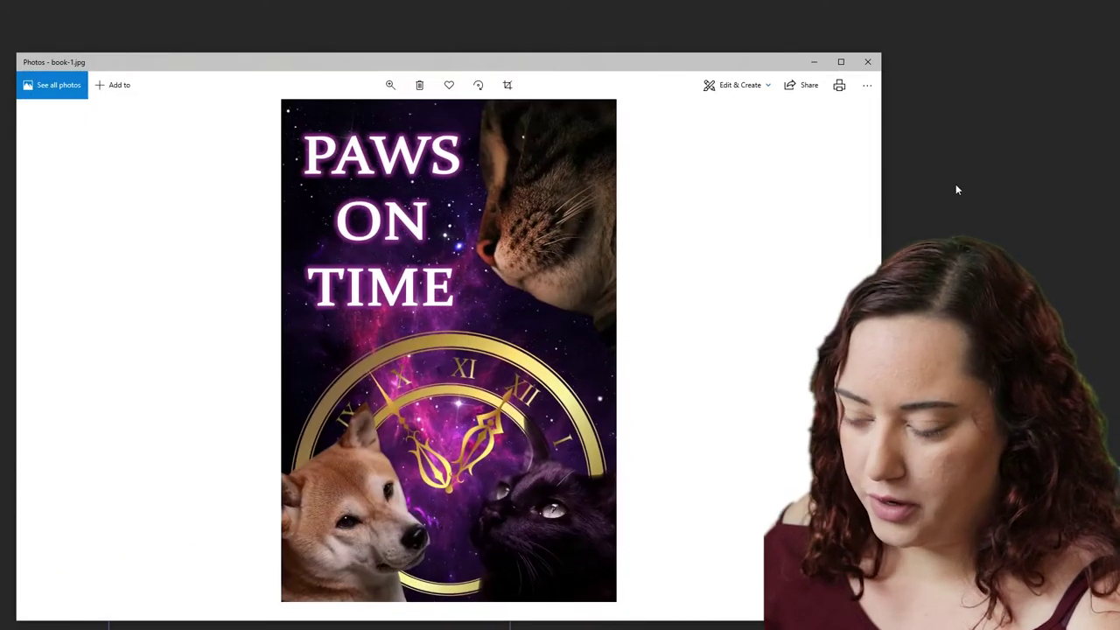
Close the book-1.jpg cover preview in Photos
click(870, 62)
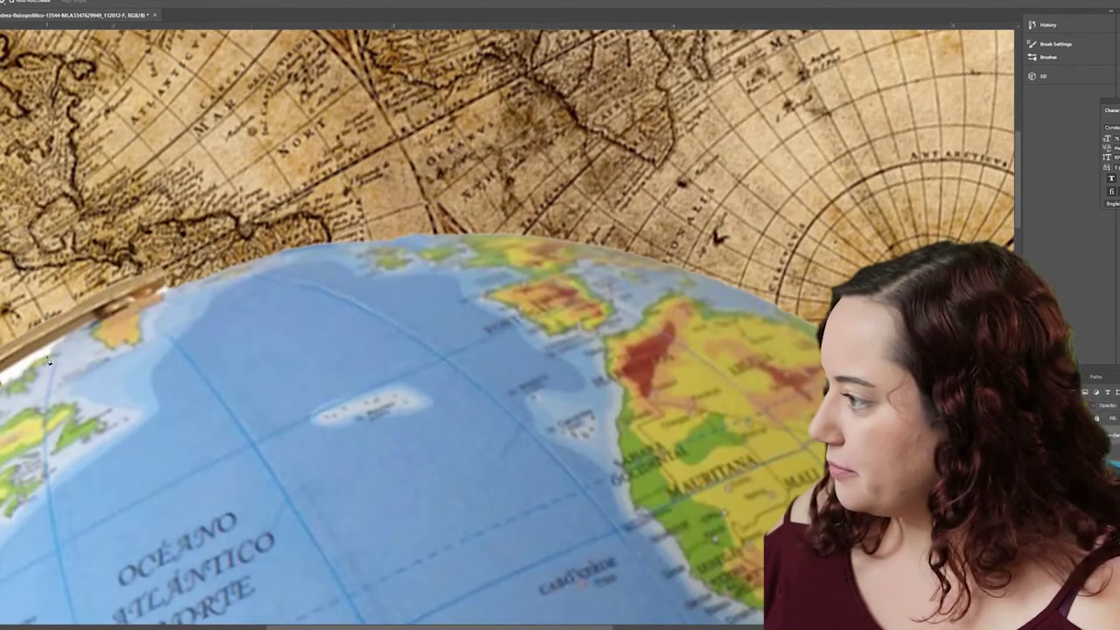
Content-aware fill the blank left strip, warp and move the globe, and brush map texture into its crack
key(shift+F5)
key(Return)
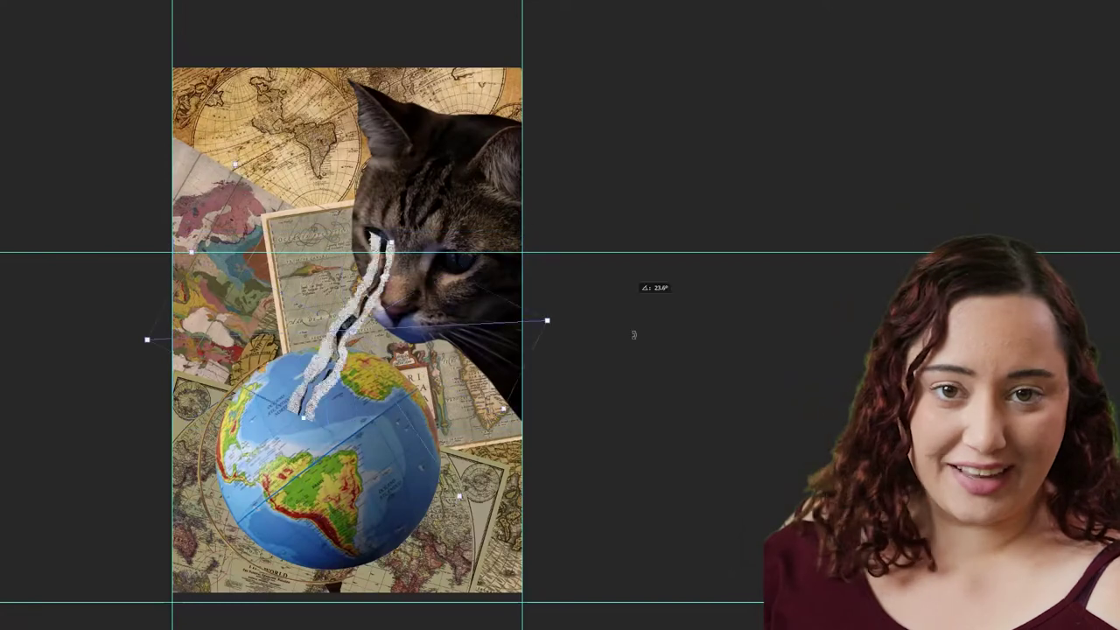
drag(148, 338, 264, 474)
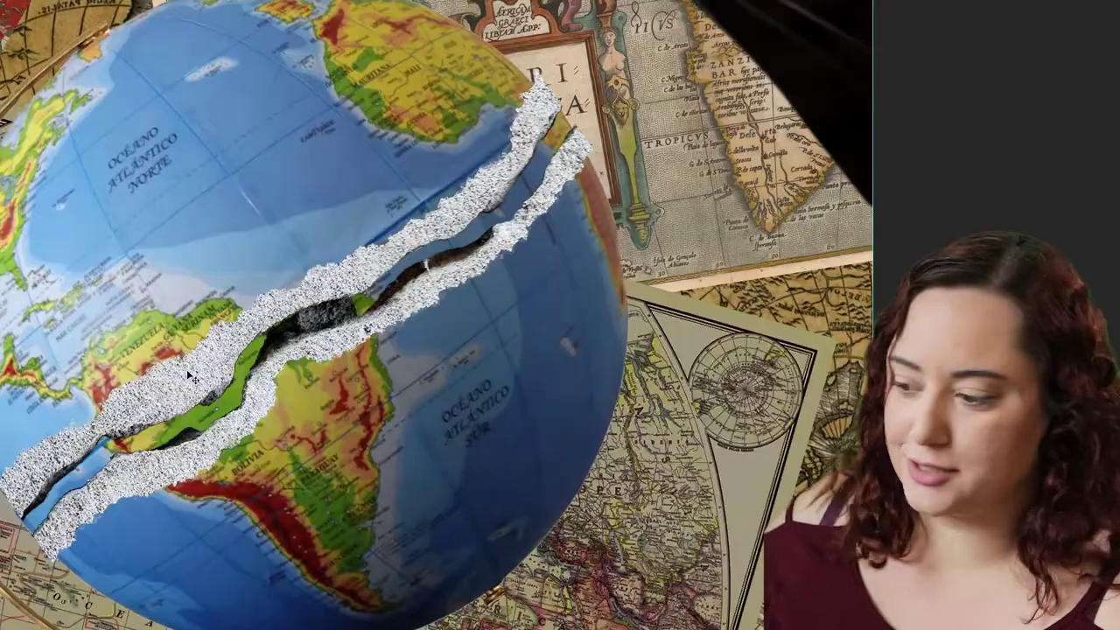
drag(210, 385, 311, 344)
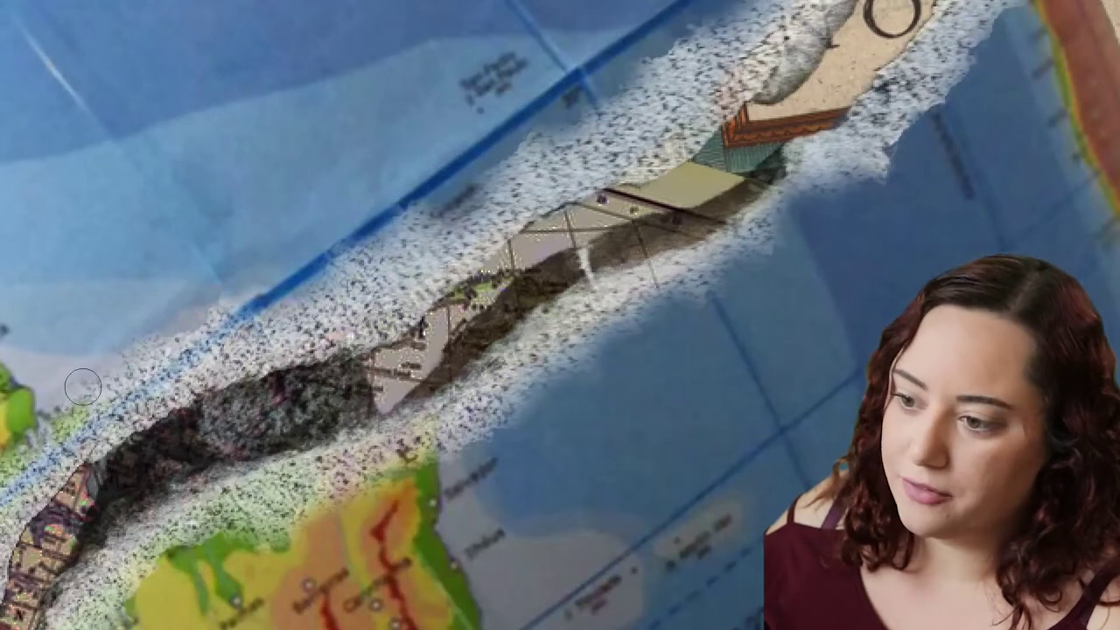
mouse_move(82, 386)
mouse_down()
mouse_move(344, 396)
mouse_move(346, 380)
mouse_move(111, 510)
mouse_move(180, 433)
mouse_move(527, 262)
mouse_move(560, 272)
mouse_move(685, 197)
mouse_move(616, 252)
mouse_move(774, 162)
mouse_up()
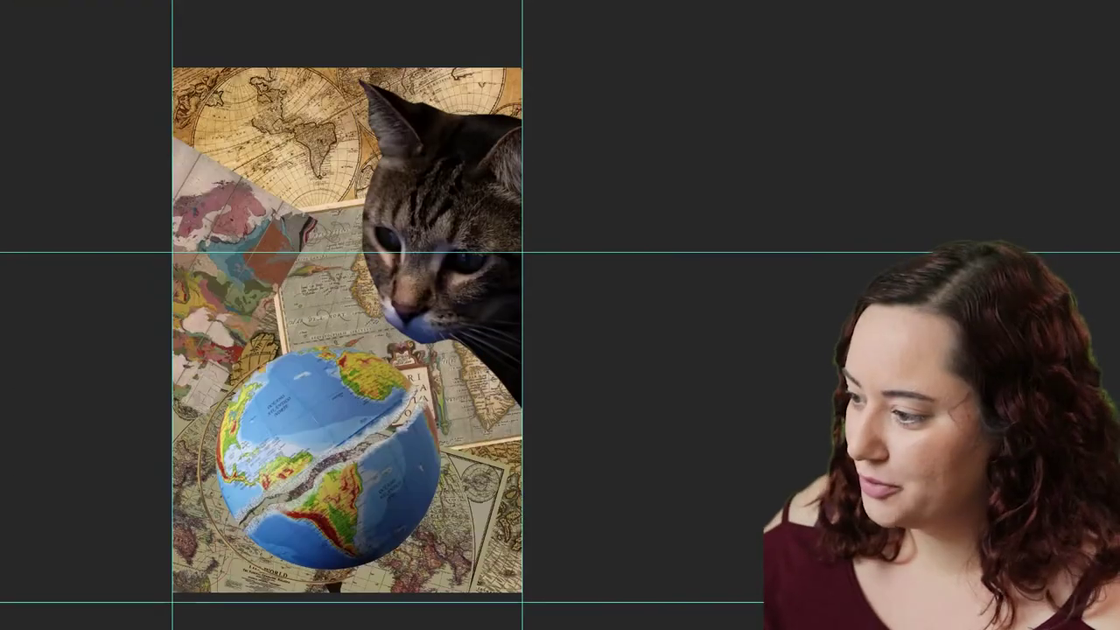
Reposition the map layer, colour the title with the globe's blue, and apply Color Balance
key(ctrl+t)
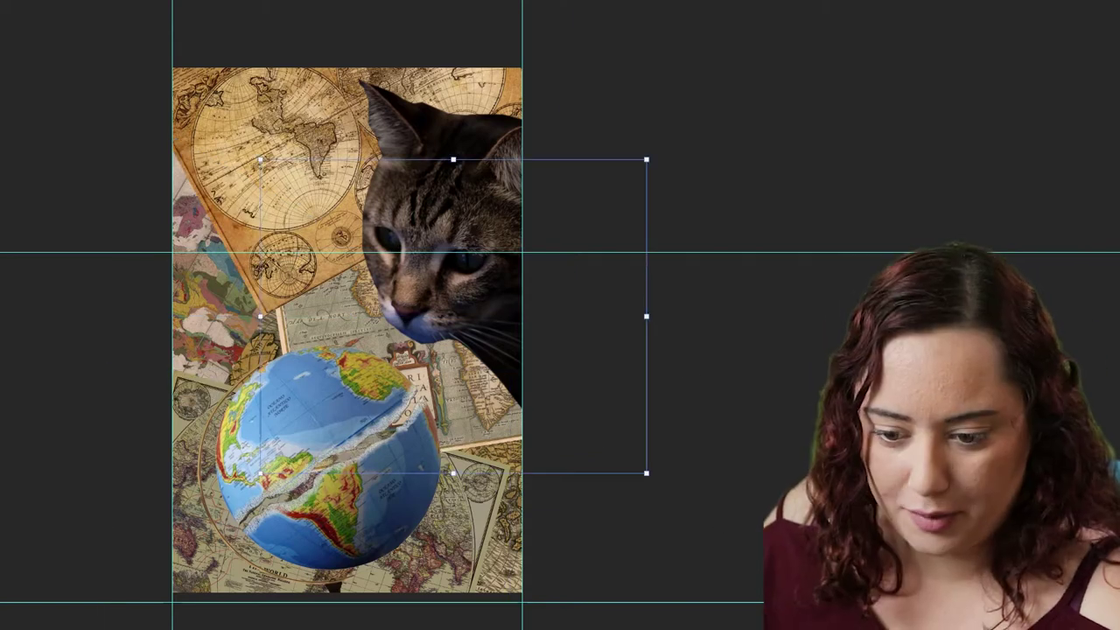
key(ctrl+z)
drag(268, 367, 217, 198)
key(Return)
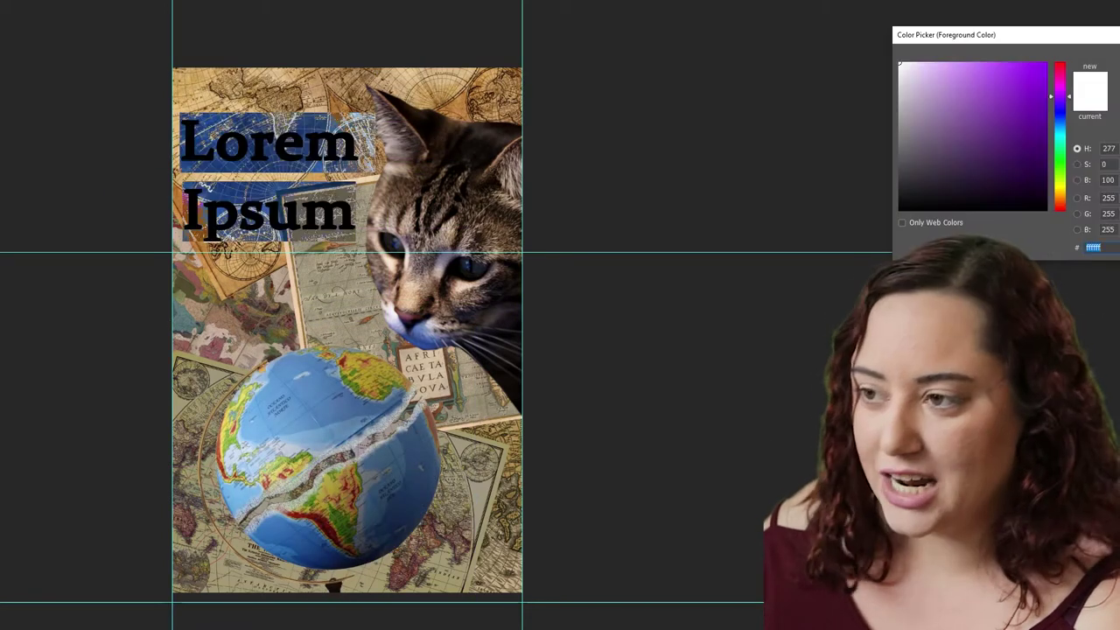
click(350, 422)
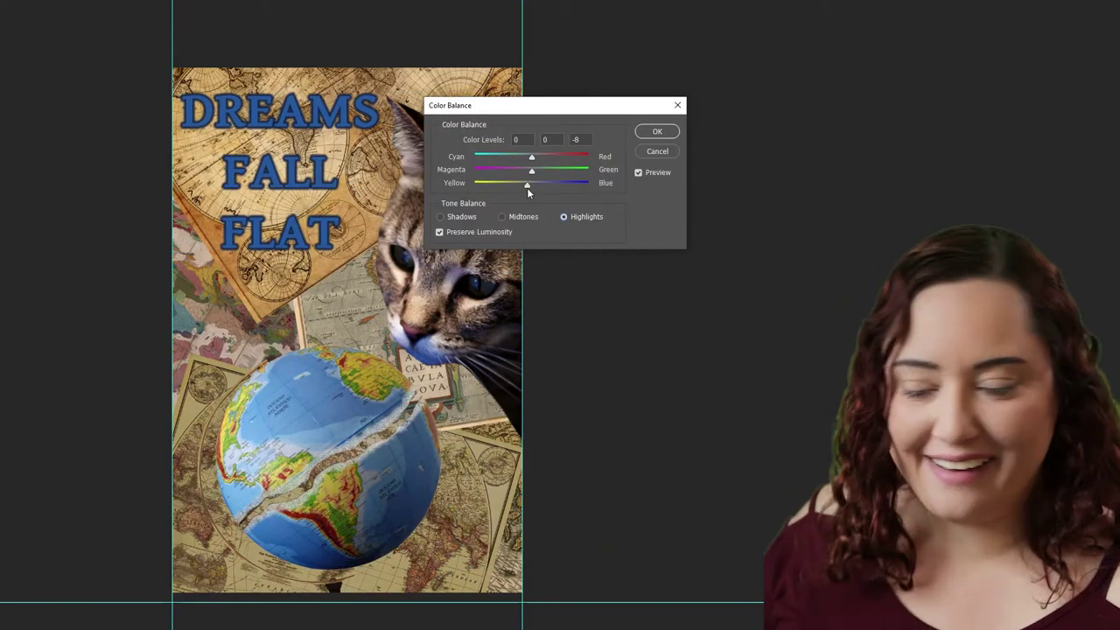
click(670, 134)
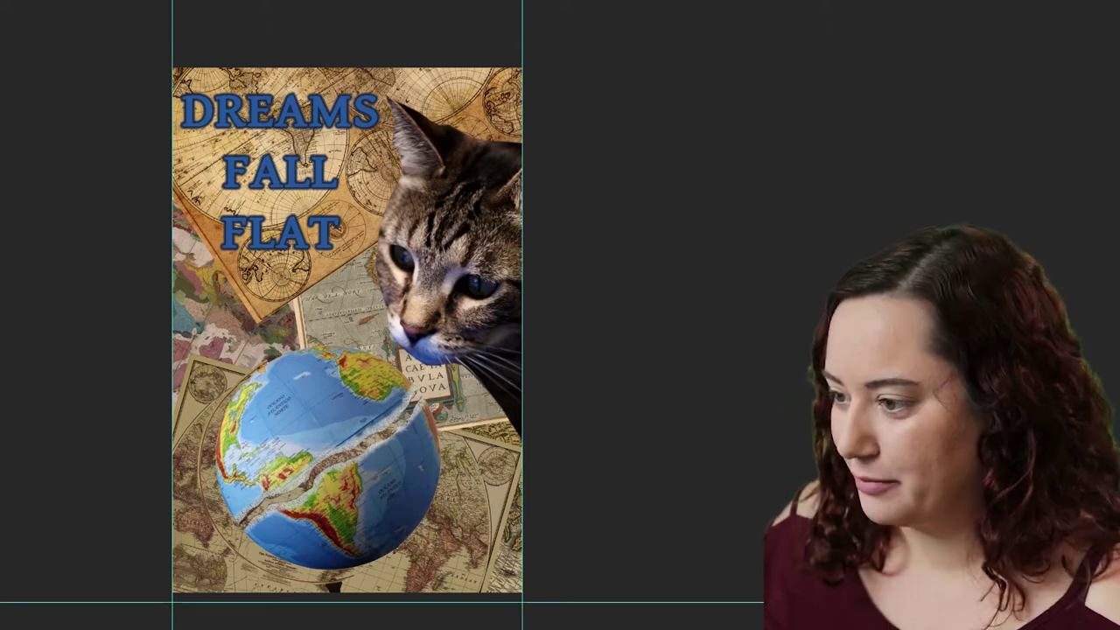
Tilt the cat about 3.6 degrees, shifting it up-left and then slightly down
key(ctrl+t)
drag(633, 91, 641, 88)
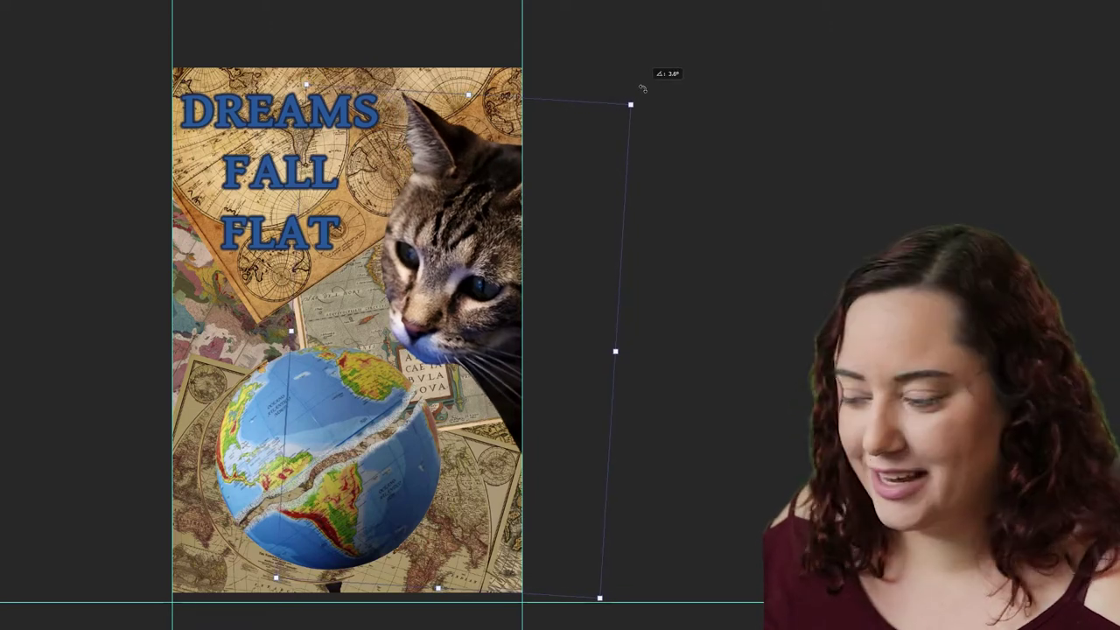
drag(487, 313, 476, 299)
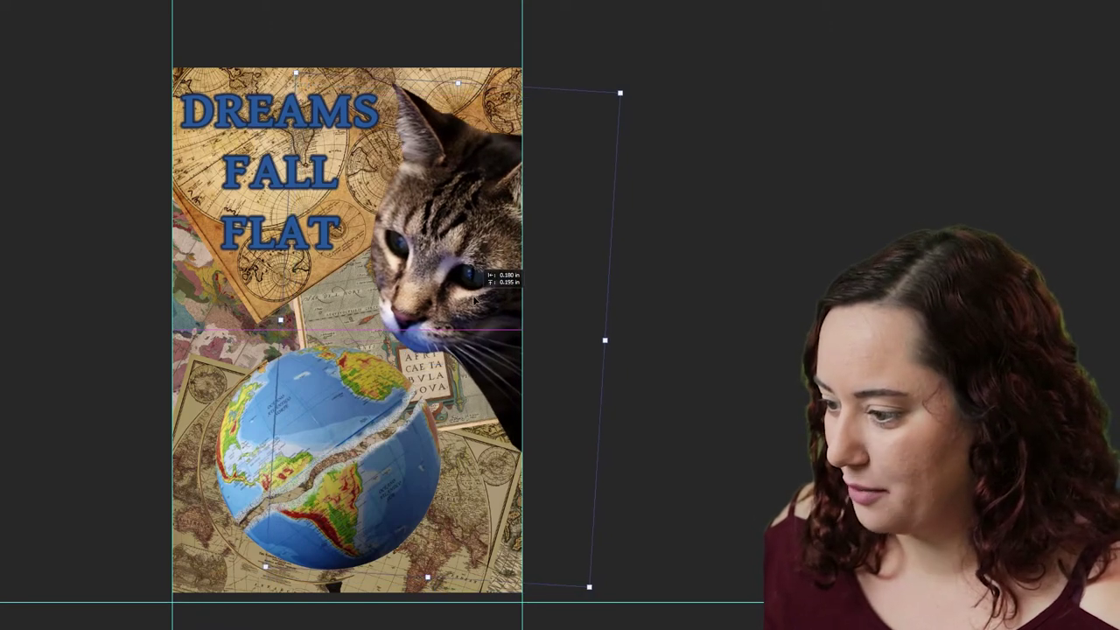
key(Return)
key(ctrl+t)
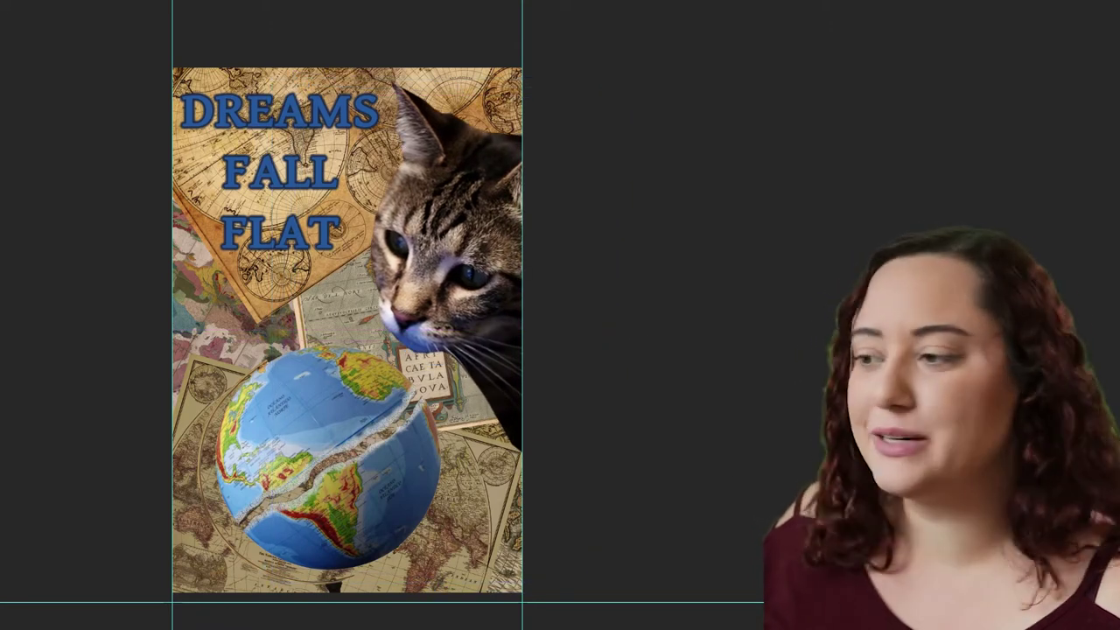
drag(457, 262, 457, 267)
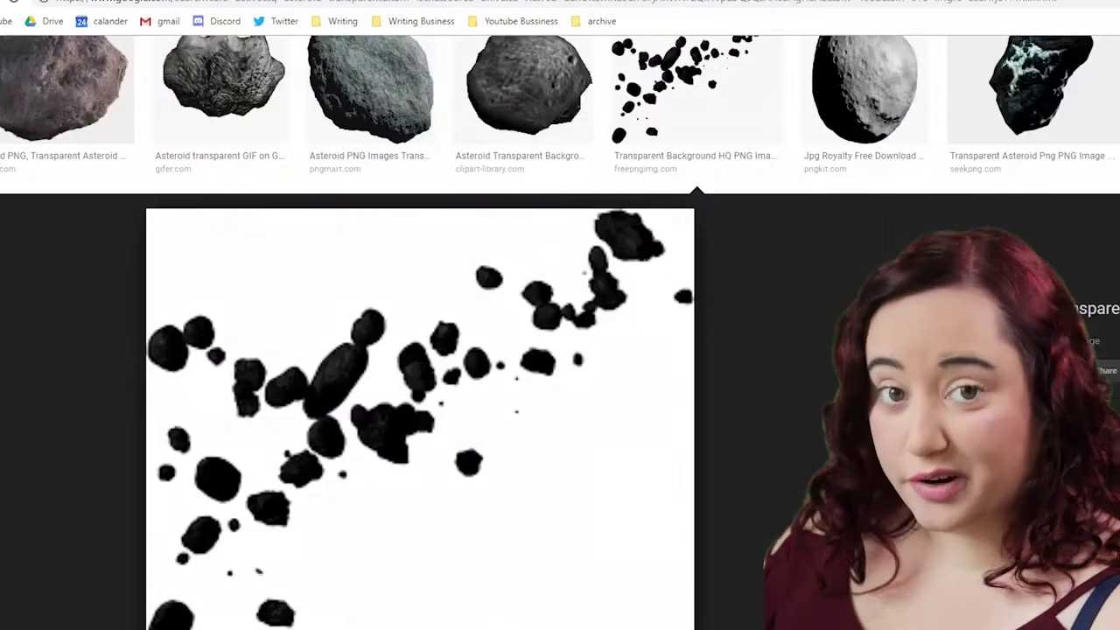
Save the first asteroid image from its context menu
right_click(612, 351)
click(701, 483)
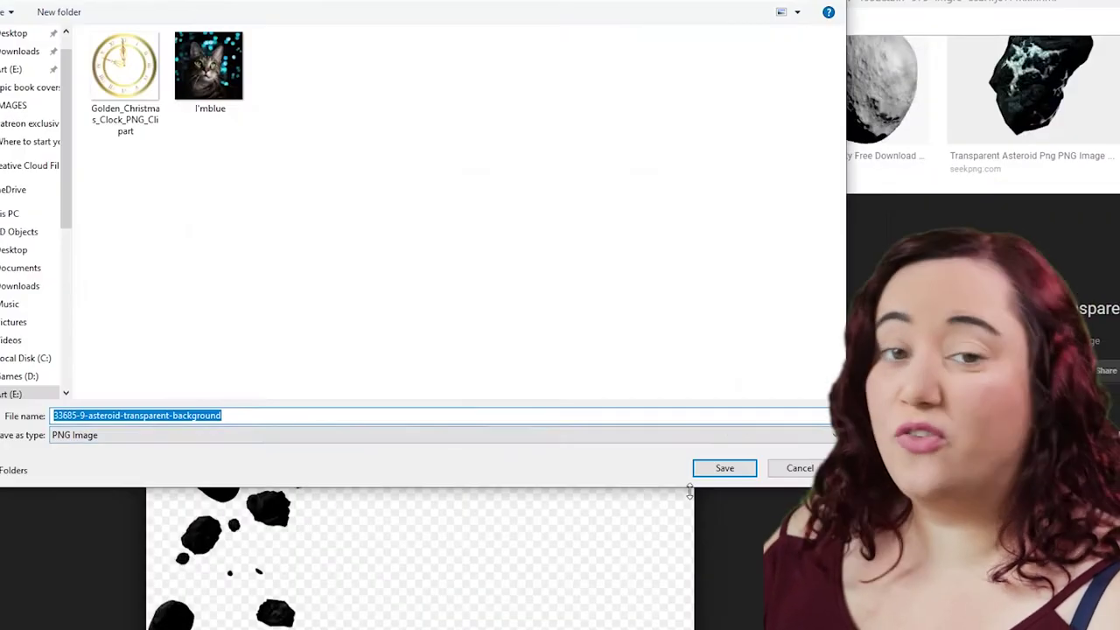
key(Return)
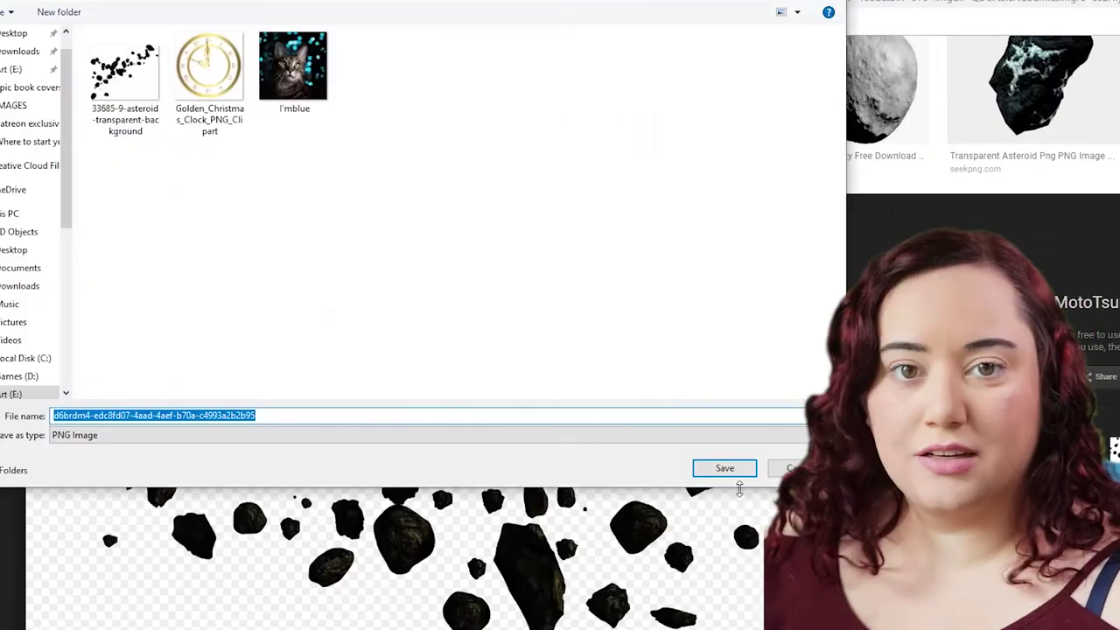
key(Return)
Compare asteroid previews, then open the grey pngmart rock and bring up its image options
click(220, 88)
click(370, 88)
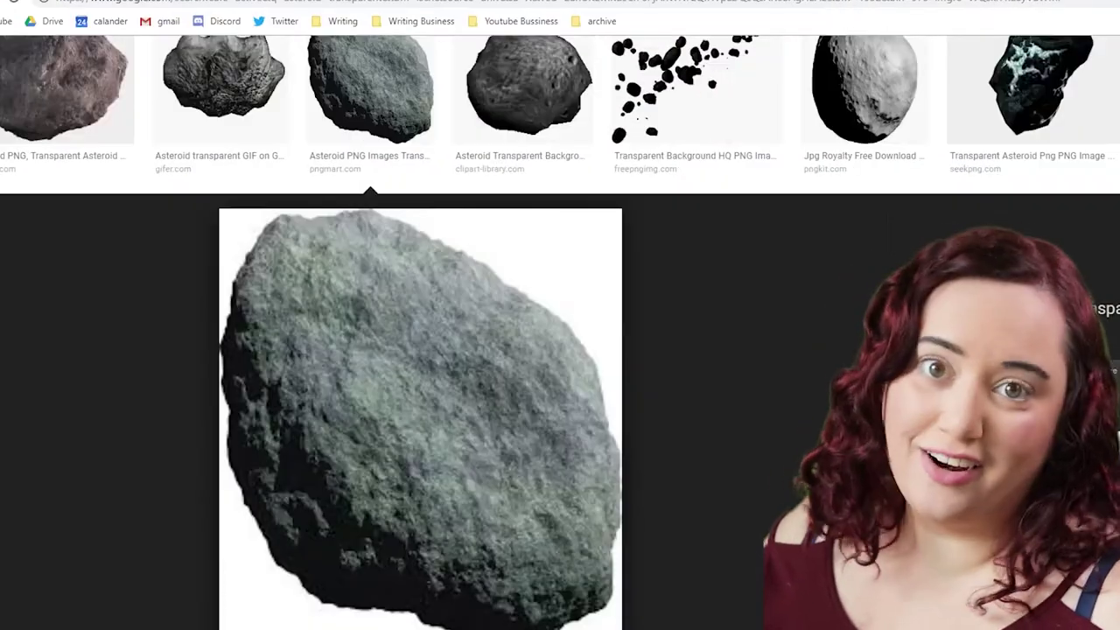
scroll(739, 574, up, 3)
click(351, 123)
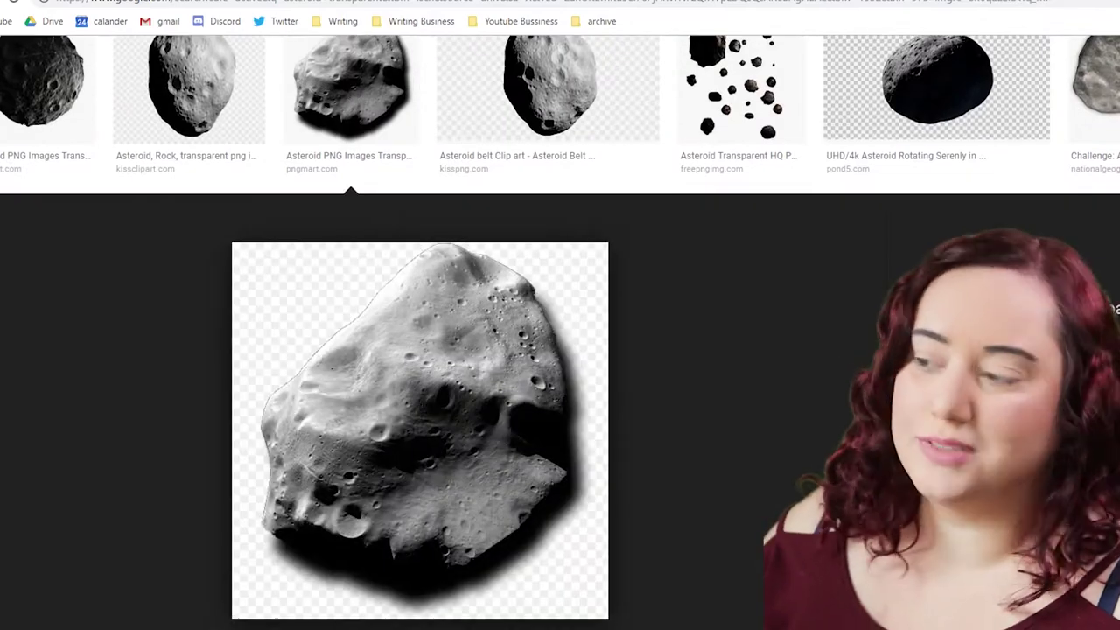
scroll(560, 350, up, 3)
click(188, 254)
scroll(557, 434, down, 3)
scroll(557, 435, down, 6)
click(370, 206)
right_click(520, 311)
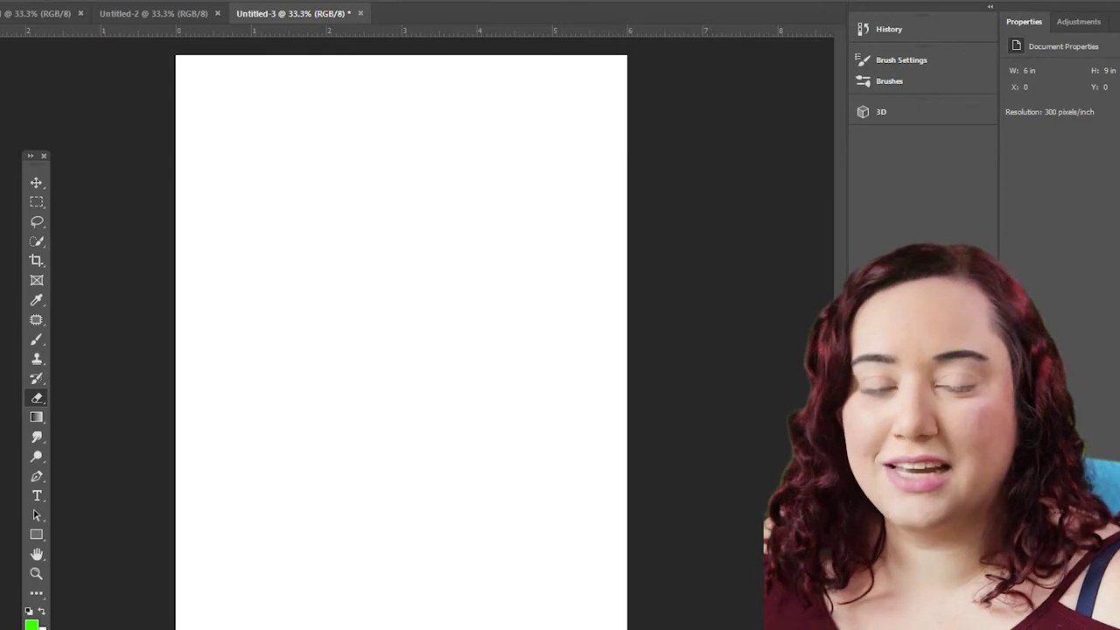
Move the globe composite lower on the canvas and resize it
right_click(88, 41)
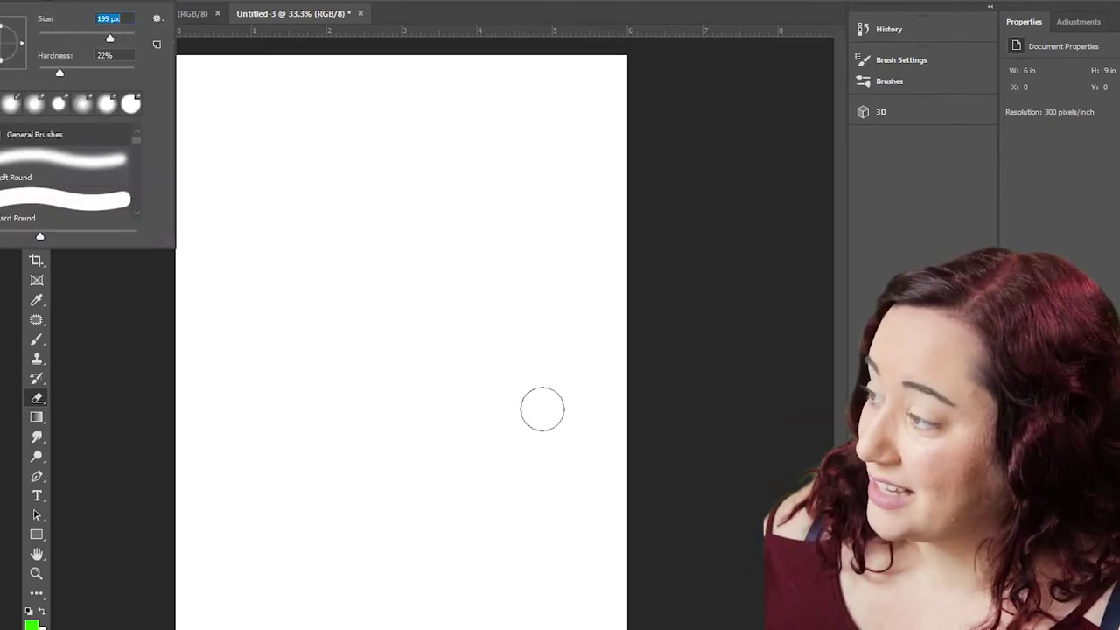
key(Return)
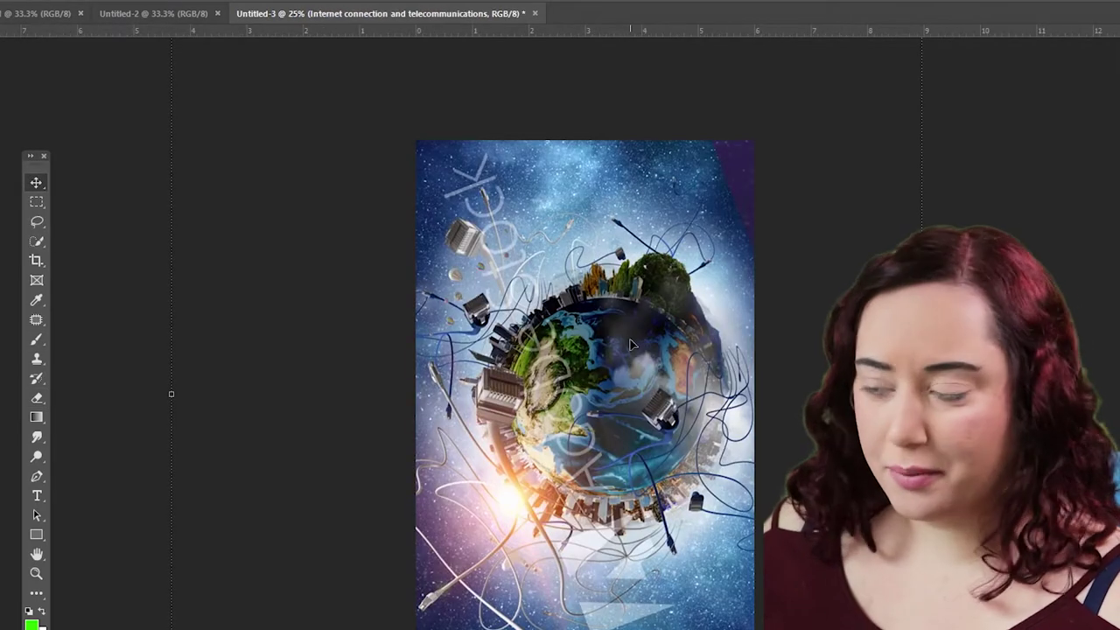
drag(612, 477, 547, 350)
key(ctrl+t)
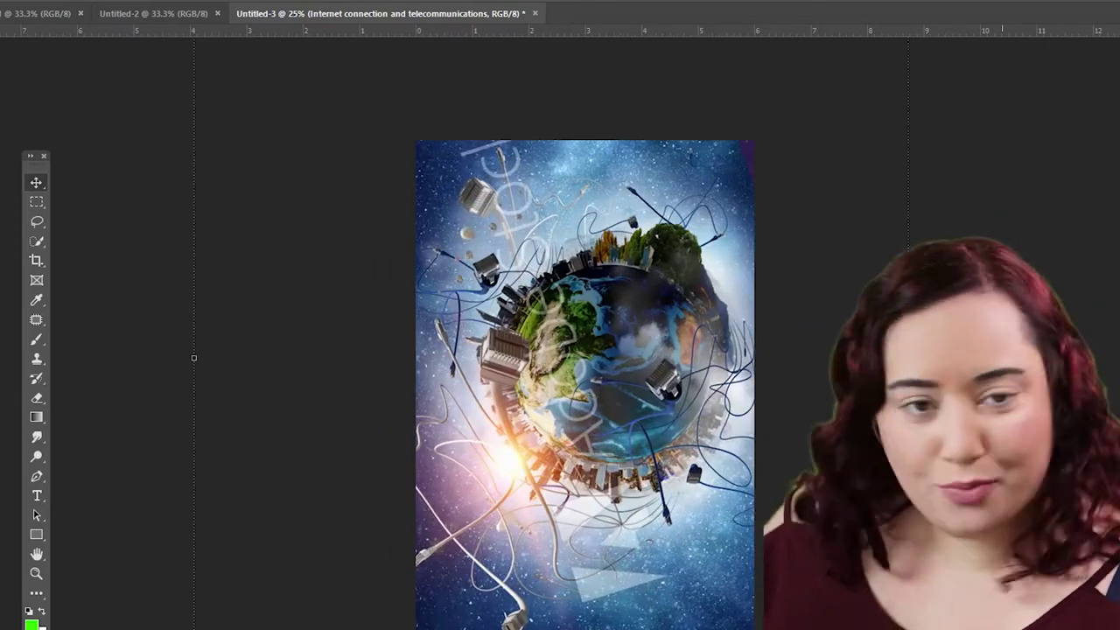
key(Return)
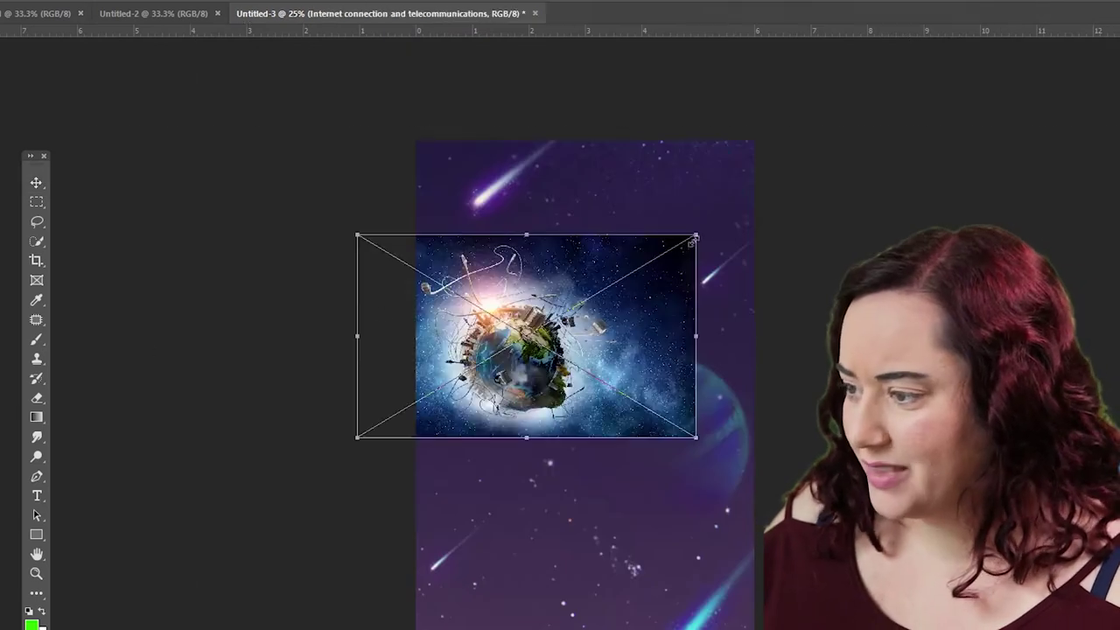
Rotate the globe at an angle and stretch it out toward the bottom-left
mouse_move(700, 420)
mouse_down()
mouse_move(652, 529)
mouse_move(704, 420)
mouse_up()
drag(787, 207, 615, 497)
key(Return)
drag(327, 627, 190, 594)
key(Return)
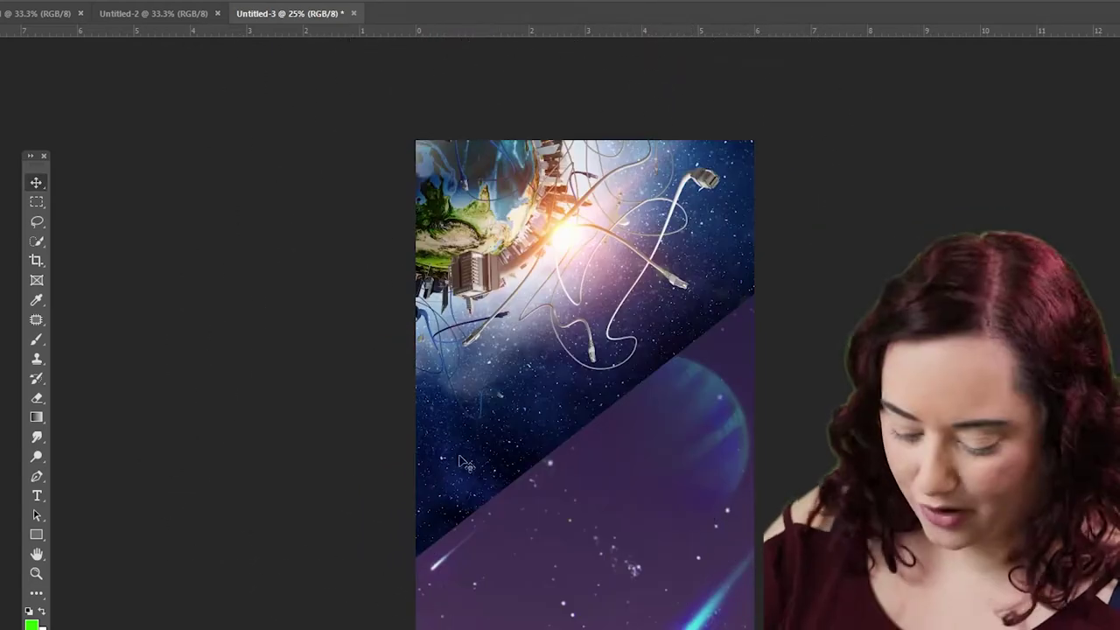
Delete the purple background layer and flip the starfield vertically
click(560, 607)
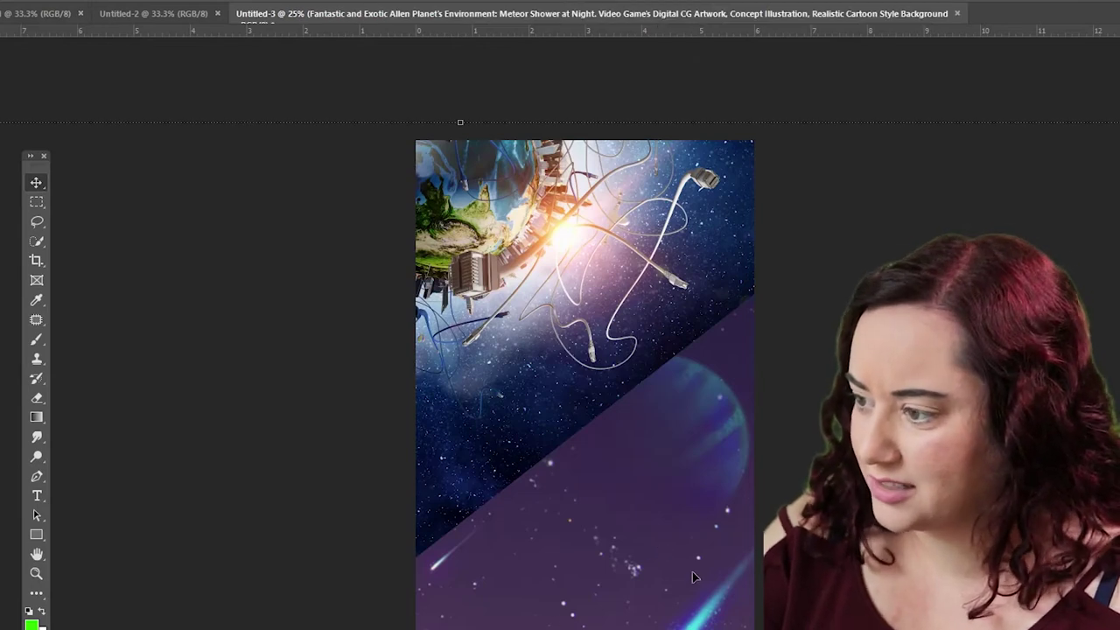
key(Delete)
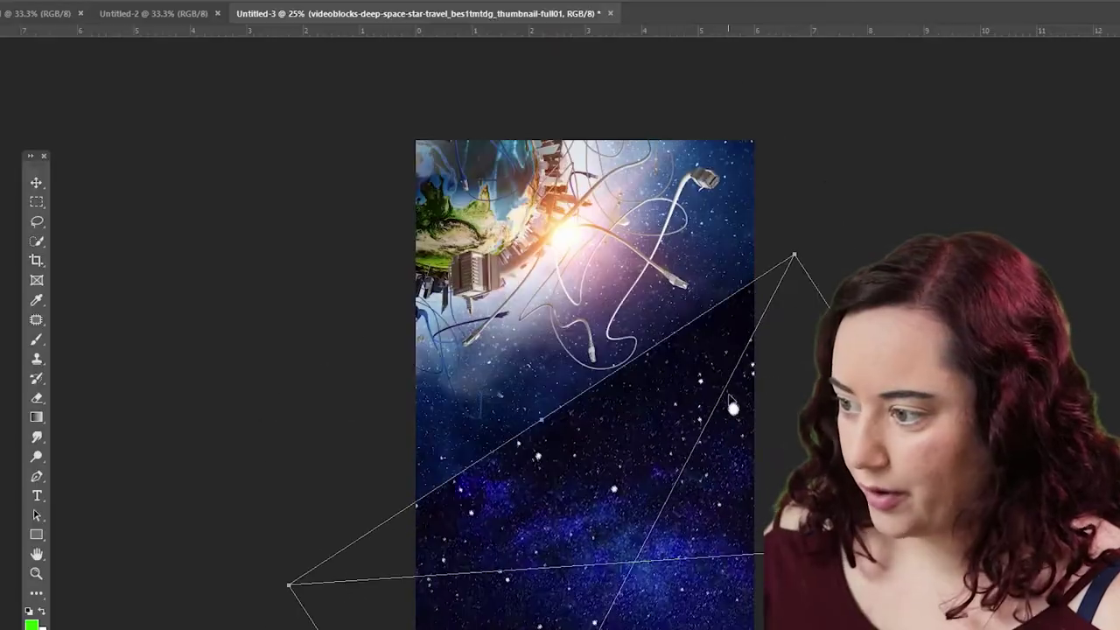
right_click(679, 360)
click(712, 543)
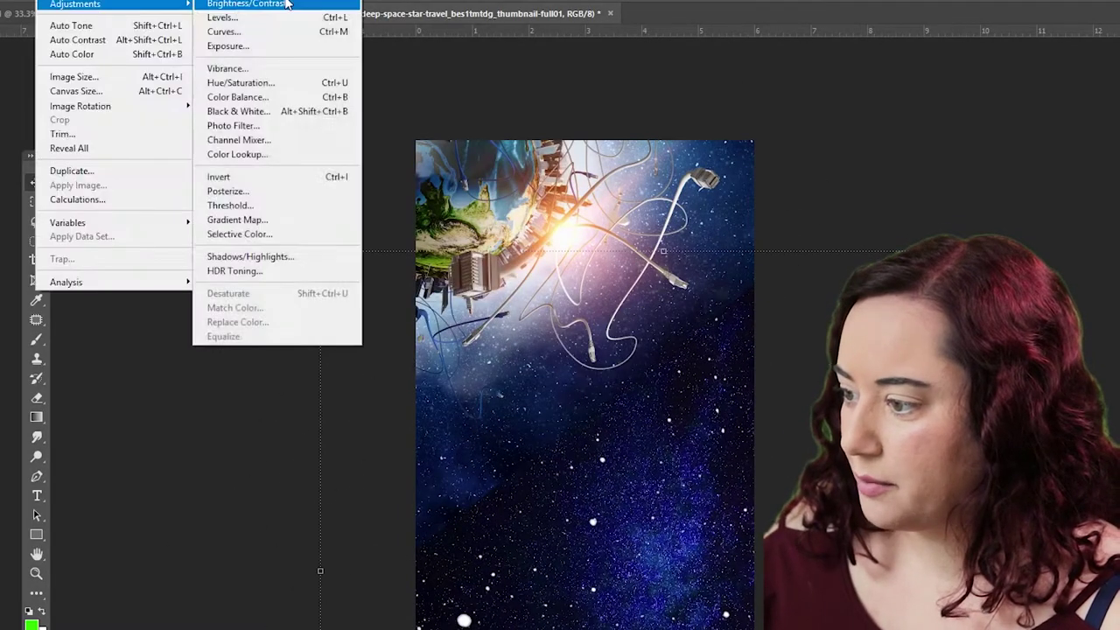
Cancel the Color Balance adjustment and set the eraser brush size
key(ctrl+b)
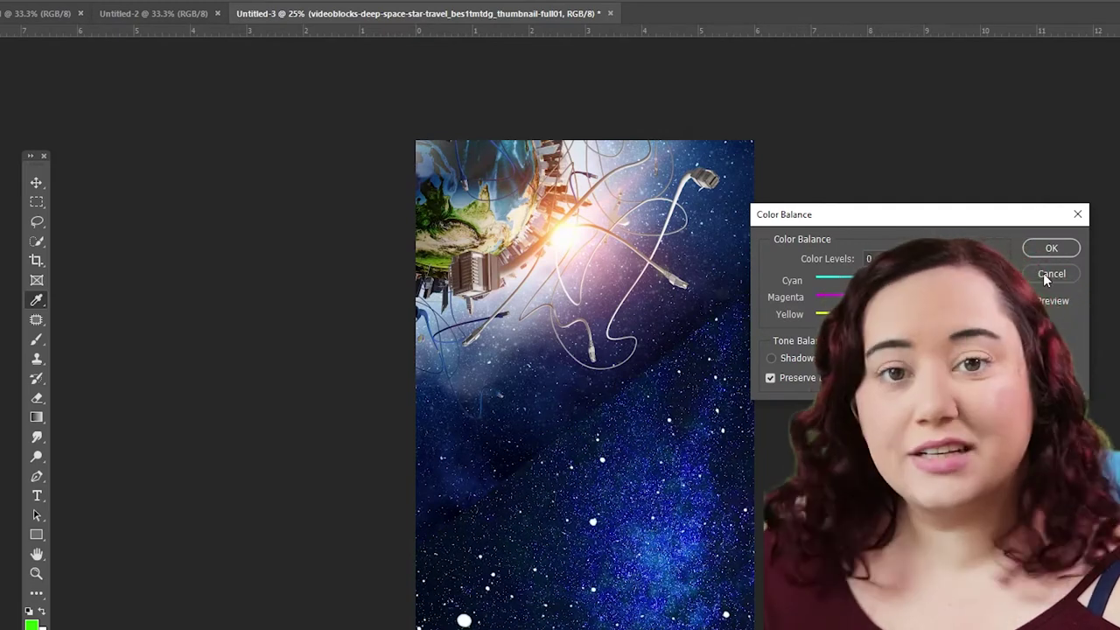
click(1051, 273)
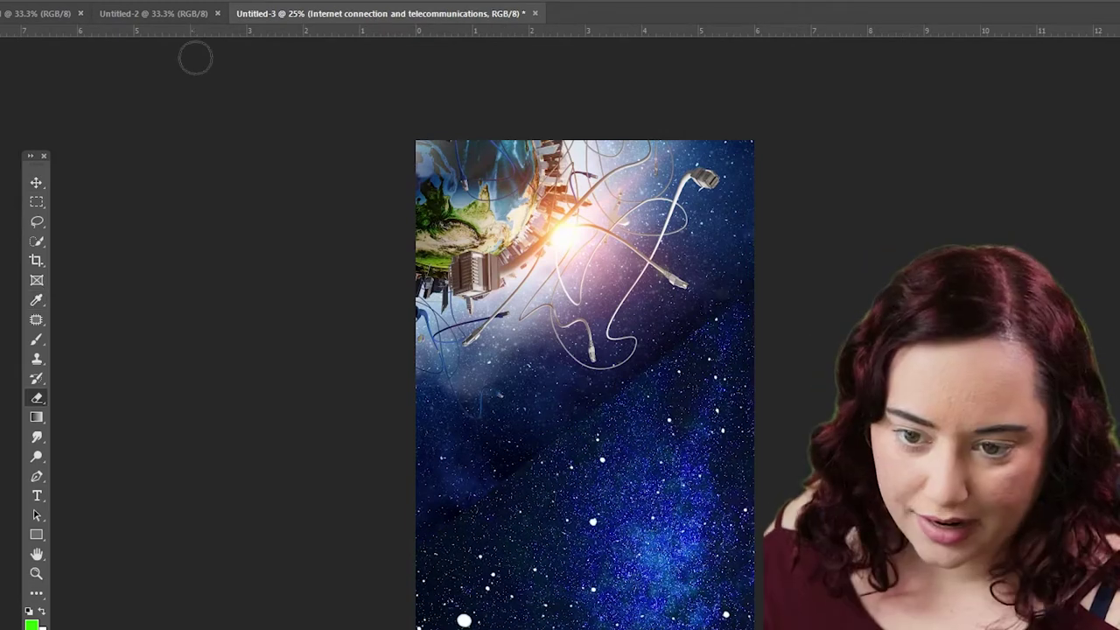
right_click(195, 58)
key(Return)
Soft-erase a band along the globe's diagonal seam to blend it into the starfield
mouse_move(418, 541)
mouse_down()
mouse_move(570, 467)
mouse_move(704, 315)
mouse_up()
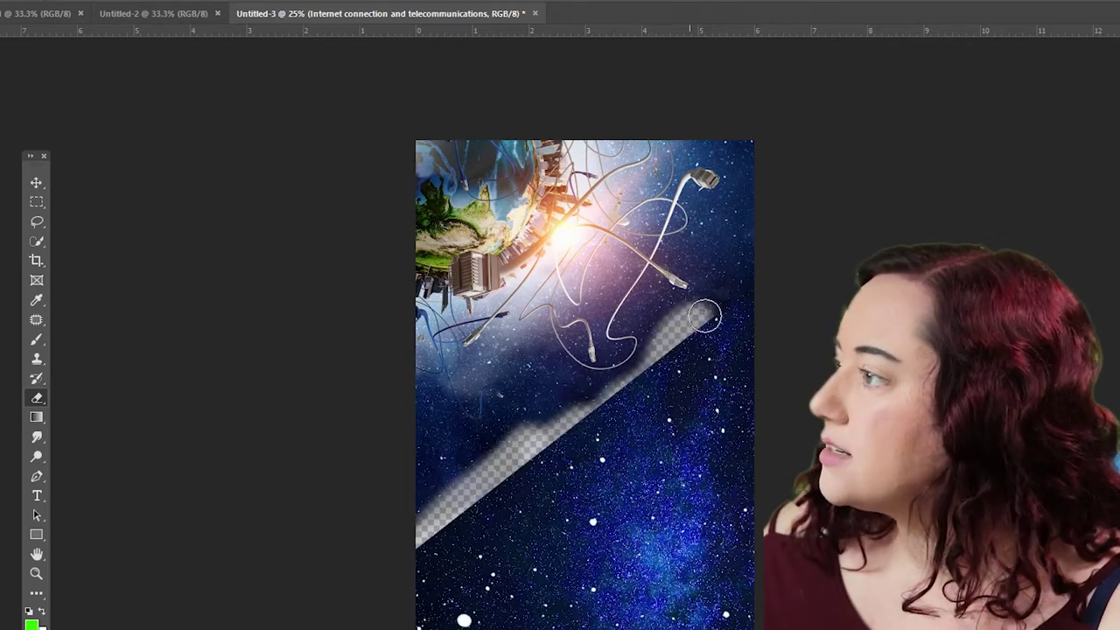
drag(412, 575, 557, 445)
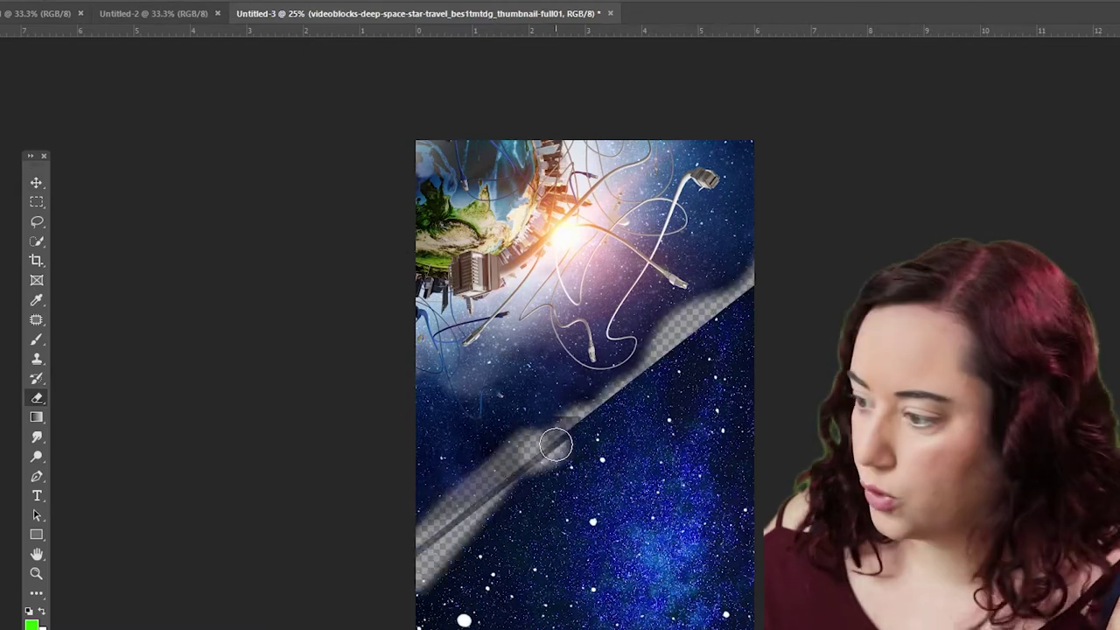
drag(516, 487, 712, 325)
drag(712, 325, 742, 262)
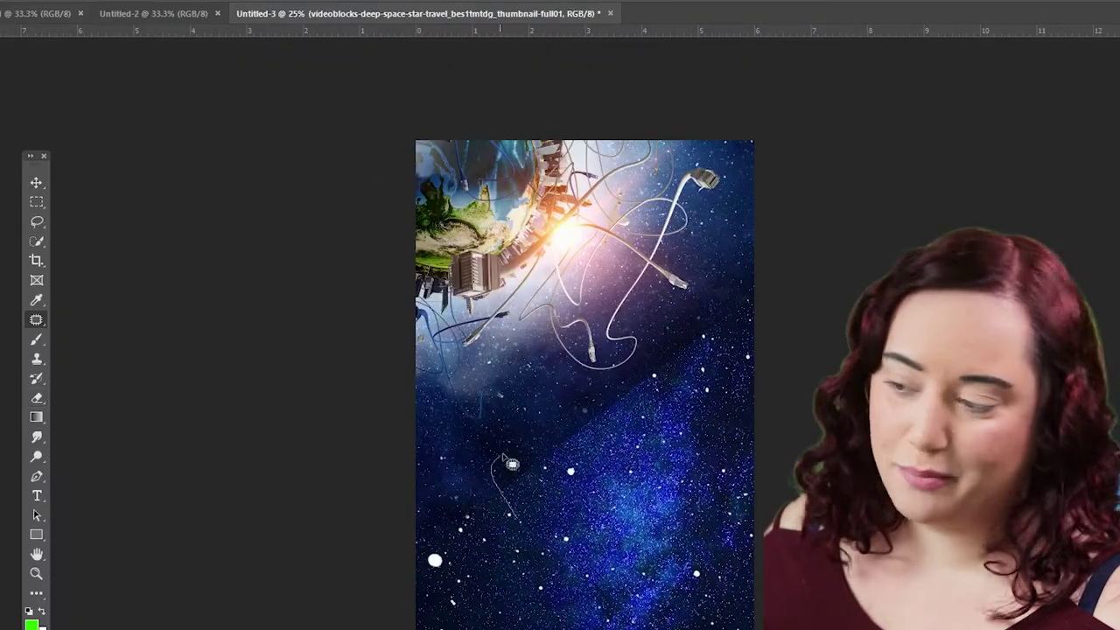
Select the Internet connection and telecommunications layer and try Brightness/Contrast
drag(511, 464, 506, 454)
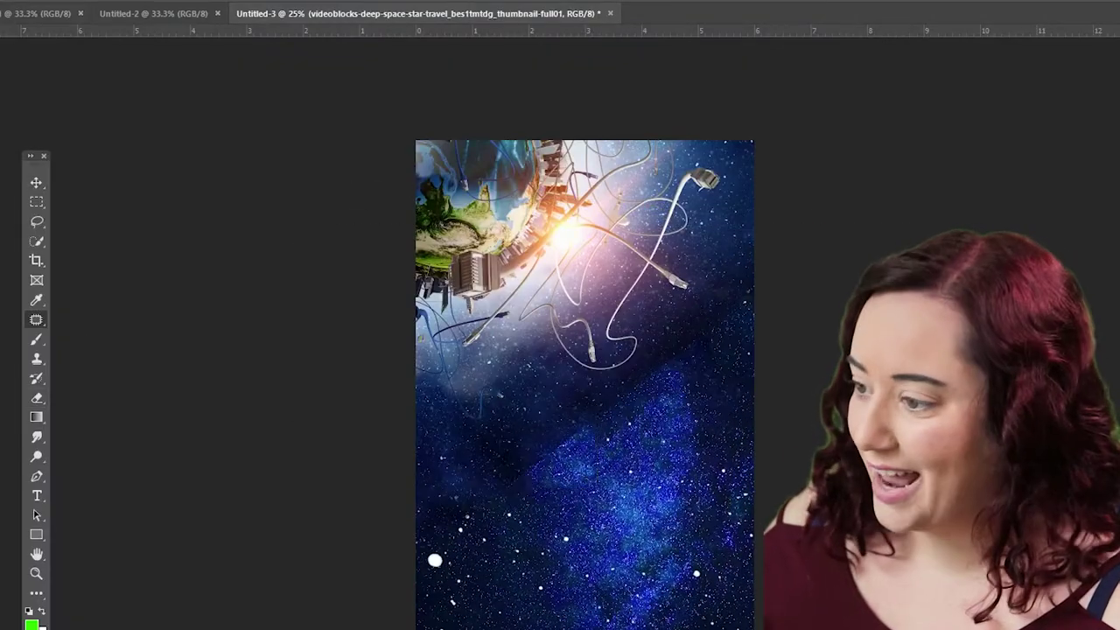
scroll(525, 438, up, 3)
key(v)
scroll(525, 437, down, 2)
right_click(584, 602)
click(630, 625)
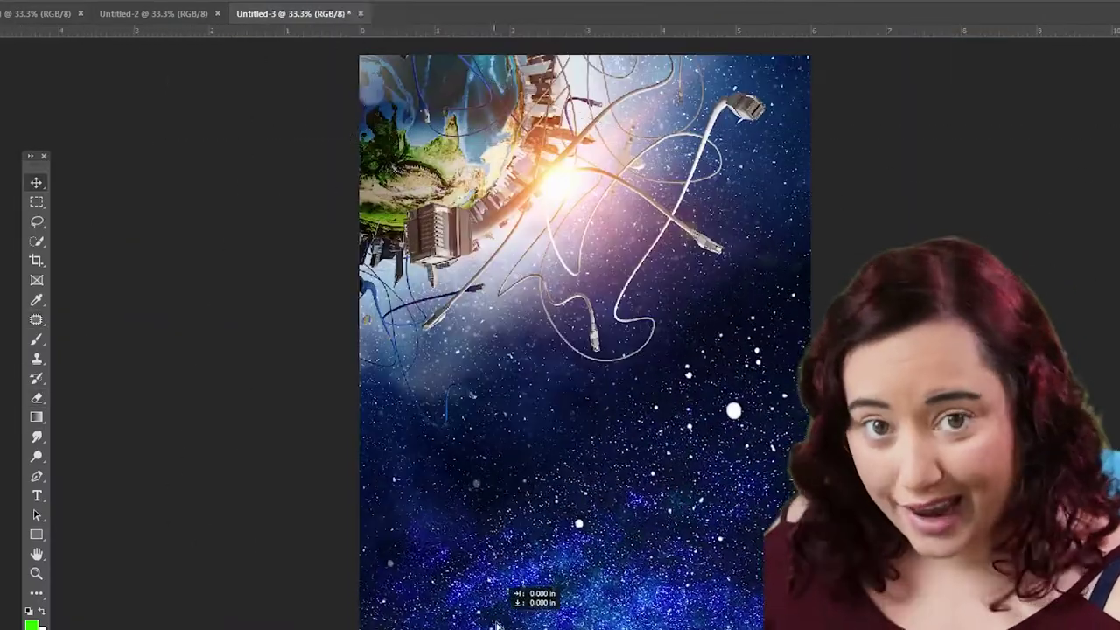
key(e)
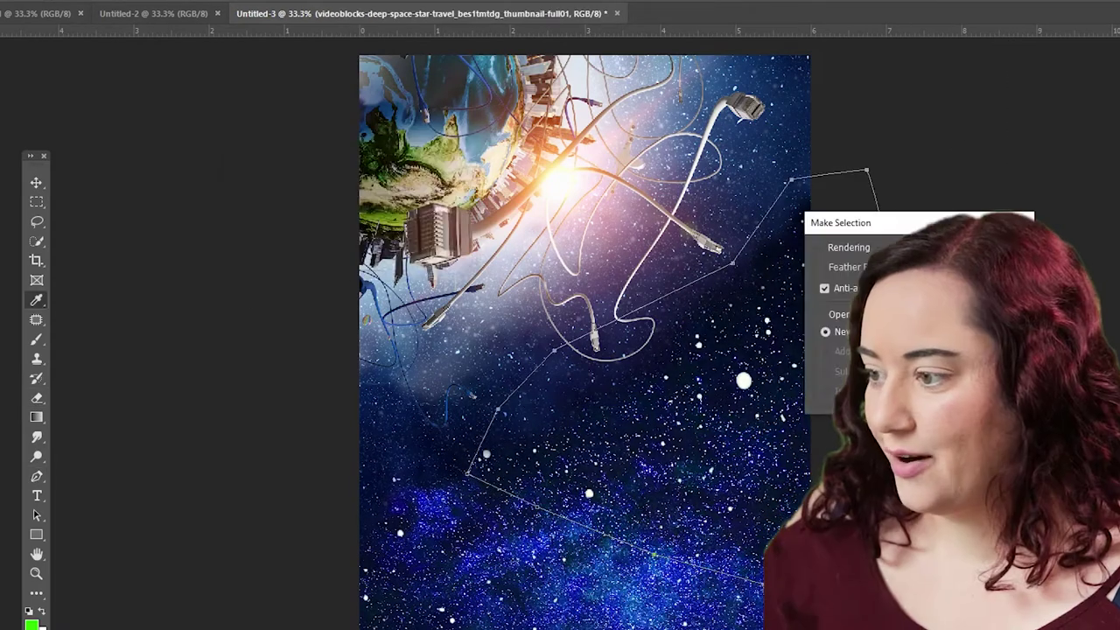
key(Return)
key(m)
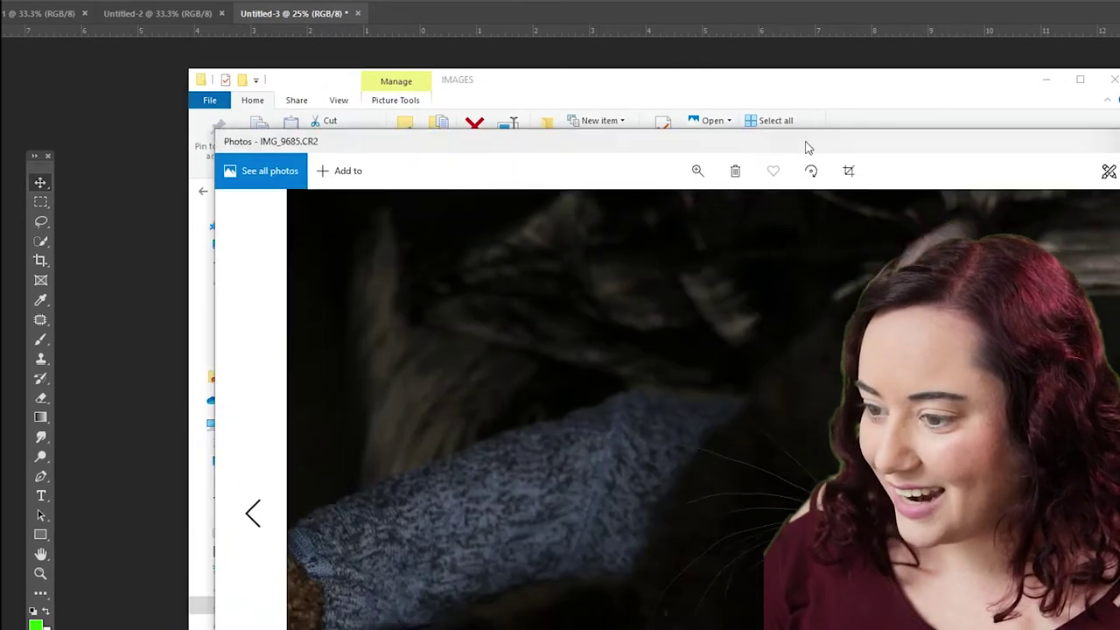
Close the photo viewer, then mirror the IMG_4637 cat photo, enlarge and position it
drag(807, 143, 739, 13)
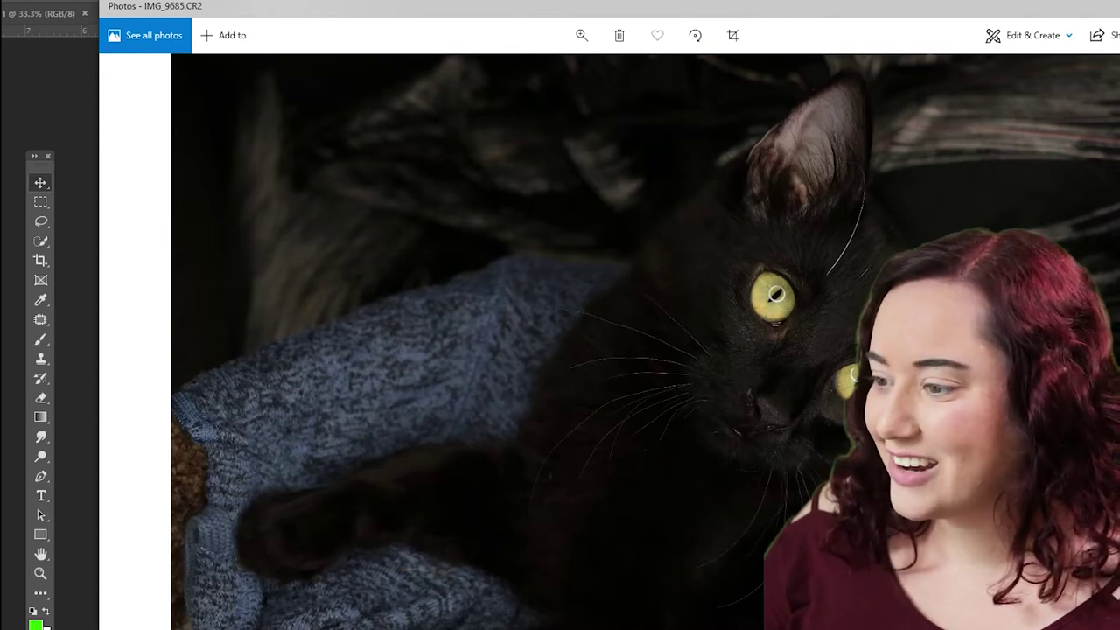
key(alt+F4)
click(697, 448)
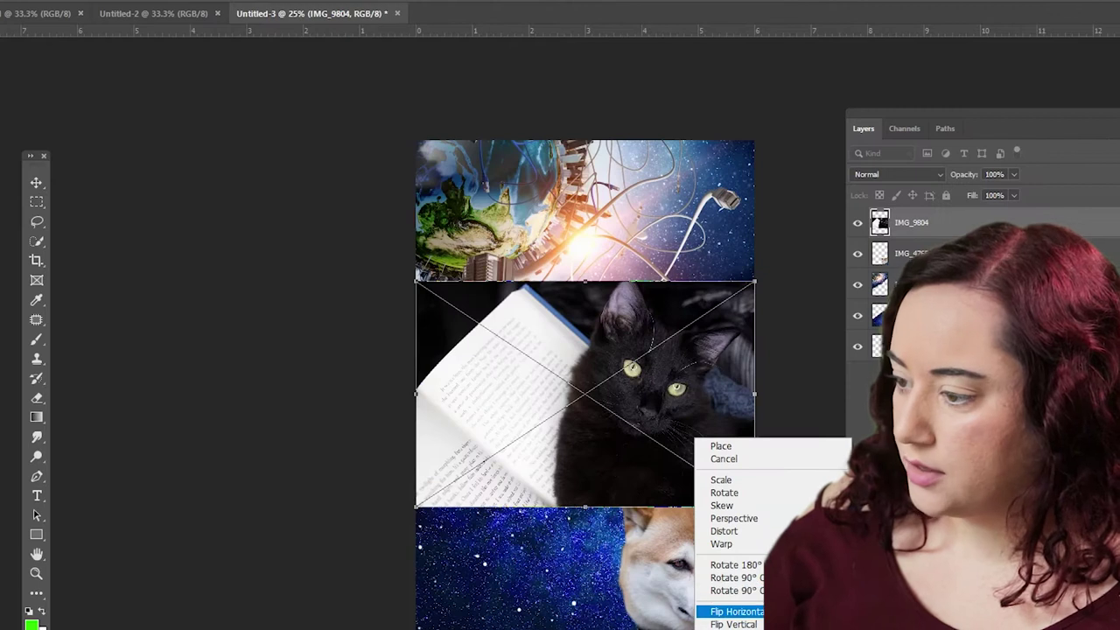
click(725, 610)
drag(648, 431, 655, 499)
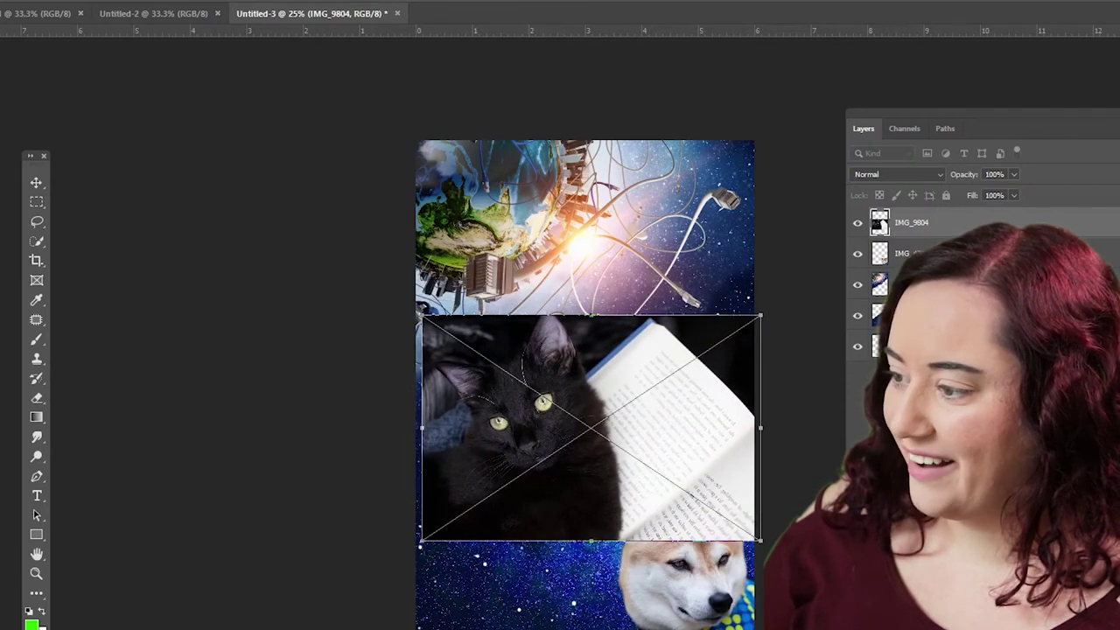
drag(759, 336, 818, 323)
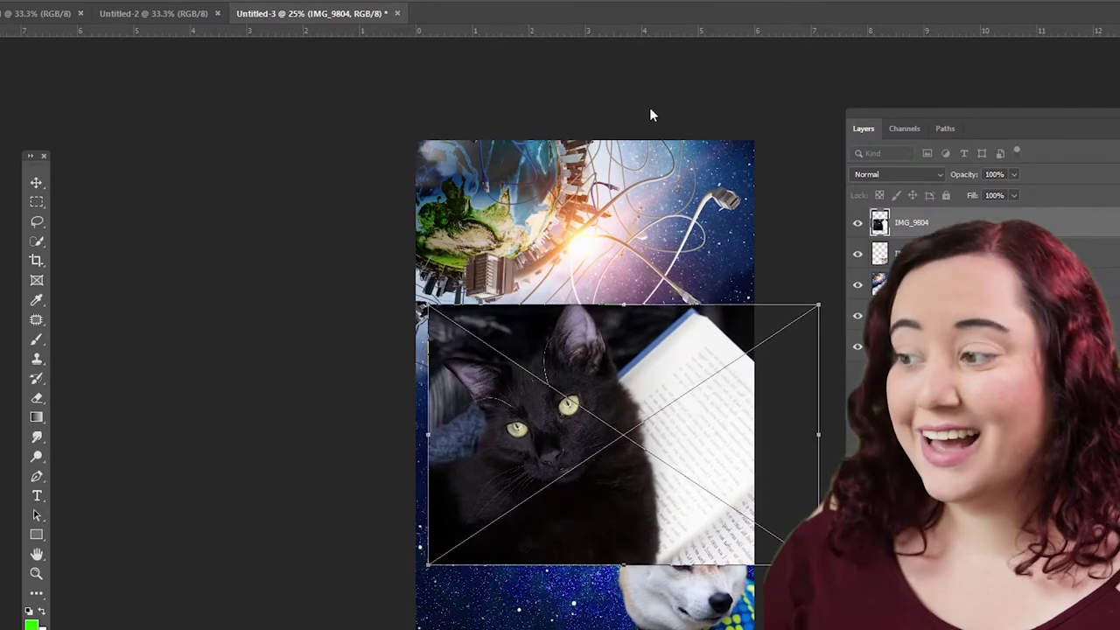
key(Return)
Resize and tilt the cut-out cat at bottom-left and move the dog to bottom right
click(37, 476)
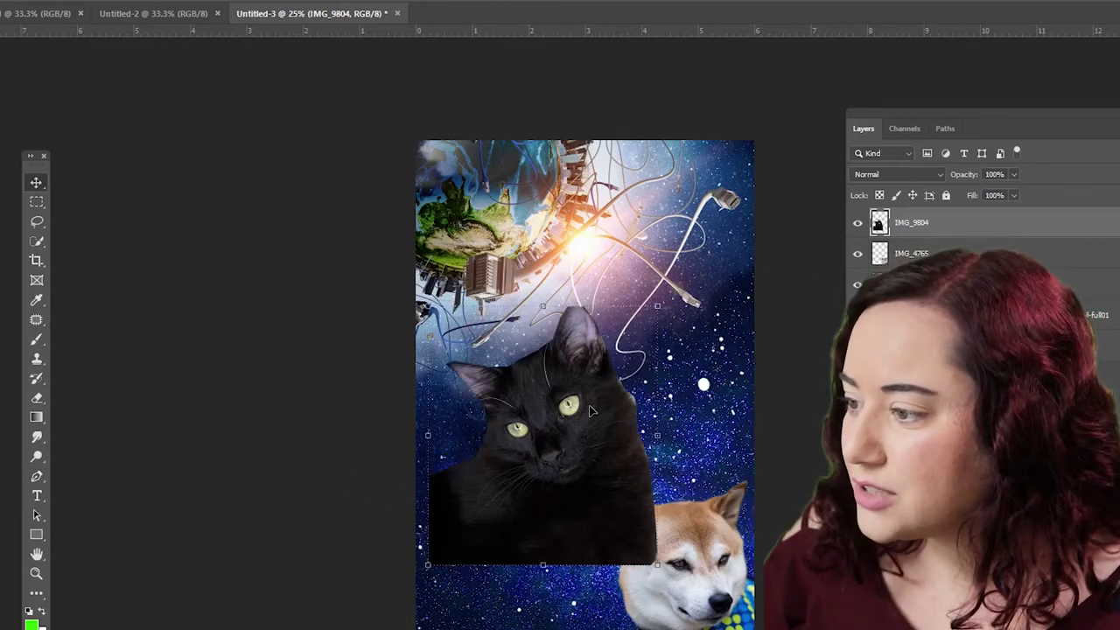
drag(595, 444, 571, 445)
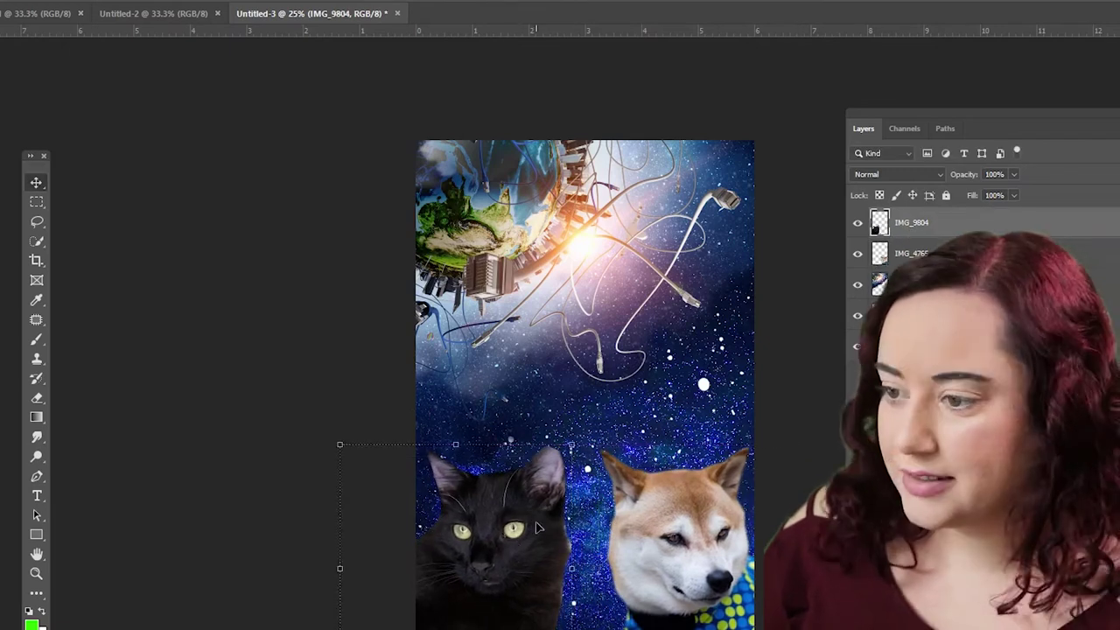
drag(682, 543, 778, 376)
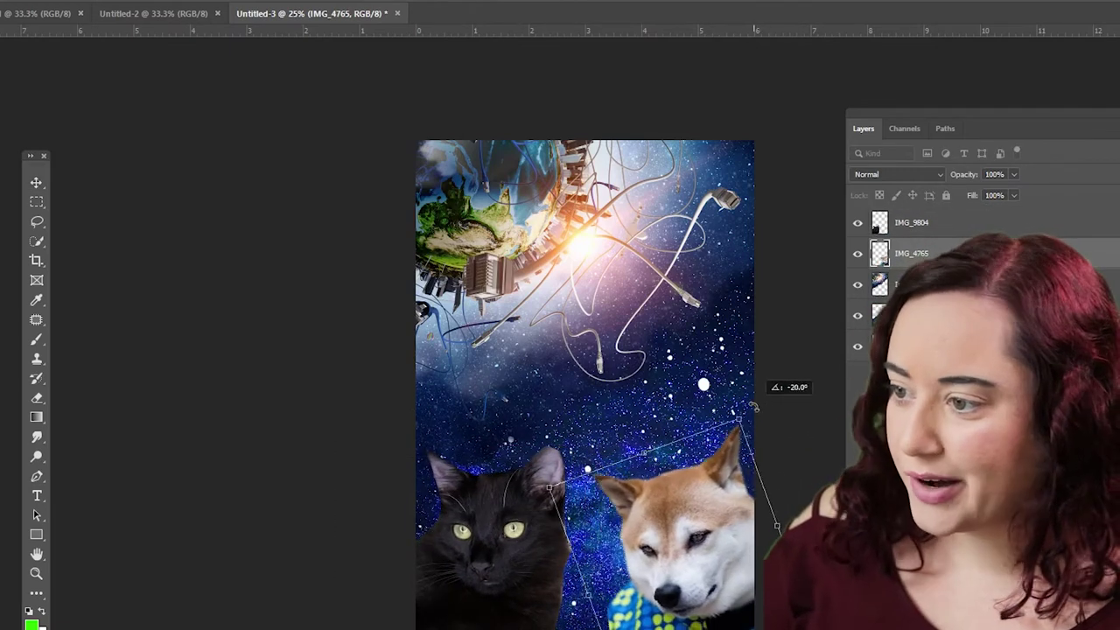
click(490, 525)
right_click(473, 570)
click(504, 611)
drag(525, 438, 464, 404)
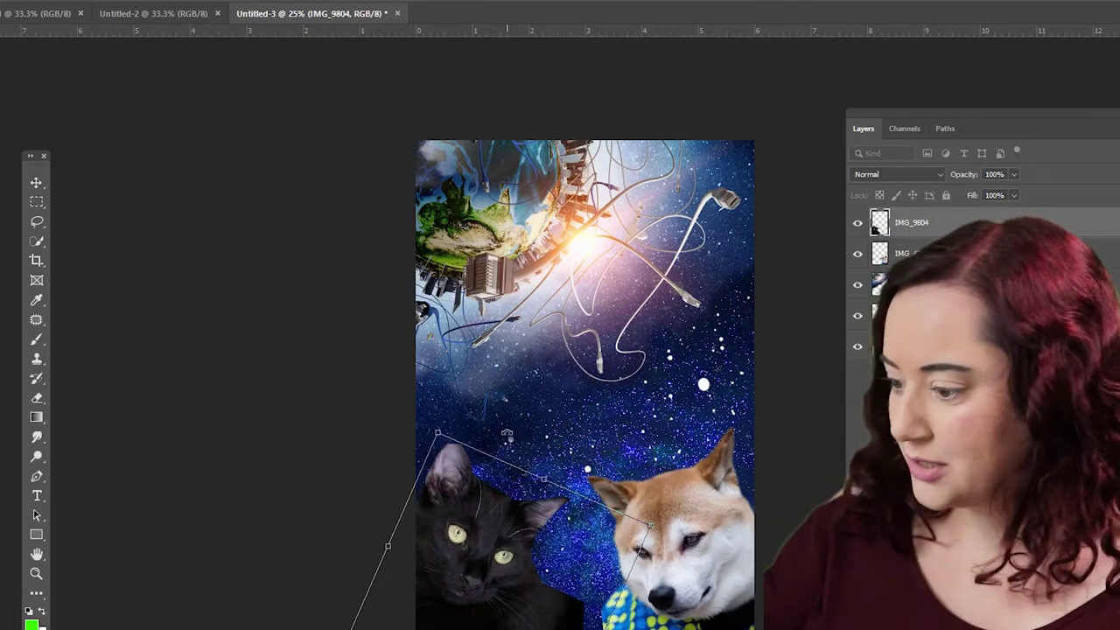
key(Return)
drag(709, 550, 720, 561)
key(e)
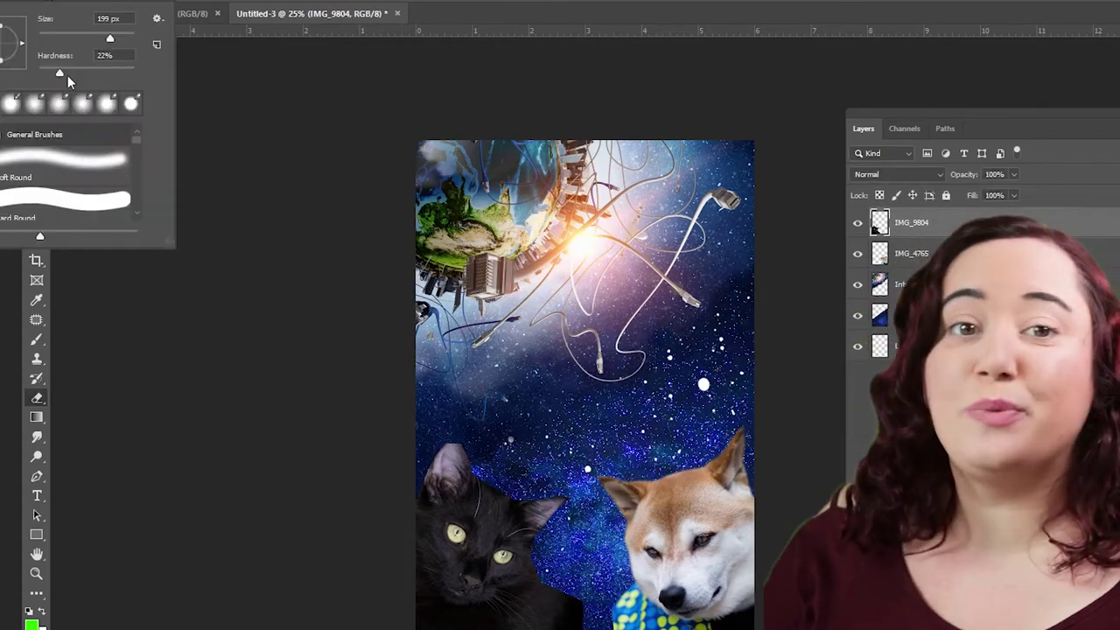
key(ctrl+1)
key(ctrl+0)
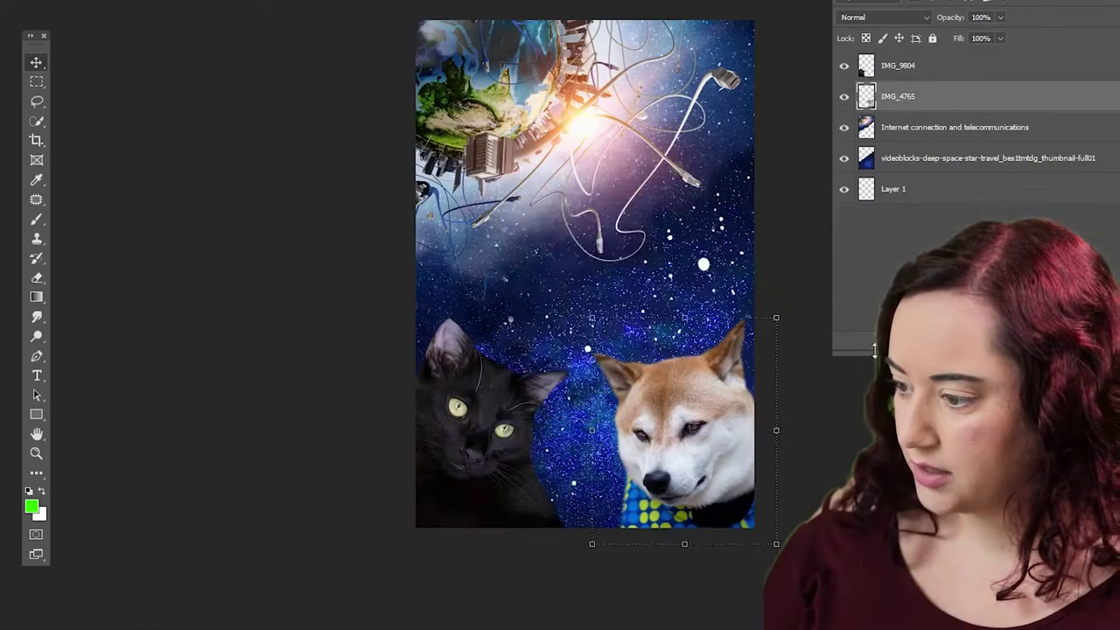
Place the IMG_3620 dog at bottom right, hide it, and move the IMG_4765 shiba lower right
drag(630, 268, 706, 413)
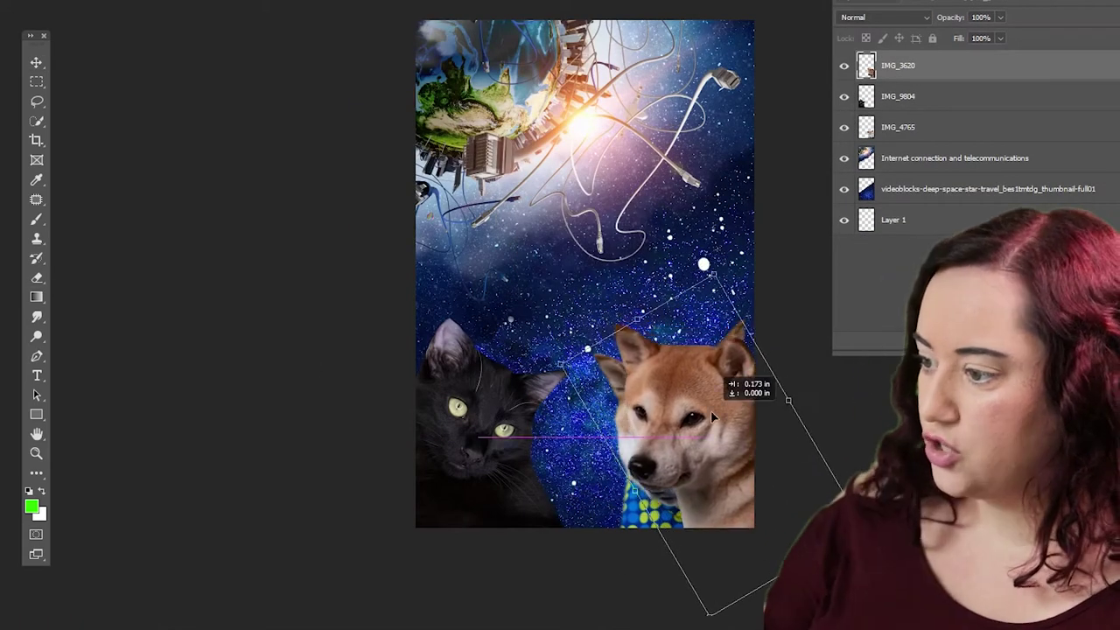
key(Return)
click(846, 70)
click(898, 126)
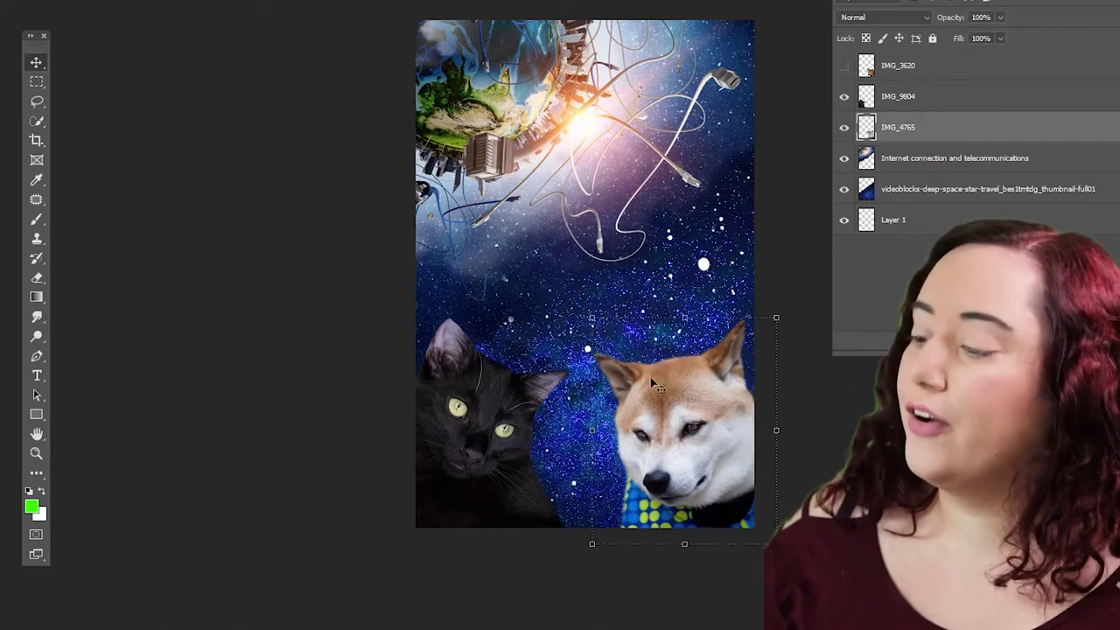
drag(665, 420, 700, 450)
Move the black cat IMG_9804 to the right and send it behind the shiba
click(466, 383)
drag(466, 382, 496, 382)
key(Return)
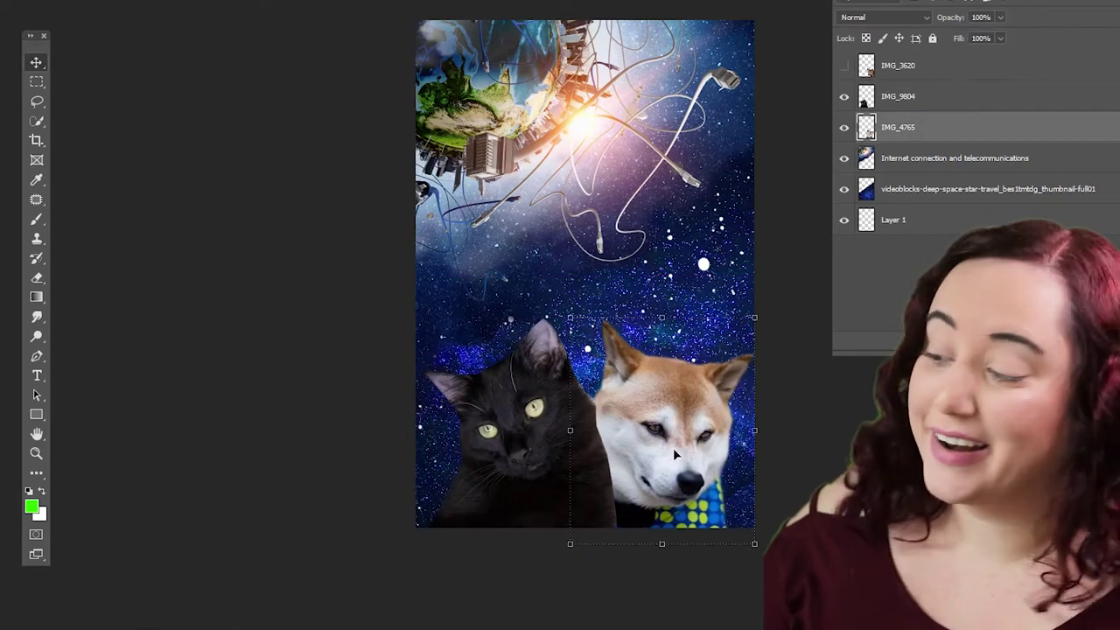
click(37, 356)
key(v)
drag(521, 477, 508, 477)
key(ctrl+bracketleft)
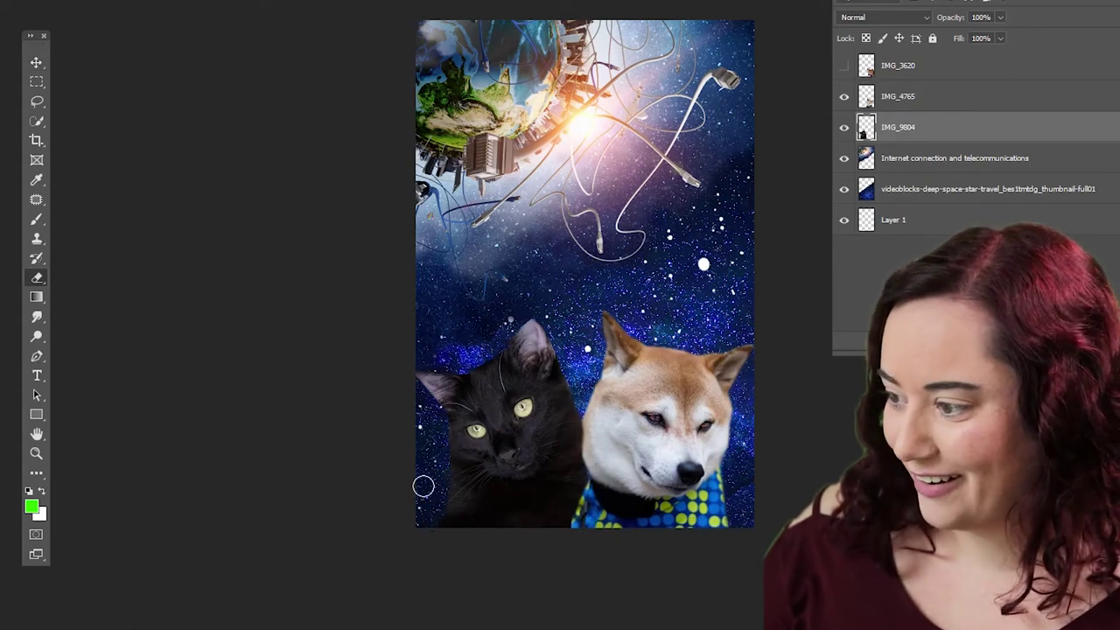
key(ctrl+t)
drag(643, 291, 624, 312)
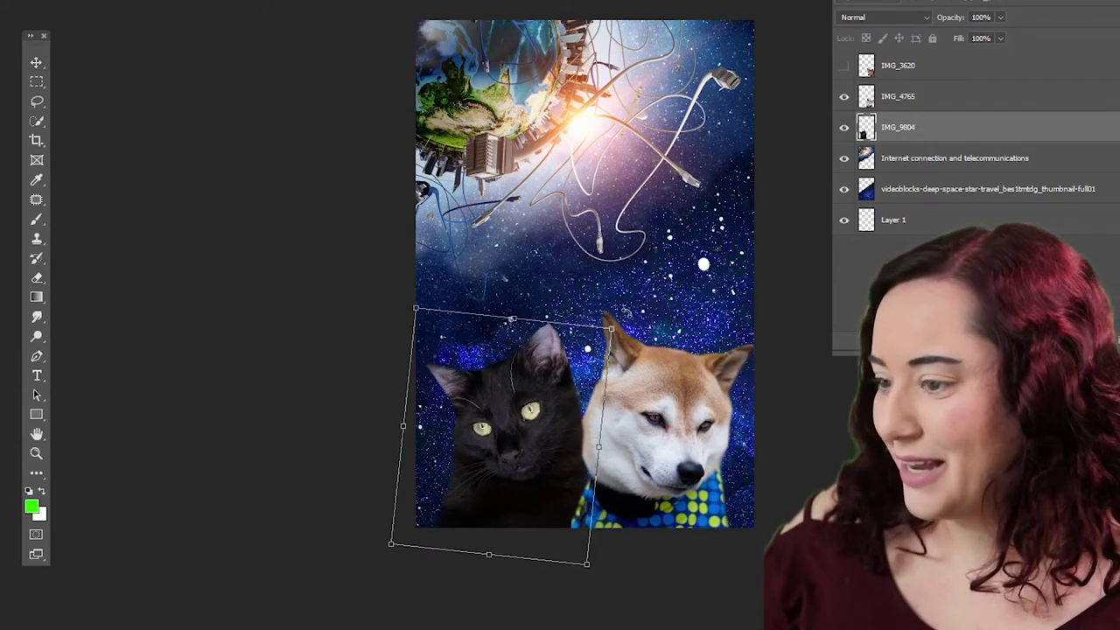
key(Escape)
Flip the shiba horizontally and move it to the left
click(665, 411)
key(ctrl+t)
right_click(686, 362)
click(717, 552)
key(Return)
drag(729, 395, 575, 398)
key(Return)
Trace a pen path near the shiba's bottom-left and turn it into a selection
key(ctrl+t)
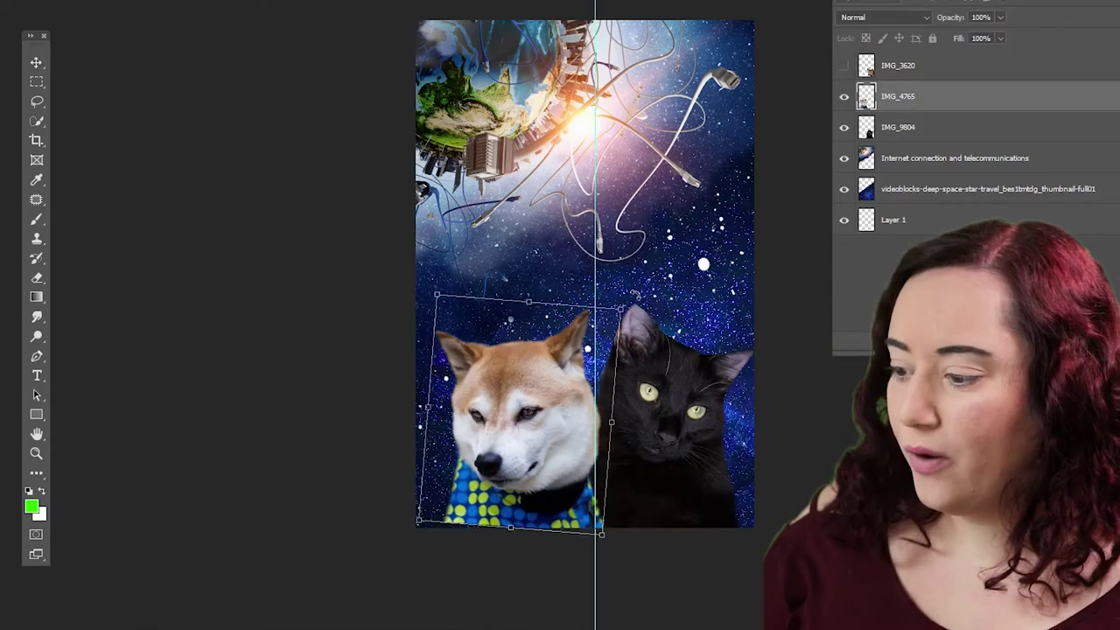
key(Escape)
key(ctrl+t)
key(Return)
click(267, 497)
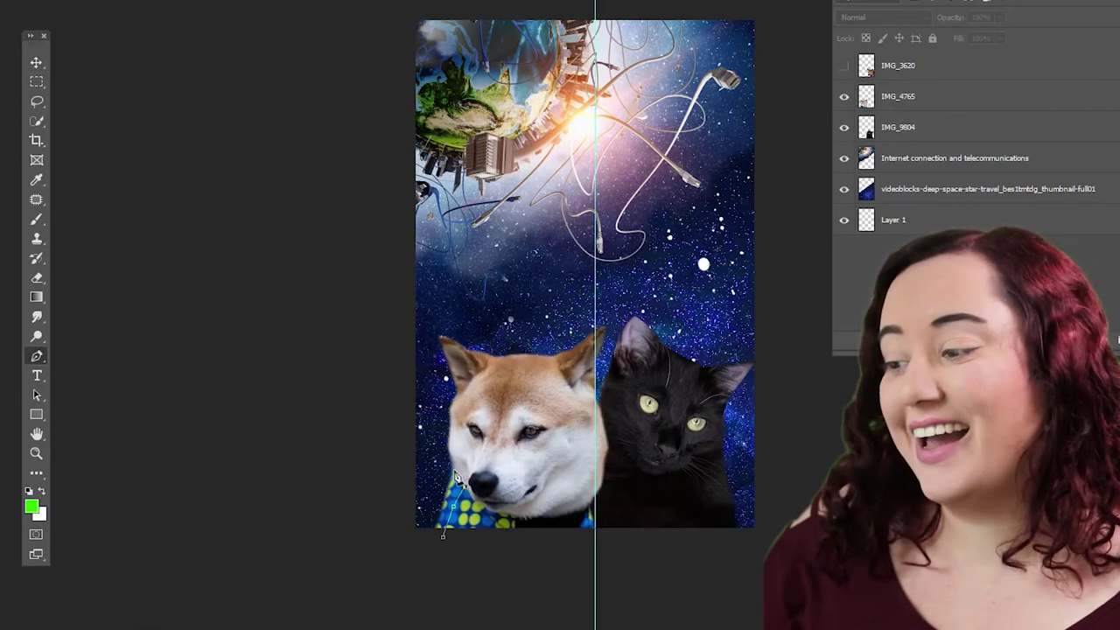
click(448, 532)
key(ctrl+Return)
Bring the cat above the shiba and fine-tune both animals' positions
key(v)
key(ctrl+bracketleft)
drag(544, 461, 523, 468)
drag(674, 478, 684, 479)
drag(503, 437, 512, 442)
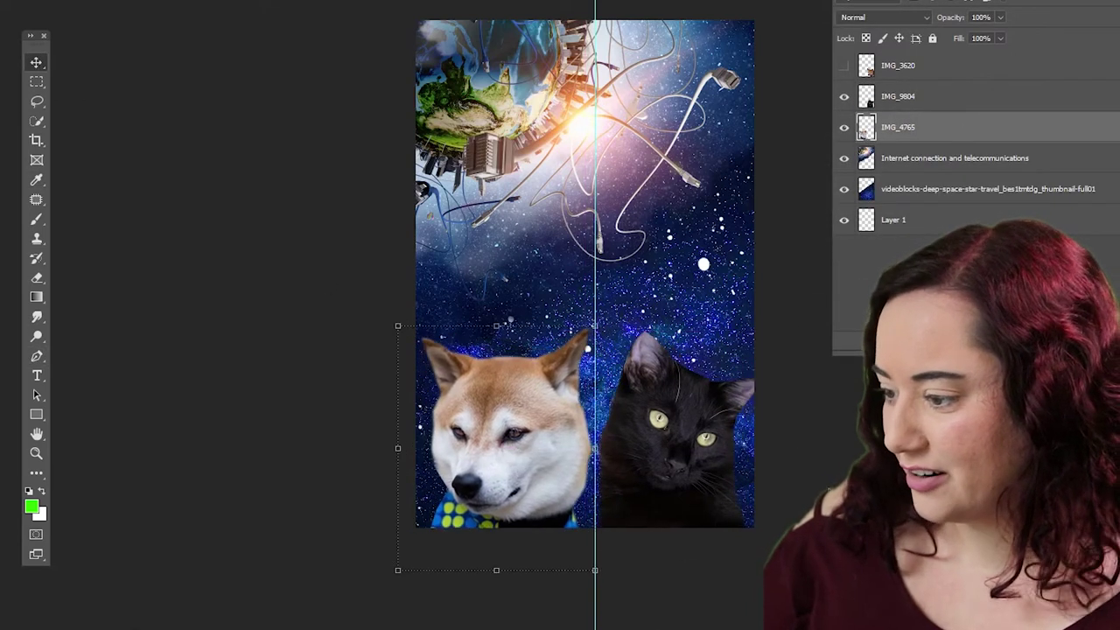
drag(674, 420, 688, 406)
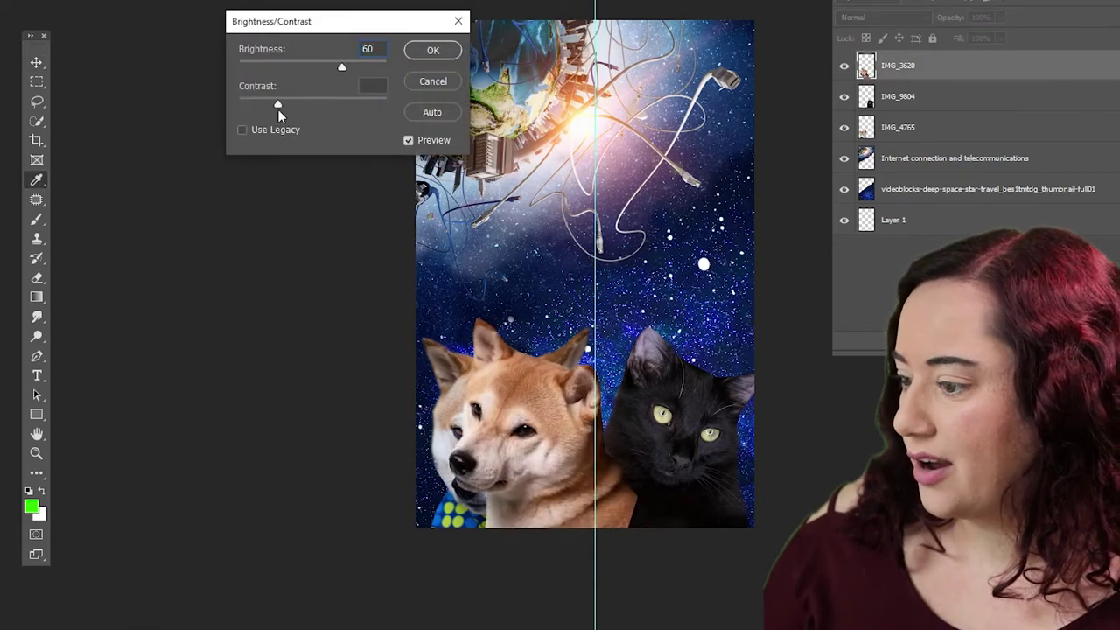
Confirm Brightness/Contrast on IMG_3620, place it below the cat on the left, then switch to the images folder
drag(278, 109, 336, 96)
key(Return)
mouse_move(551, 500)
mouse_down()
mouse_move(569, 501)
mouse_move(560, 496)
mouse_up()
key(ctrl+bracketleft)
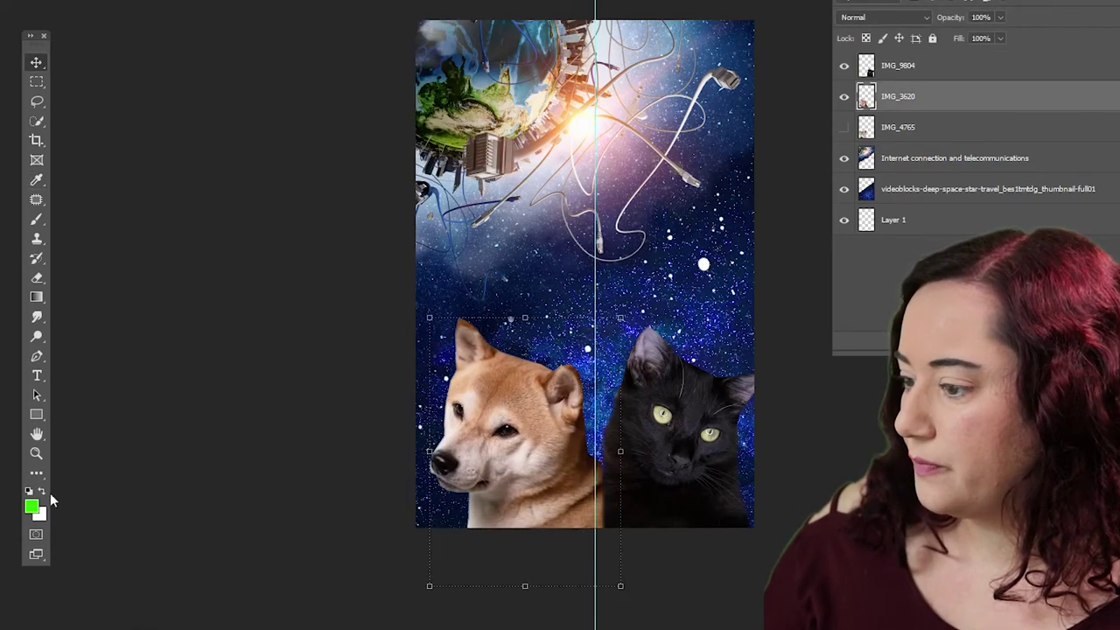
drag(598, 451, 518, 428)
key(alt+Tab)
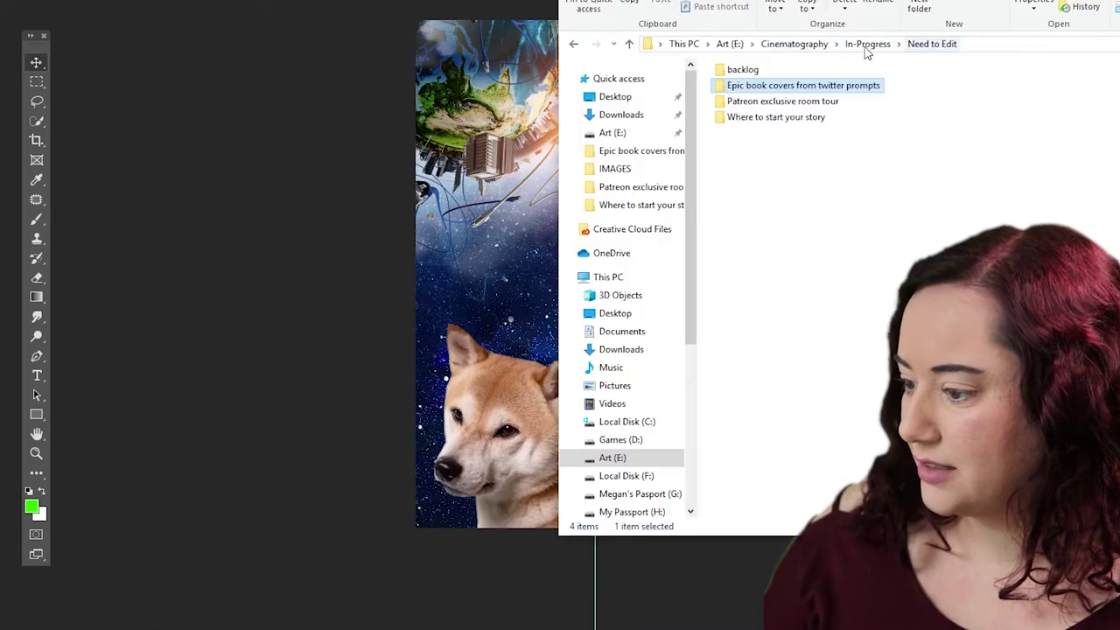
Drop the asteroid image onto the cover, then rotate and reposition the scattered rocks
scroll(1030, 118, down, 3)
drag(1031, 118, 718, 260)
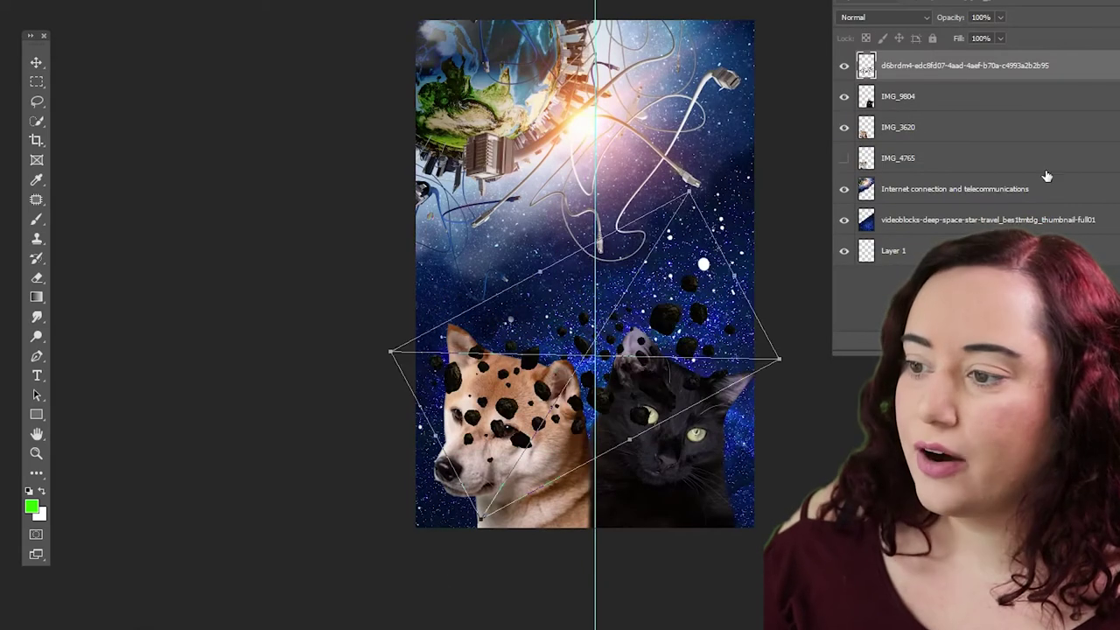
key(Return)
mouse_move(267, 107)
mouse_down()
mouse_move(230, 70)
mouse_move(268, 105)
mouse_up()
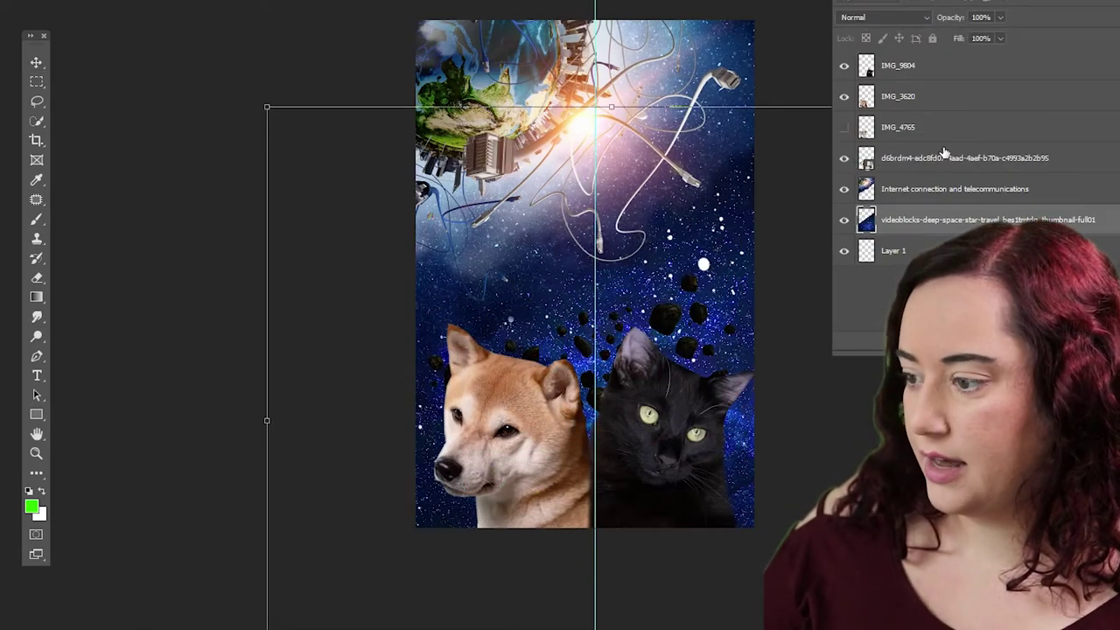
key(alt+])
key(alt+])
drag(389, 343, 320, 405)
key(Return)
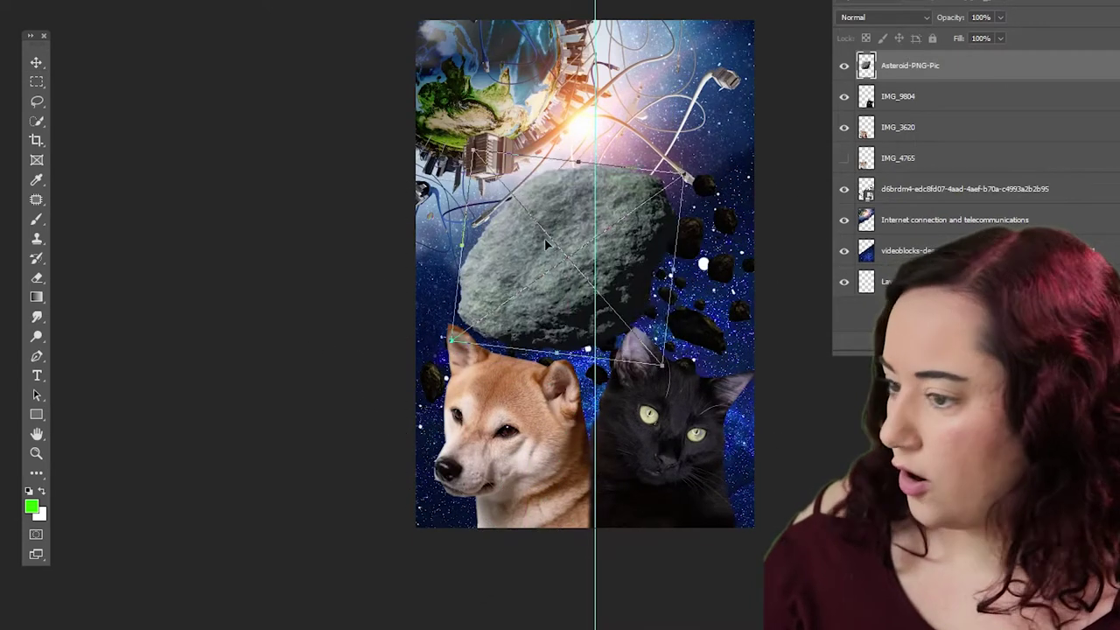
Shrink, rotate and position the large asteroid, moving its layer down two places
drag(538, 250, 610, 266)
key(ctrl+[)
key(ctrl+[)
drag(752, 385, 683, 350)
drag(663, 224, 662, 232)
key(Return)
Shift the small rocks and stretch the earth-and-cables background upward into place
drag(705, 289, 761, 237)
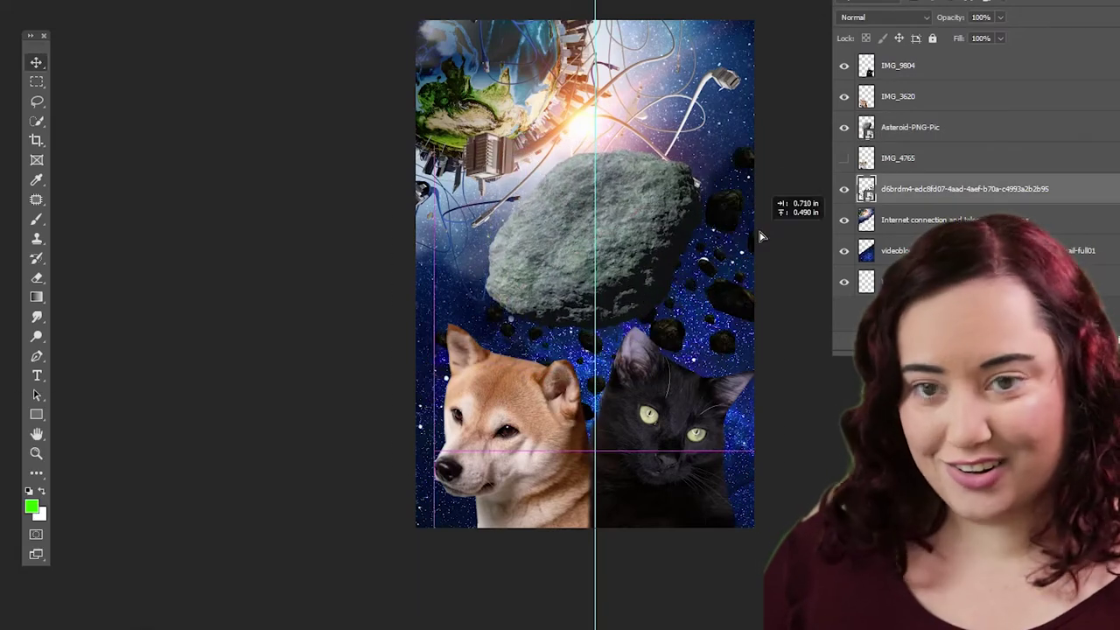
drag(15, 518, 278, 74)
drag(319, 182, 395, 324)
key(Return)
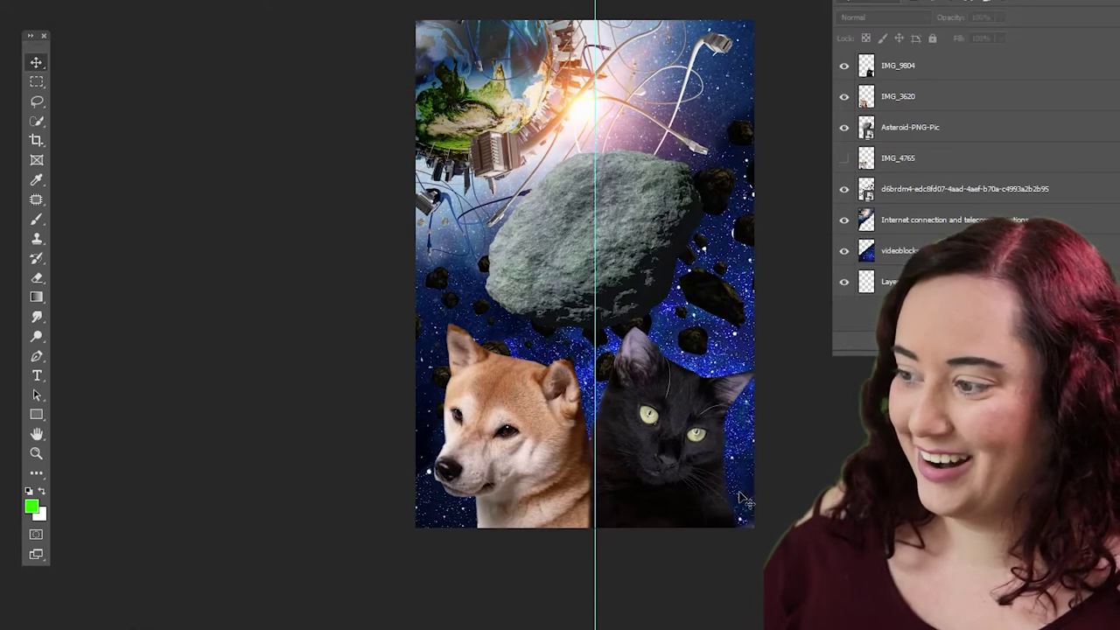
Rotate the large asteroid about its centre and add placeholder title text mid-cover
click(626, 182)
drag(736, 107, 746, 110)
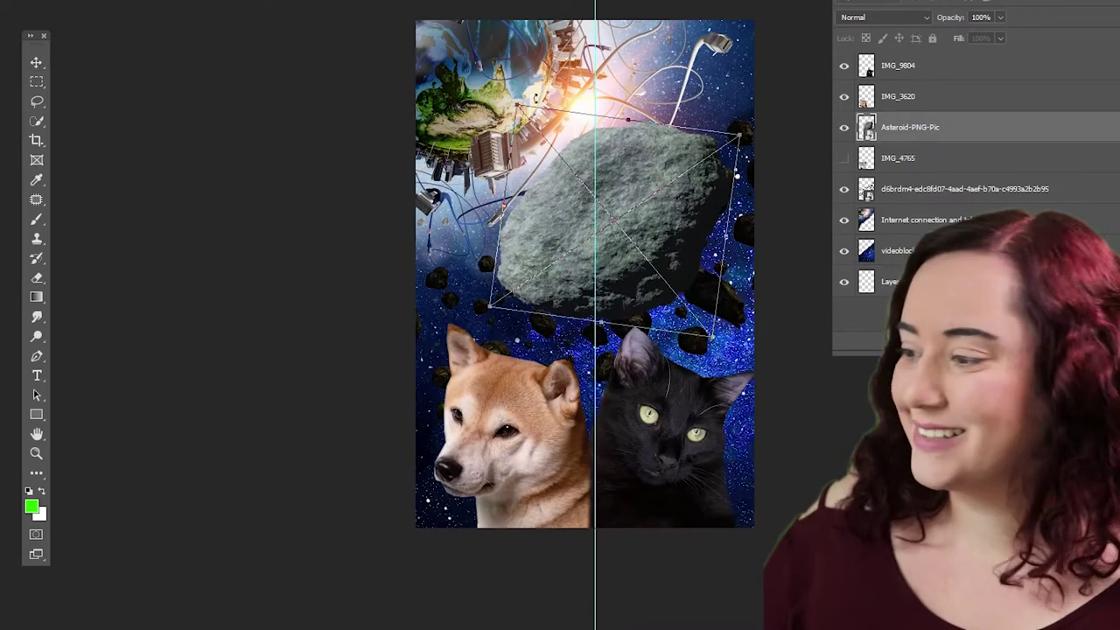
key(Return)
key(t)
click(588, 238)
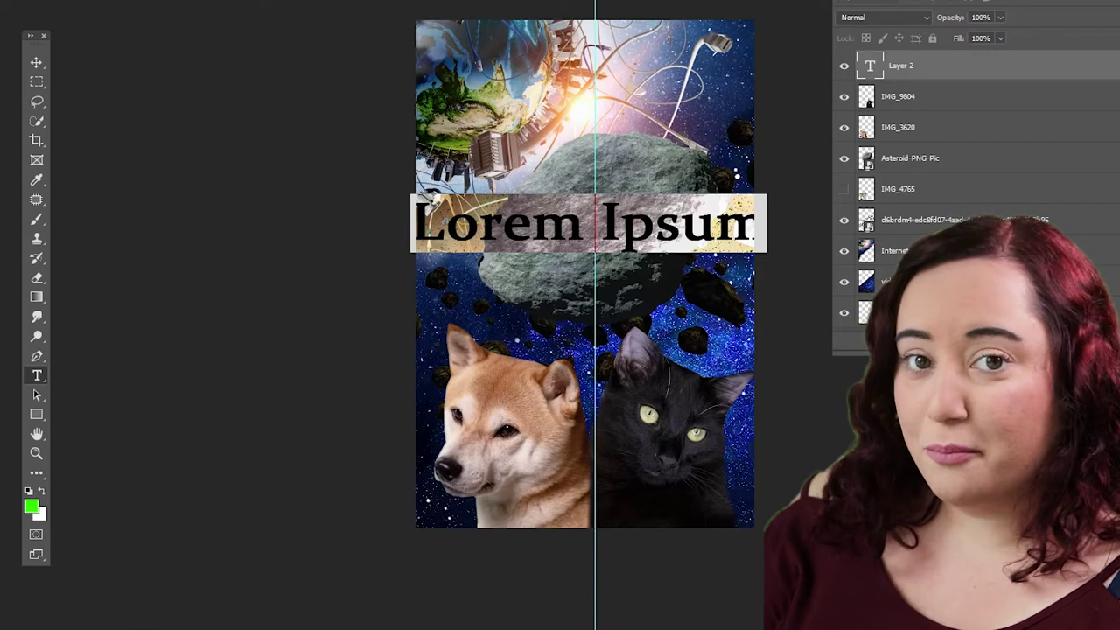
Type the two-line title 'Bursting' / 'Bubbles' and select all of it
text(Bursting)
key(Return)
text(Bu)
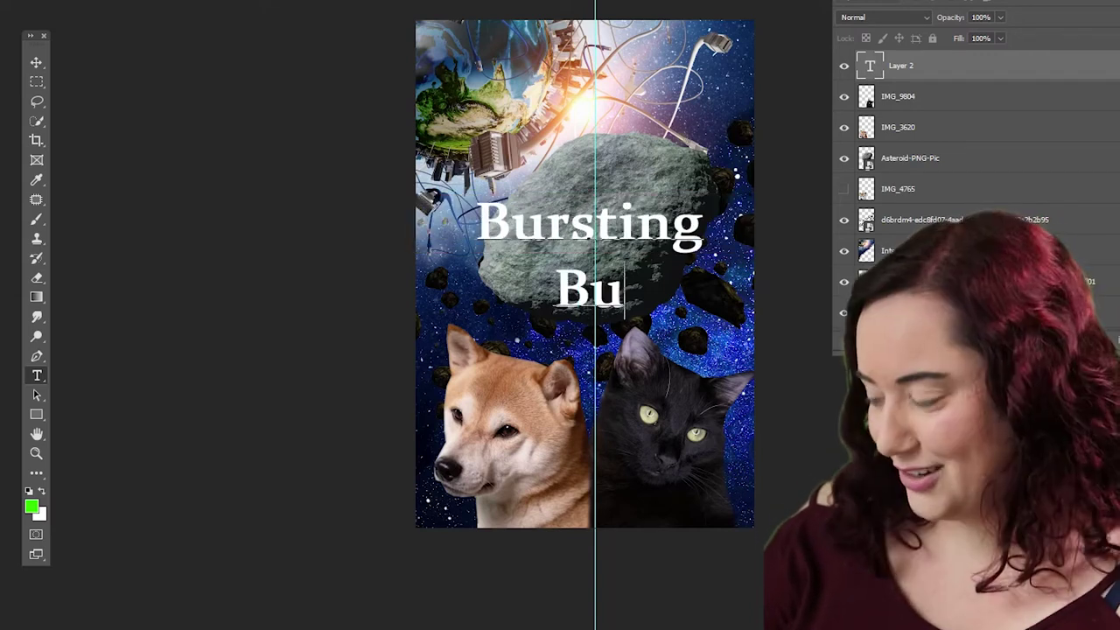
text(bbles)
key(ctrl+a)
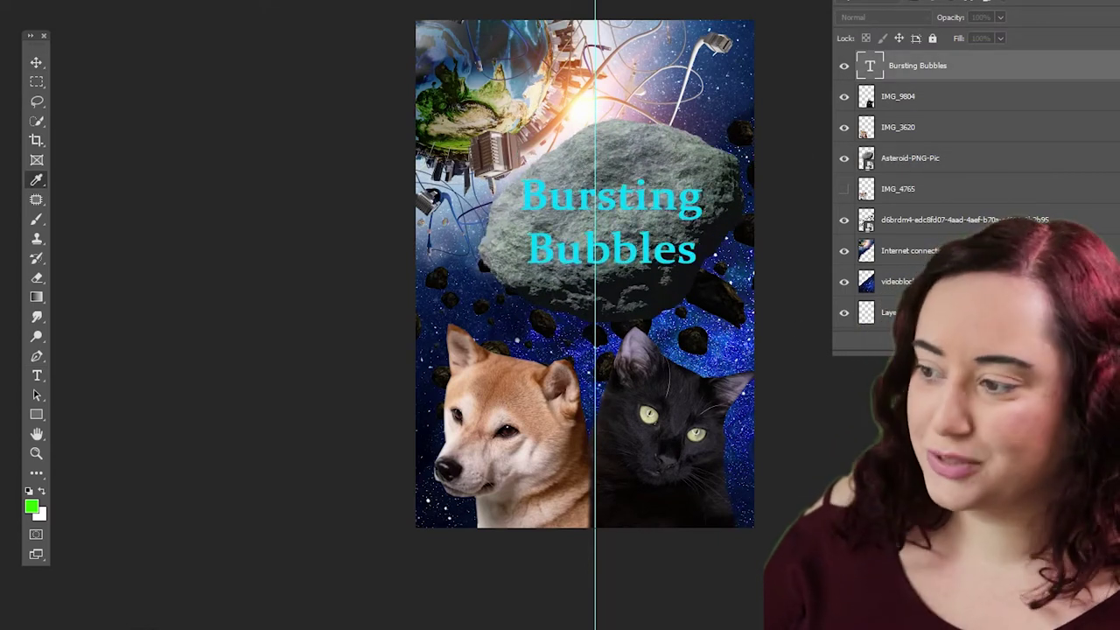
Give the title an Outer Glow and restyle it in blue capitals
double_click(917, 73)
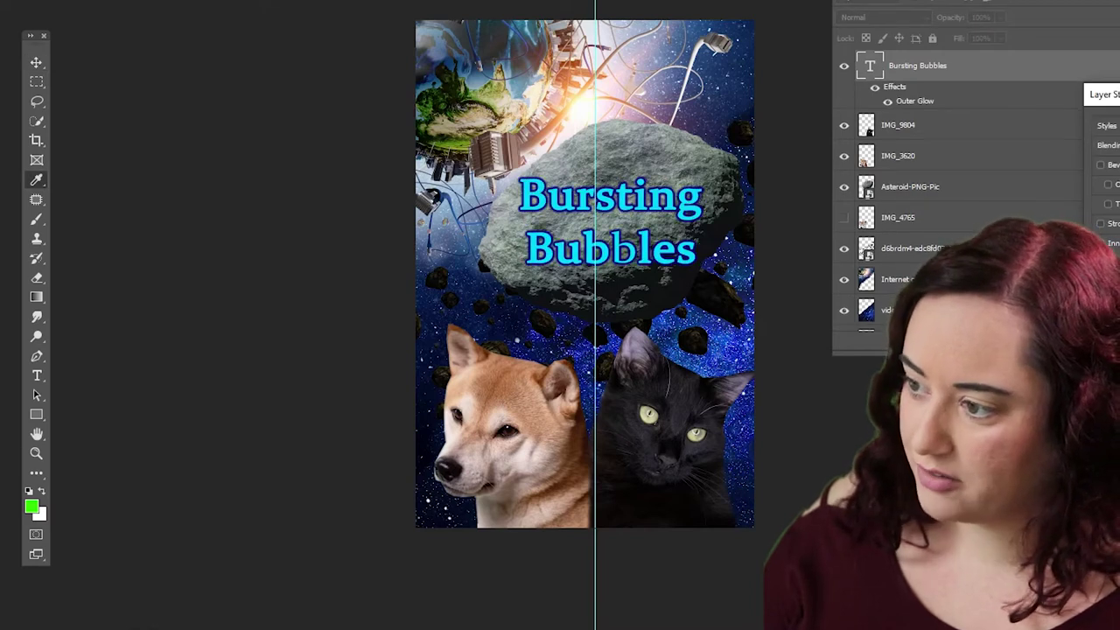
key(Return)
double_click(869, 66)
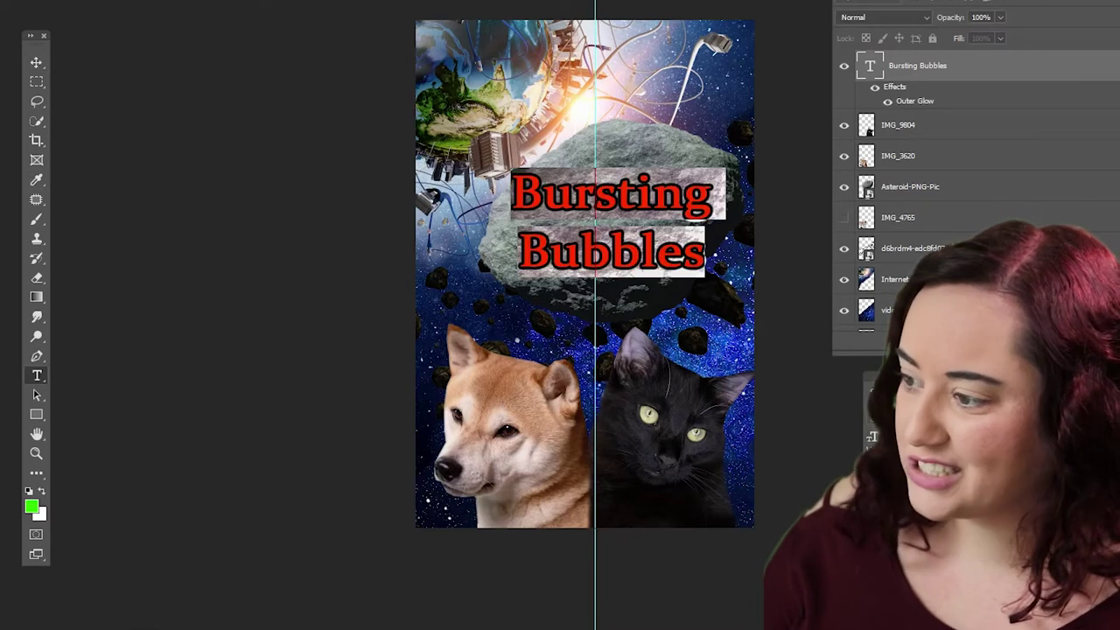
key(ctrl+Return)
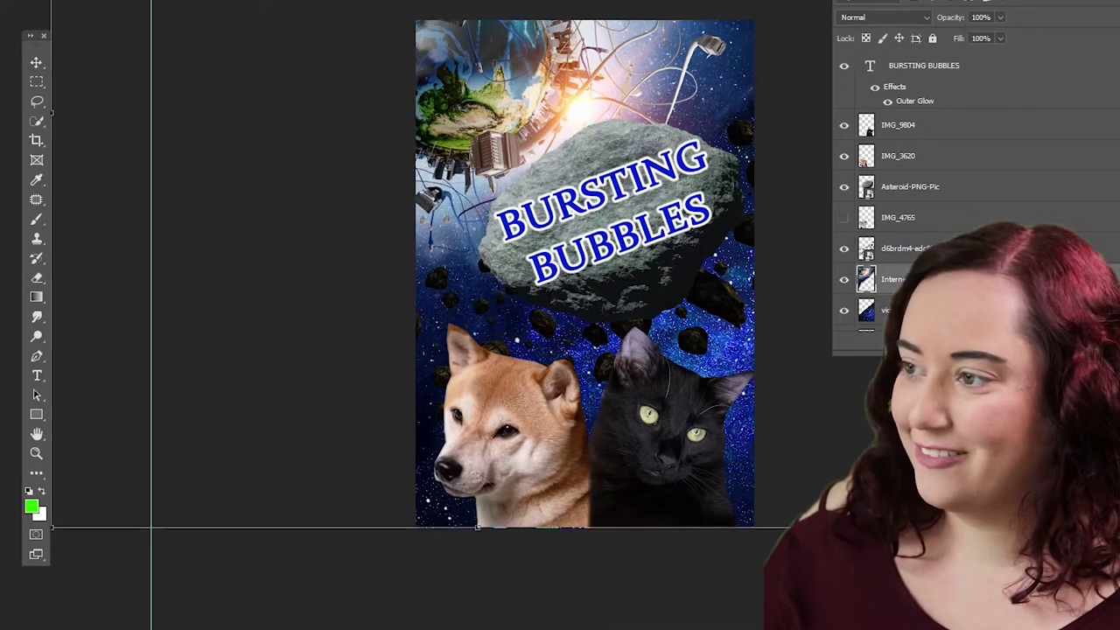
Tilt the title across the big asteroid and revisit its layer styles
drag(167, 393, 173, 571)
key(Return)
double_click(1006, 66)
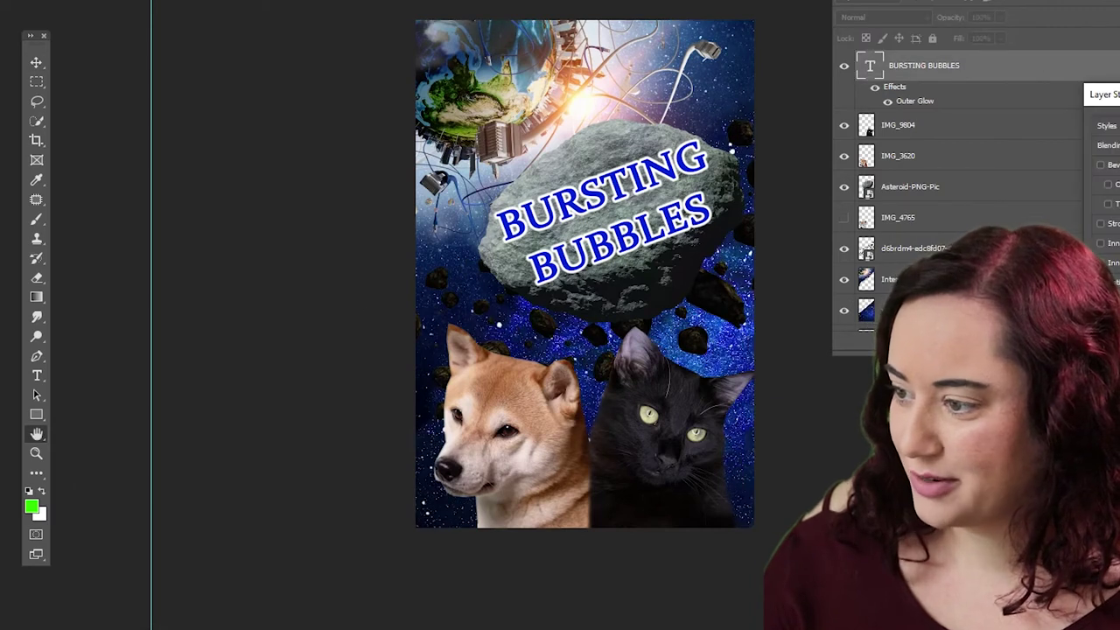
key(Return)
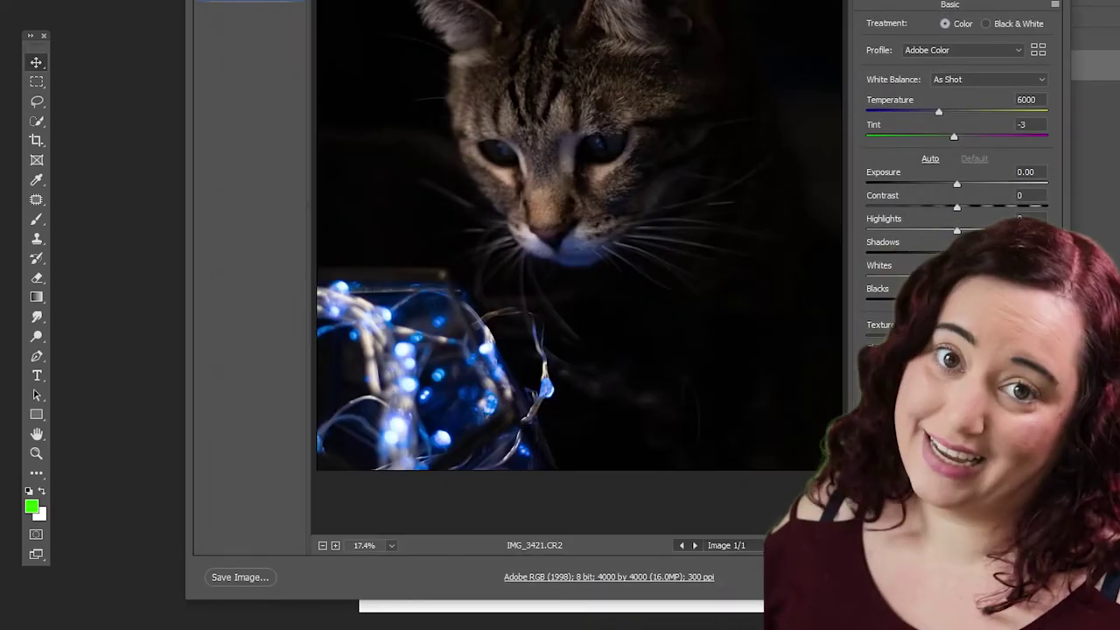
Place the adjusted tabby photo, nudge it, then cancel the placement
key(Return)
drag(676, 159, 683, 186)
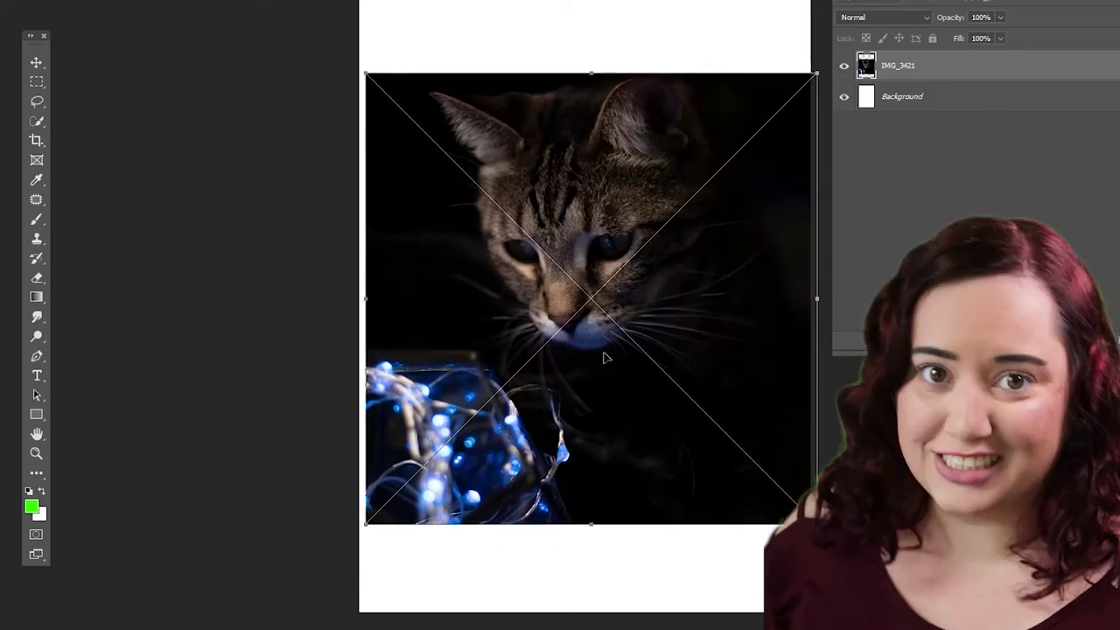
key(Escape)
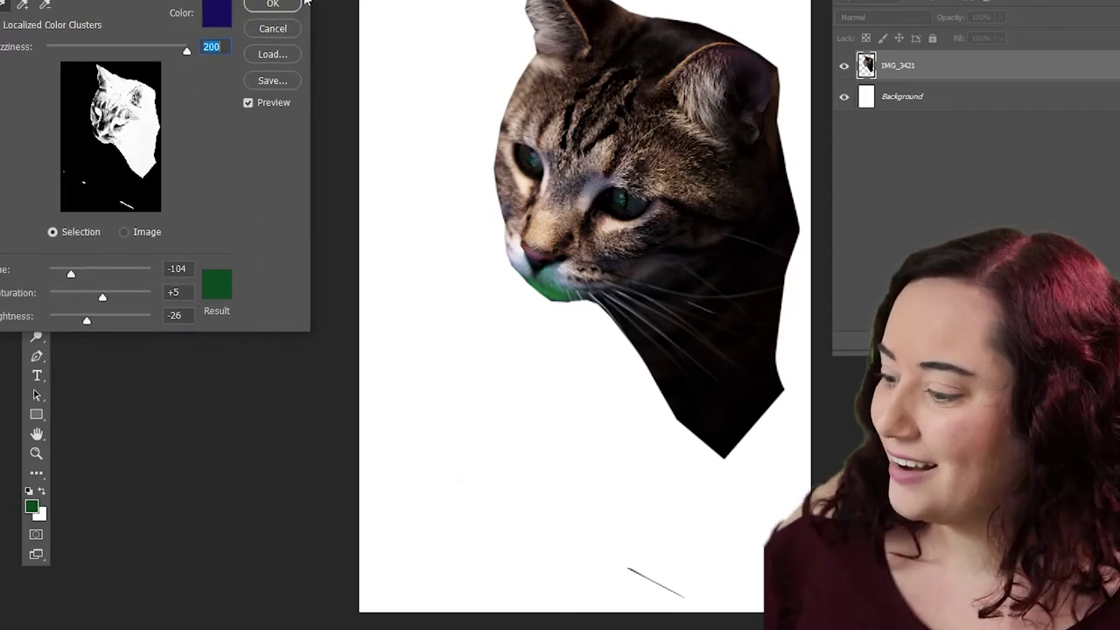
Recolour the chin glow green (hue −104, lightness −26), then enlarge and tilt the tabby head
key(Return)
key(ctrl+t)
drag(761, 191, 787, 278)
drag(376, 66, 357, 86)
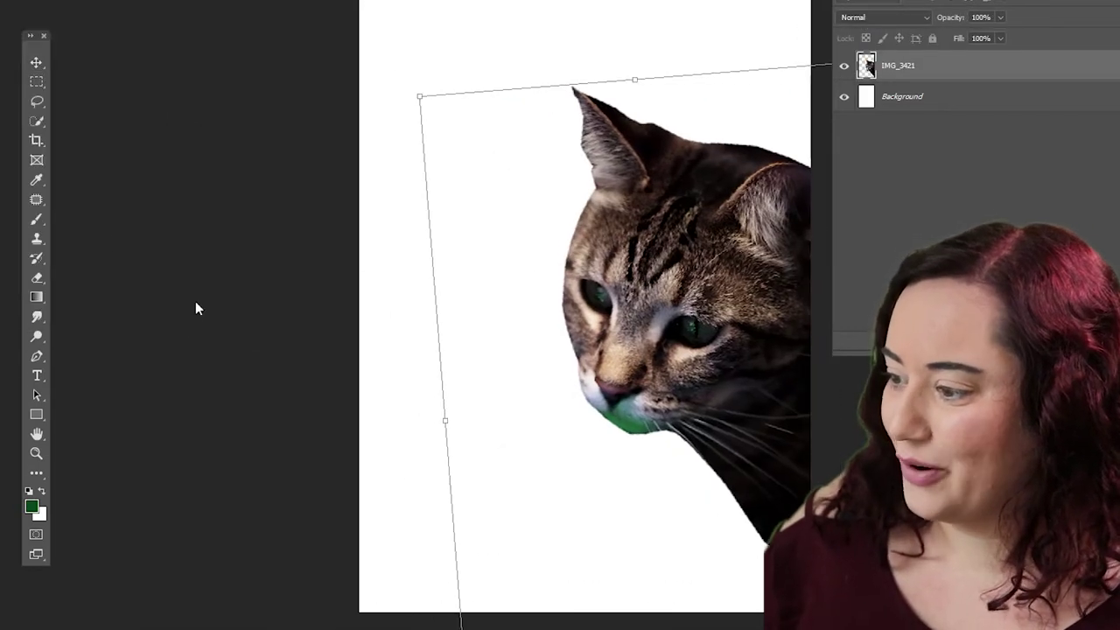
key(Return)
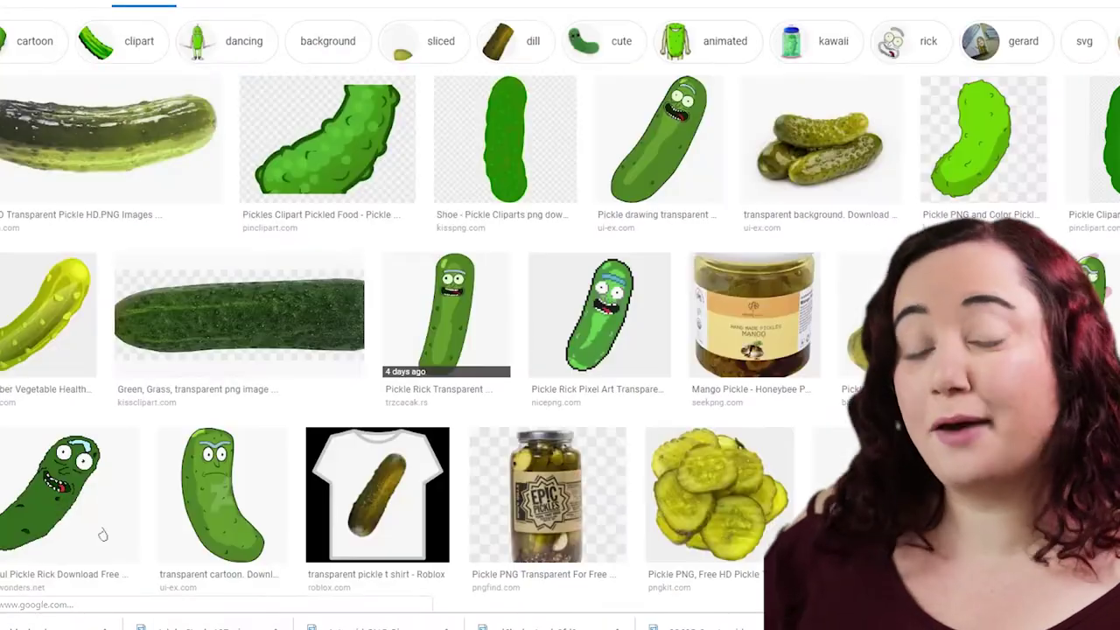
Open the first transparent pickle preview, then move and scale the placed pickle up
click(142, 185)
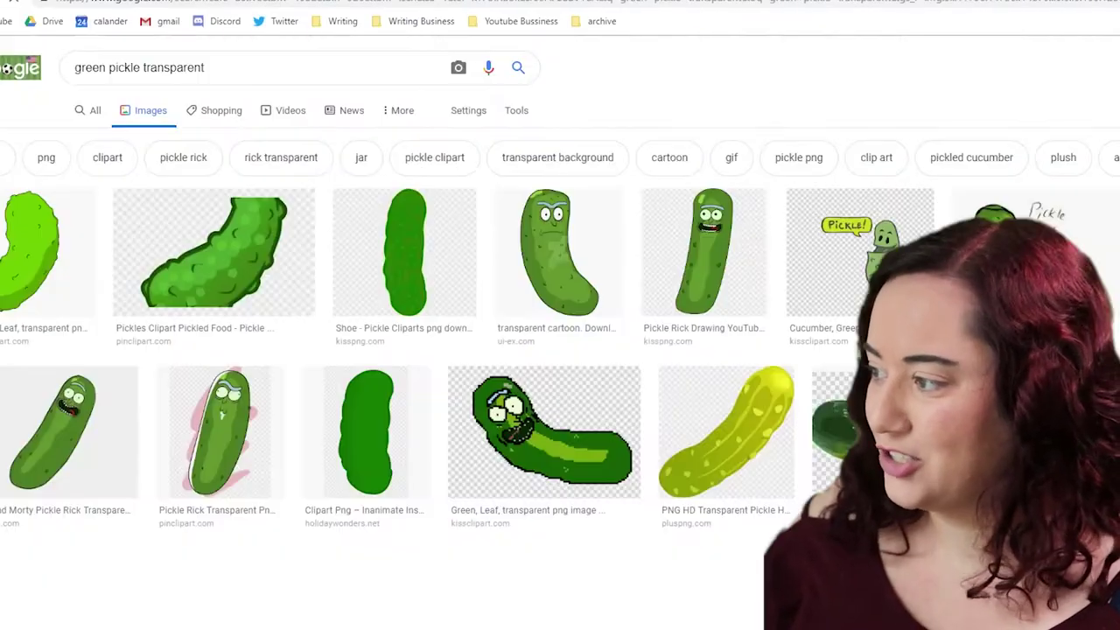
scroll(770, 437, down, 5)
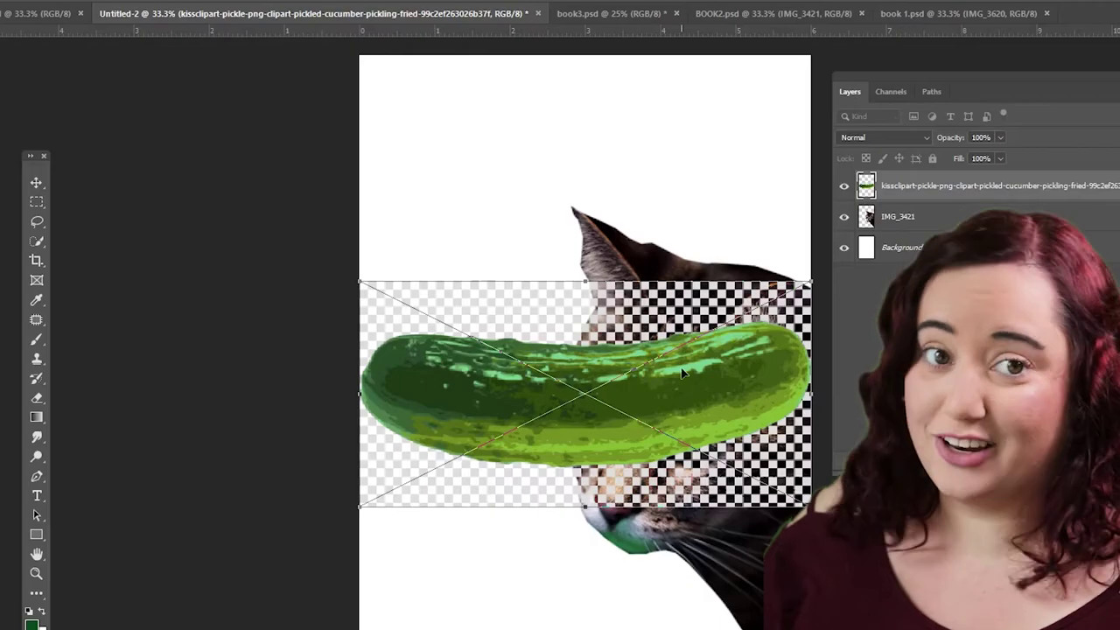
drag(683, 371, 648, 424)
drag(831, 305, 1119, 50)
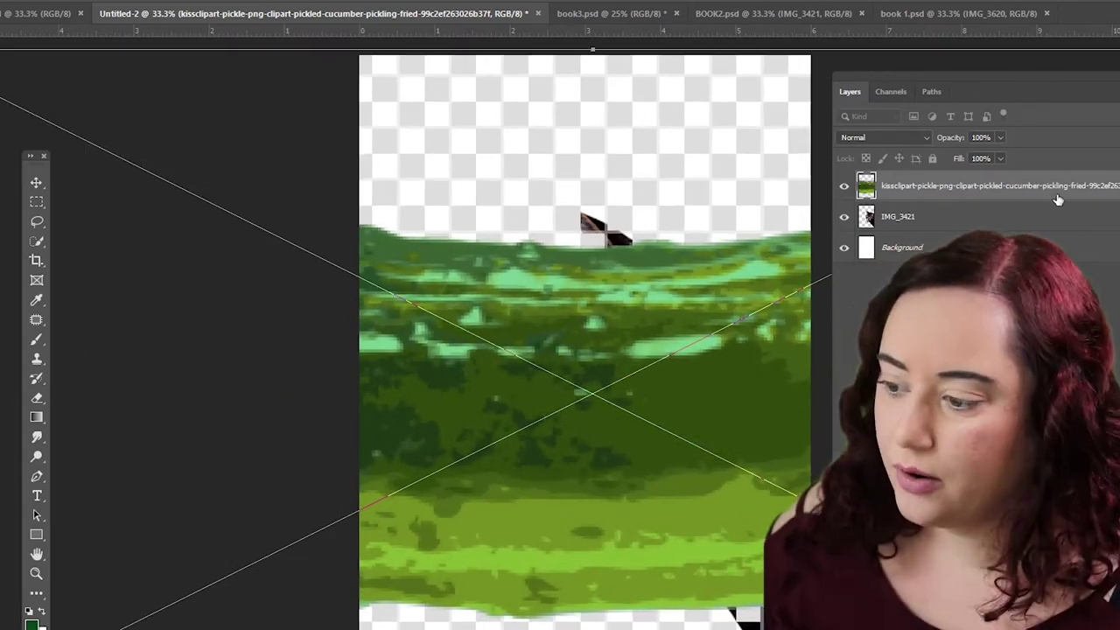
Resize the pickles and settle them along the bottom of the cover
drag(654, 434, 383, 352)
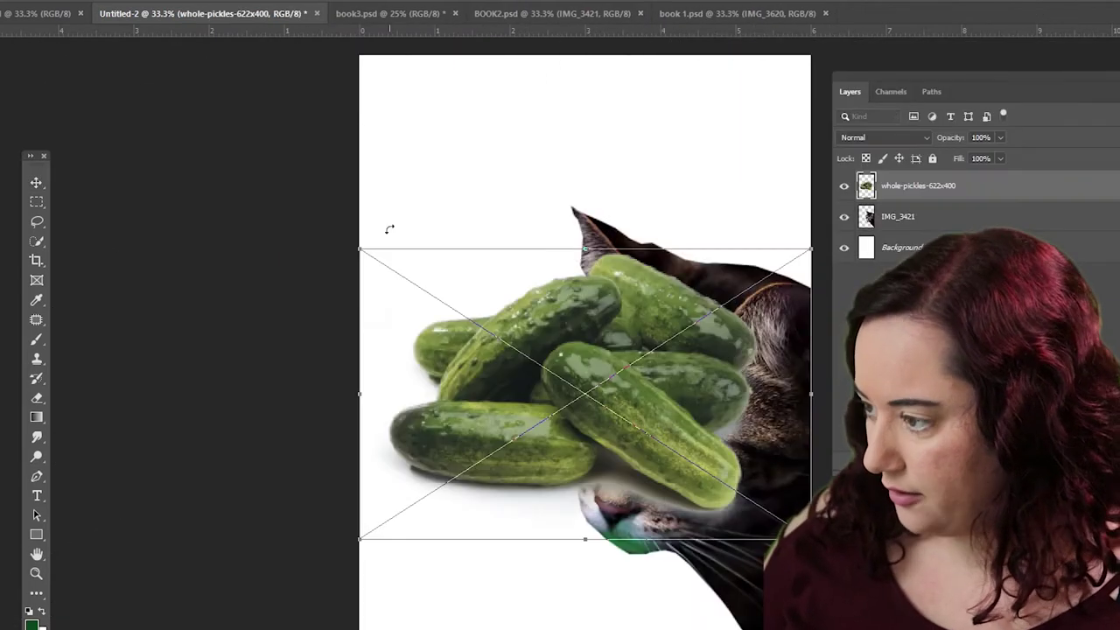
drag(360, 249, 344, 464)
drag(390, 500, 367, 378)
drag(553, 588, 532, 603)
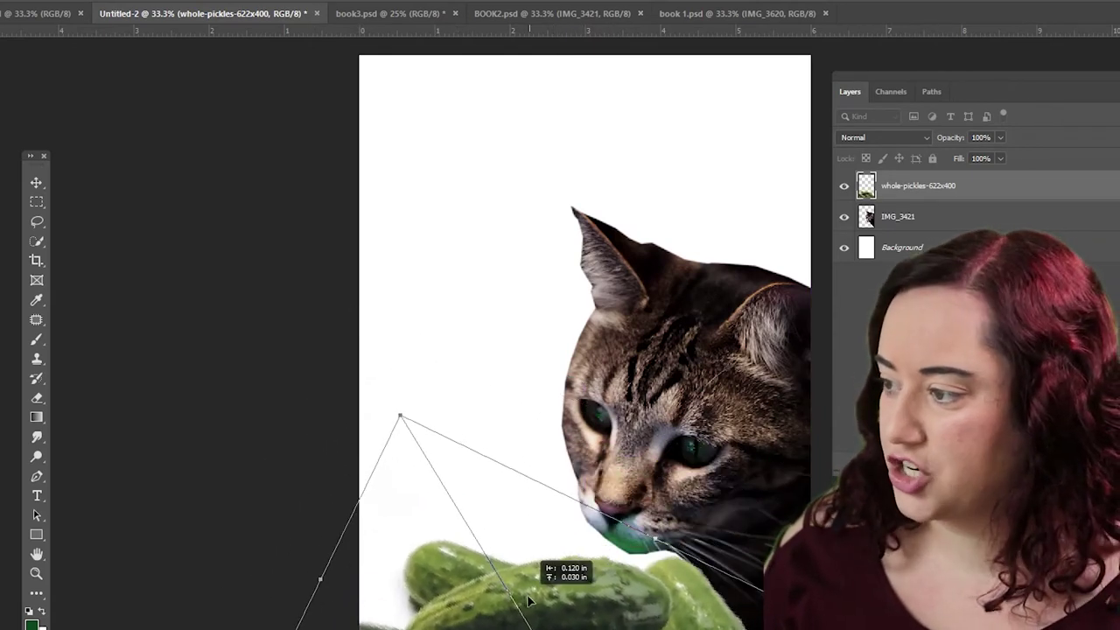
Rotate the tabby slightly toward the right edge, zoom out, and discard the valley painting
key(Return)
click(648, 229)
drag(451, 198, 417, 213)
drag(700, 298, 737, 302)
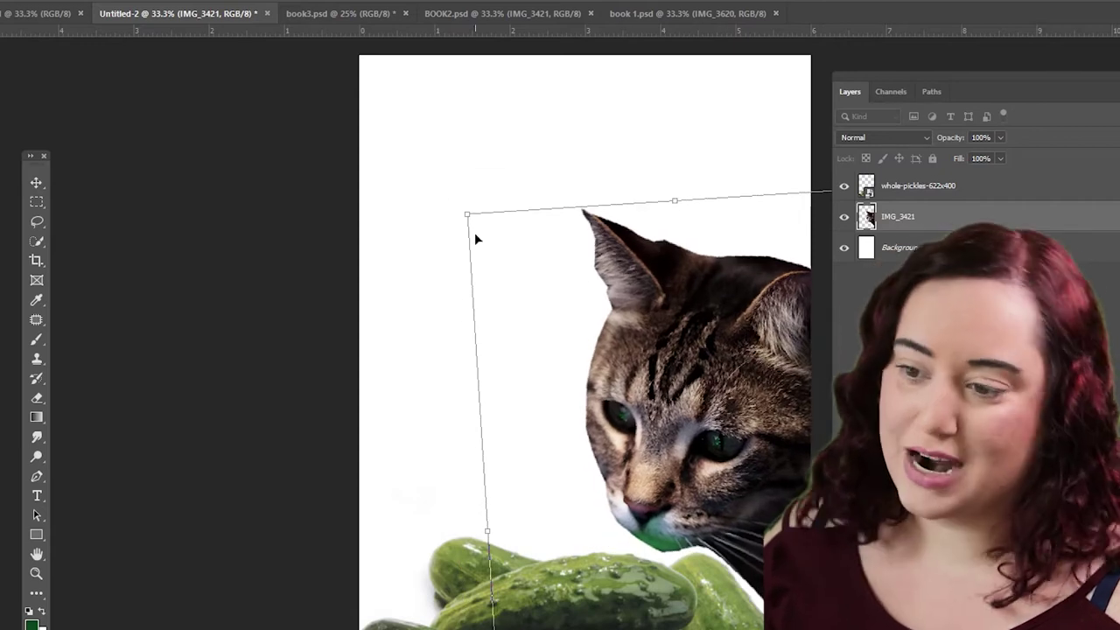
click(475, 237)
key(ctrl+minus)
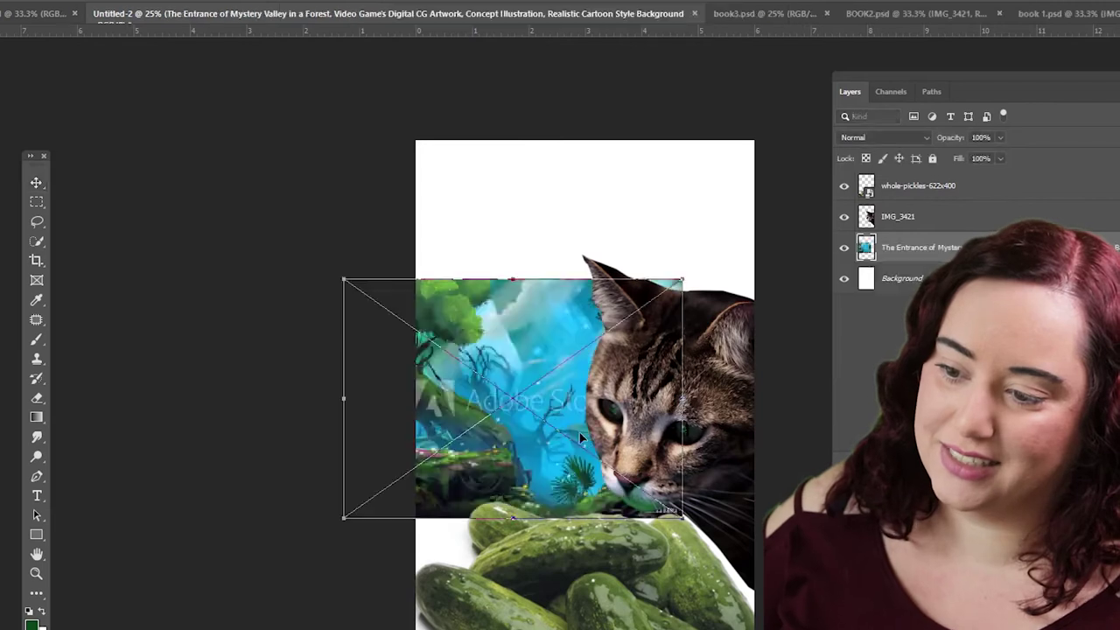
key(Escape)
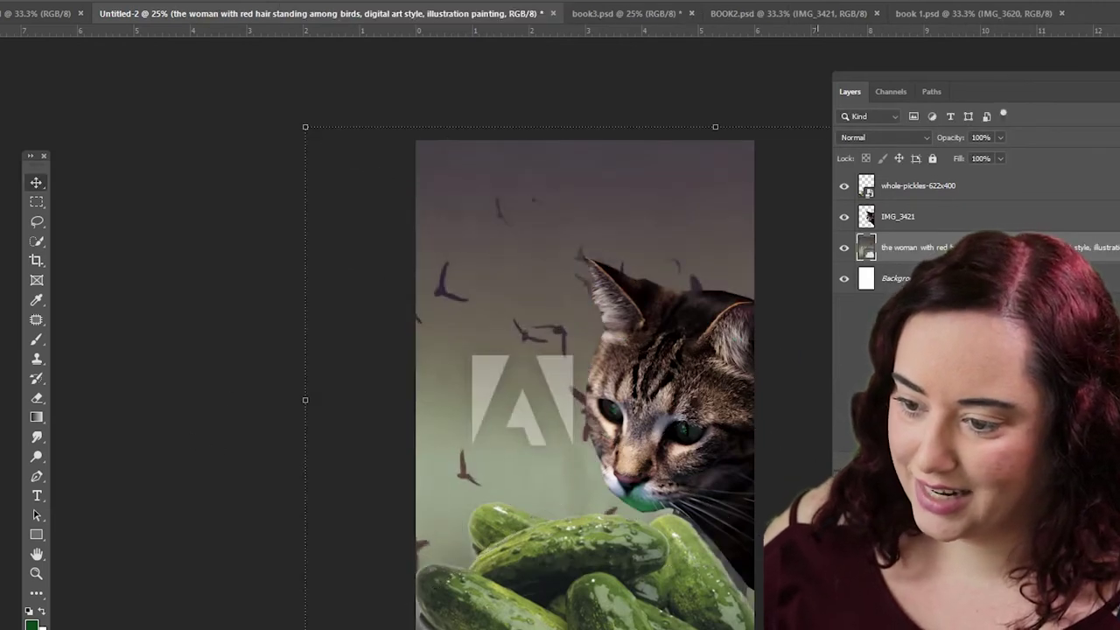
Place the forest path painting behind the cat and move it down slightly
drag(380, 87, 195, 232)
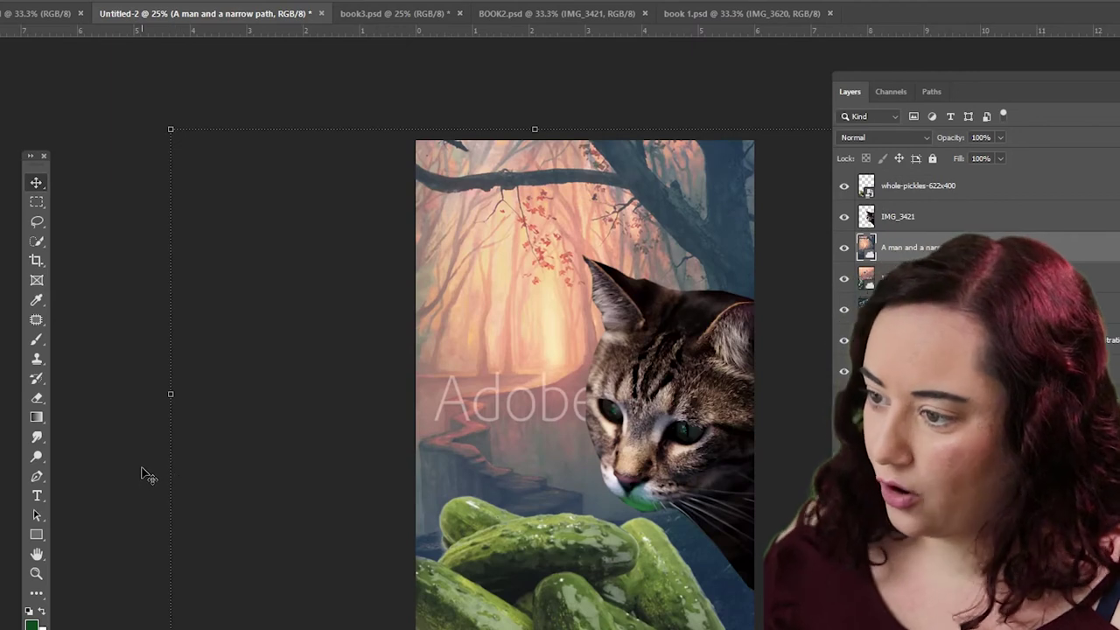
key(Return)
click(927, 402)
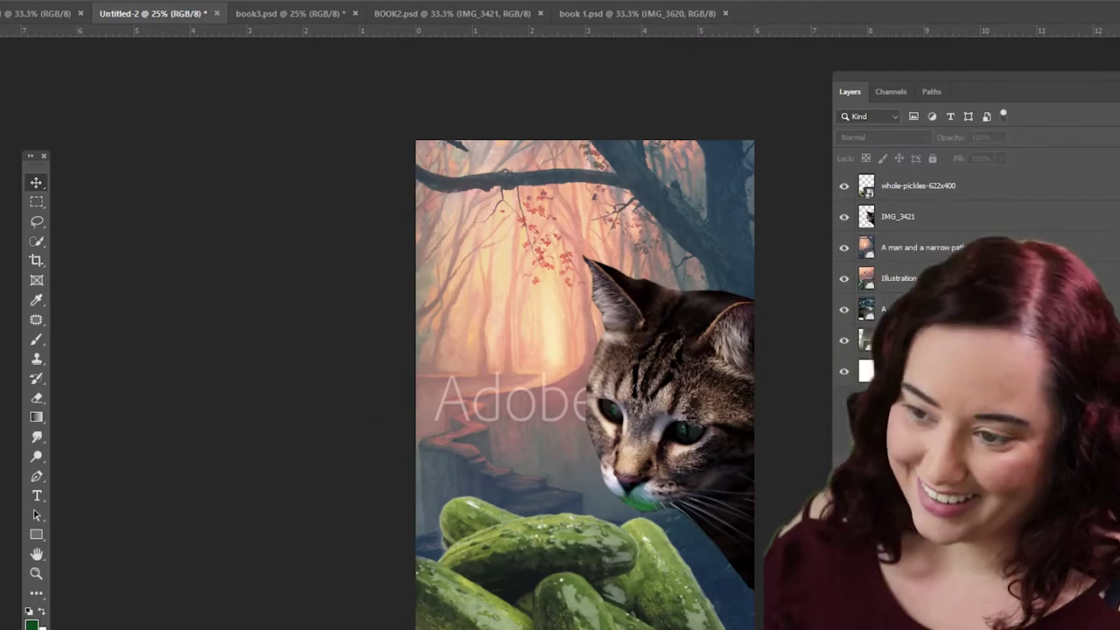
click(896, 278)
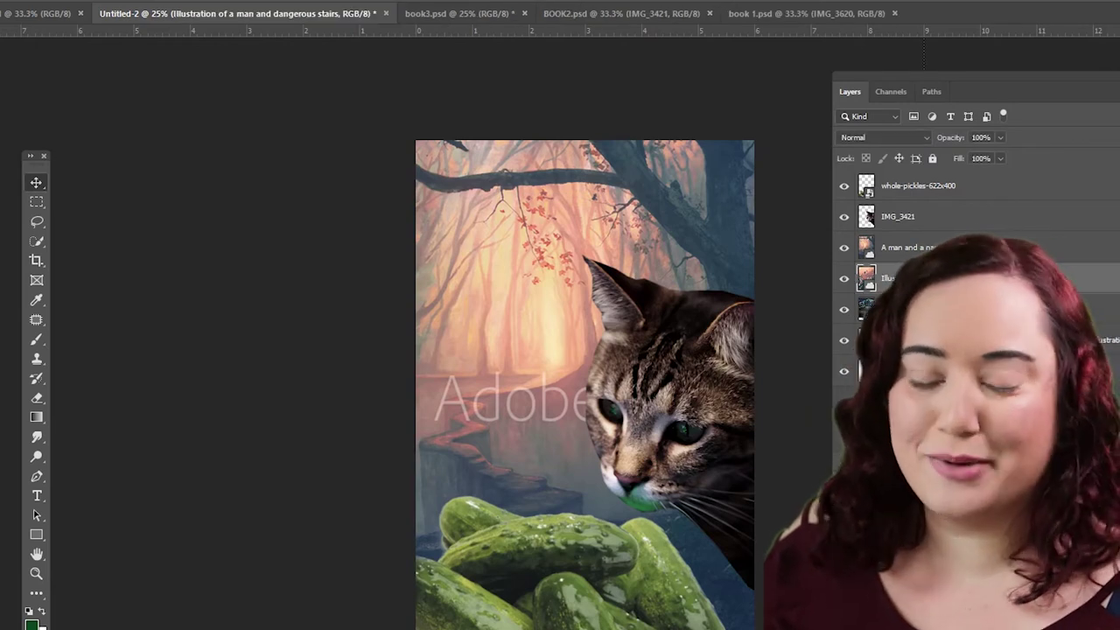
click(866, 250)
drag(475, 224, 474, 247)
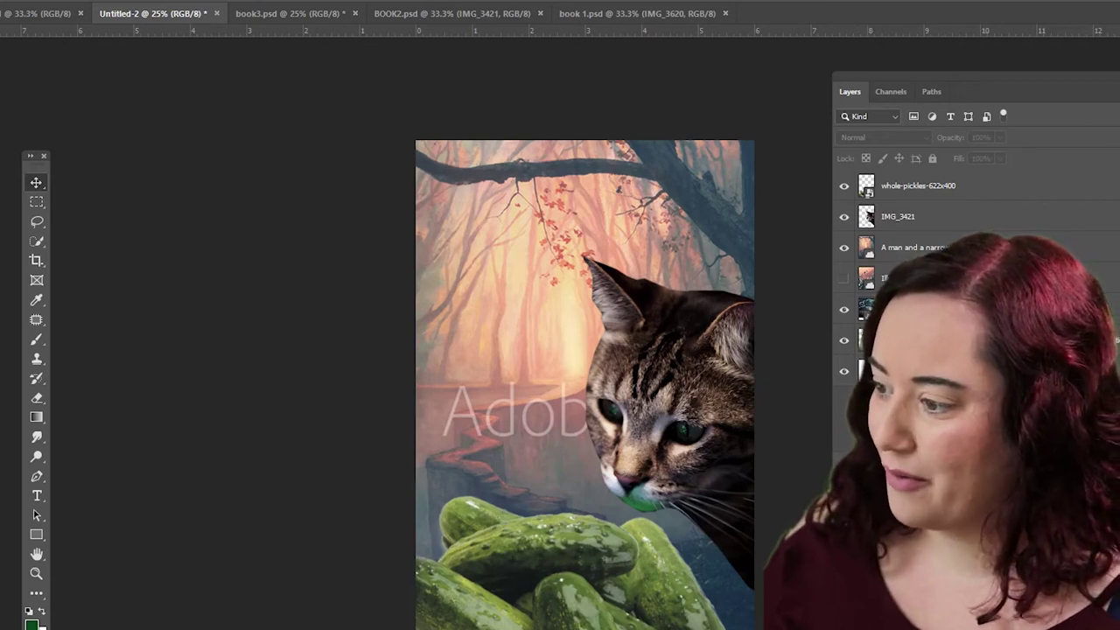
Tilt and nudge the forest painting into its final position
click(308, 443)
mouse_move(307, 443)
mouse_down()
mouse_move(292, 443)
mouse_move(452, 594)
mouse_move(300, 607)
mouse_up()
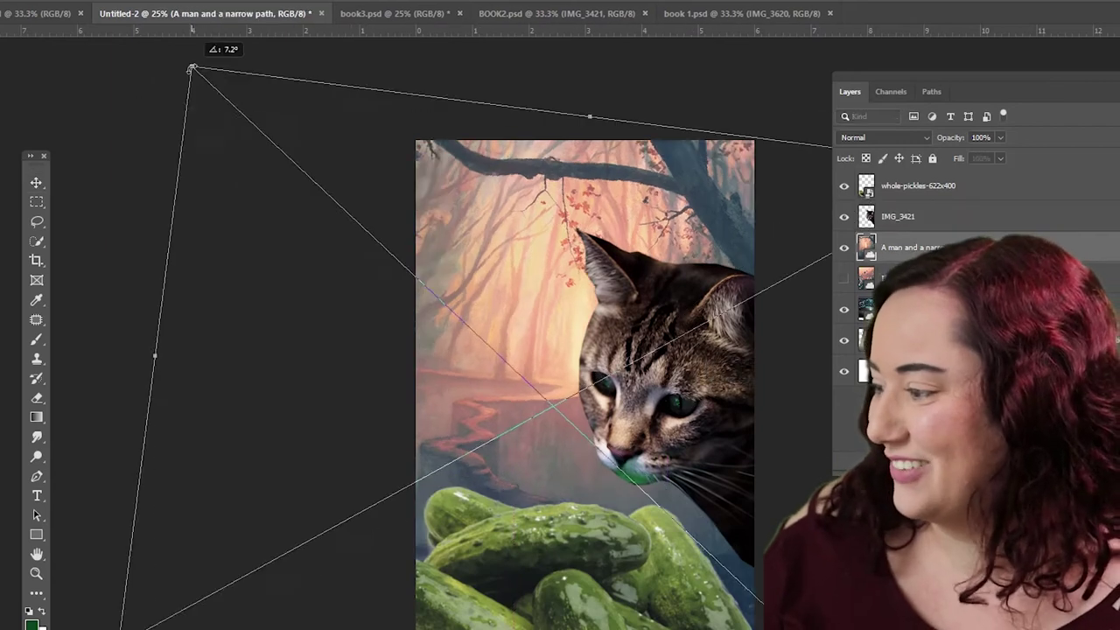
drag(188, 70, 201, 53)
drag(393, 327, 388, 313)
key(Return)
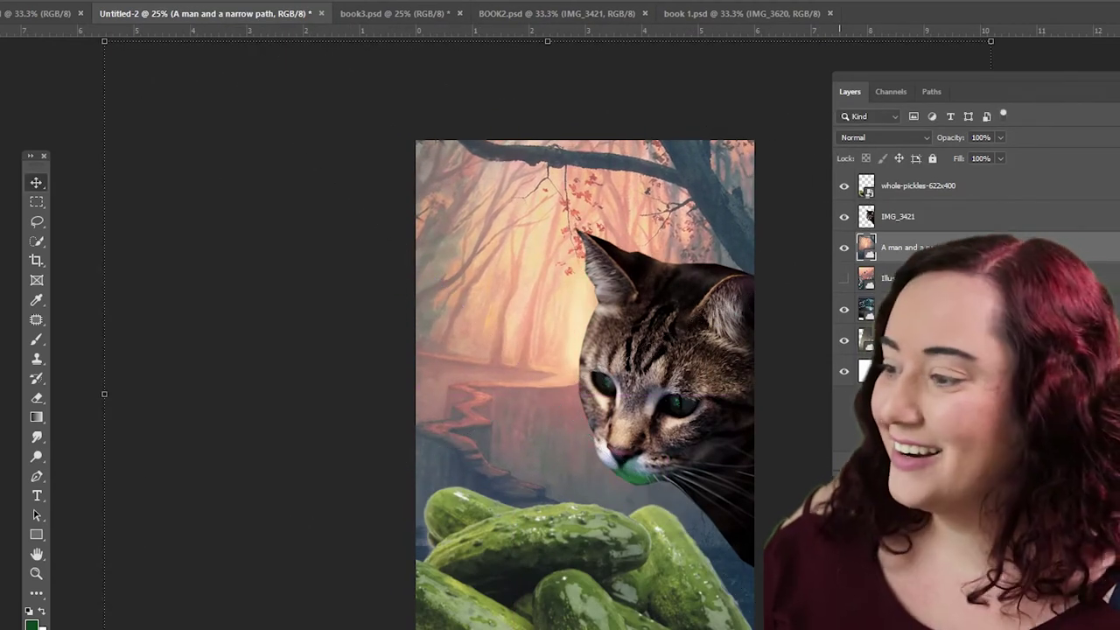
Revert the painting to its earlier tilt and move the cat slightly upward
click(195, 275)
click(438, 412)
key(ctrl+z)
drag(610, 318, 605, 298)
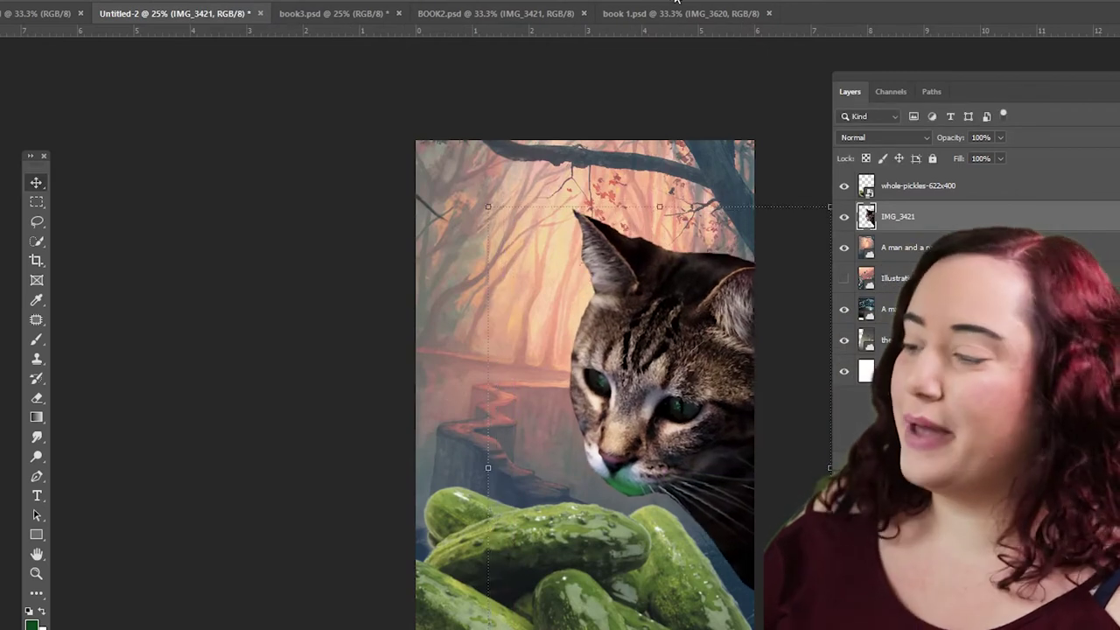
Add a vertical guide, nudge the pickles, and start a title text layer
drag(573, 32, 586, 126)
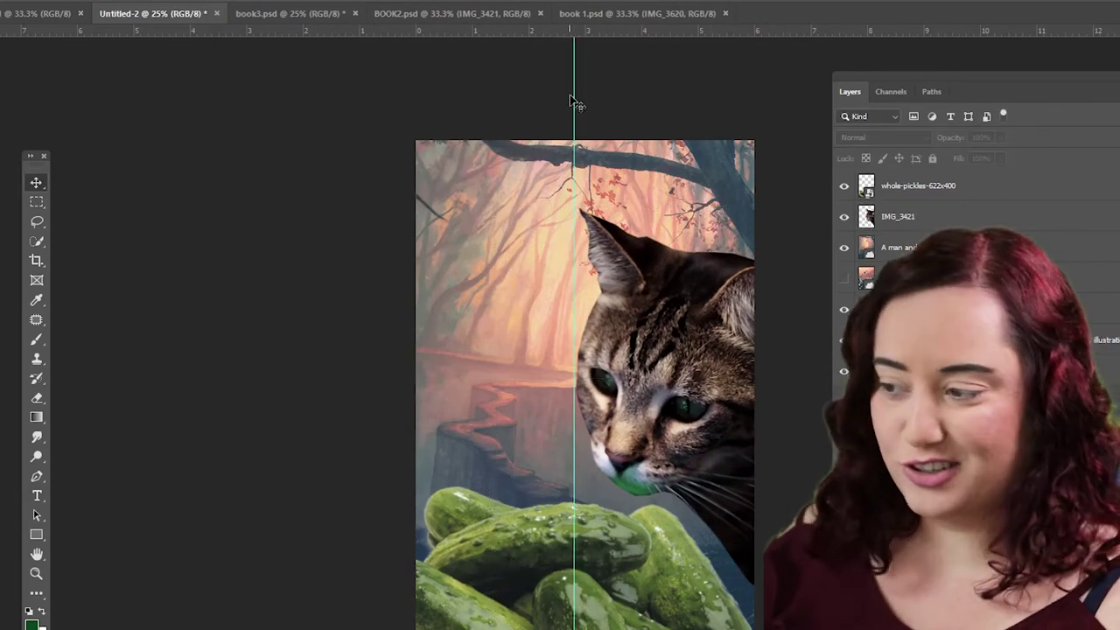
drag(595, 573, 601, 577)
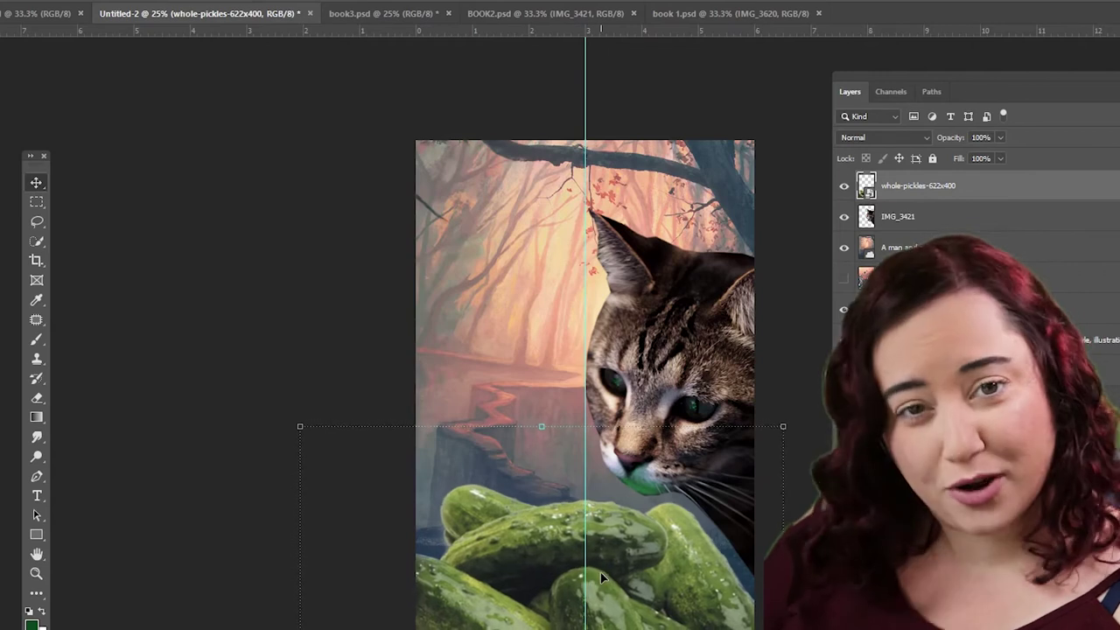
drag(585, 105, 273, 262)
key(t)
click(326, 257)
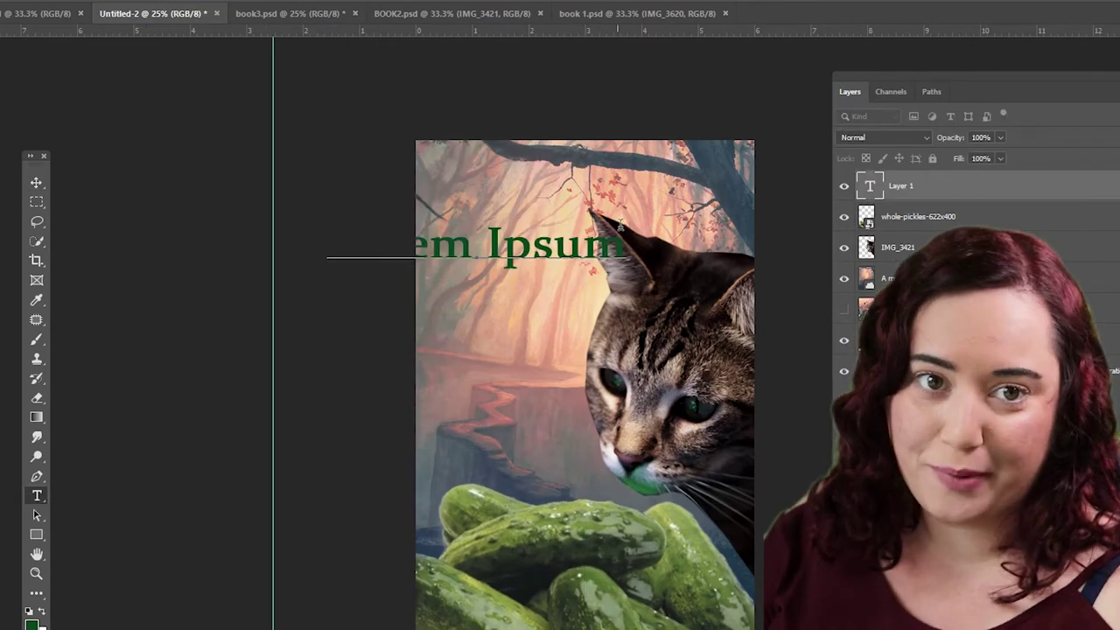
Create a wide text box titled 'CUTTUNG' / 'CUCUMBERS', then apply the new font and centring
drag(329, 227, 822, 267)
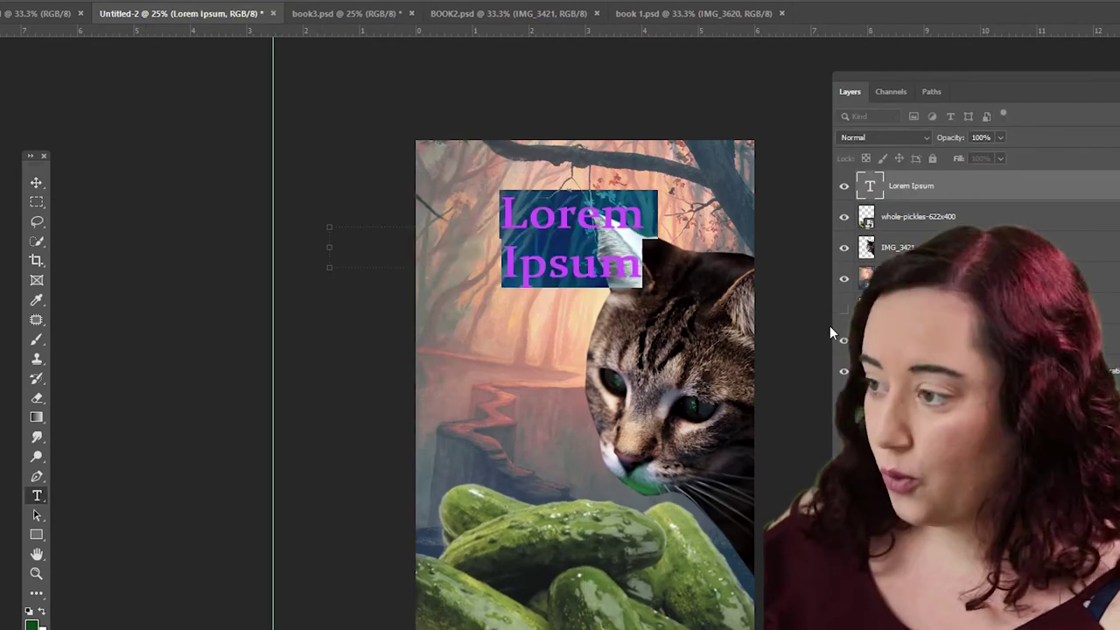
text(CUT)
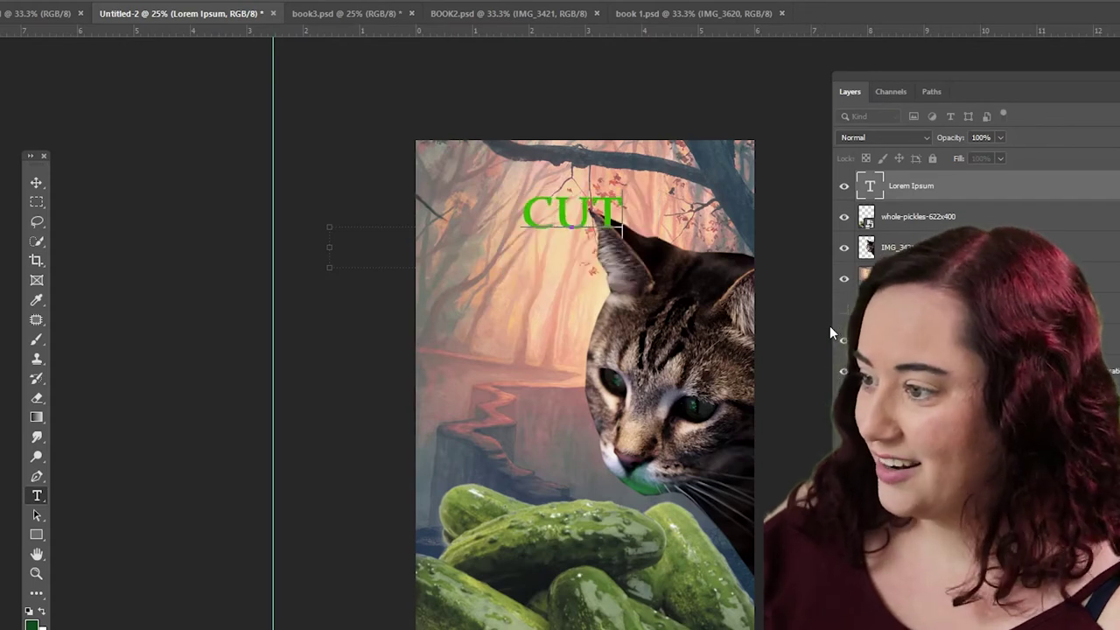
text(TUNG)
key(Return)
text(CU)
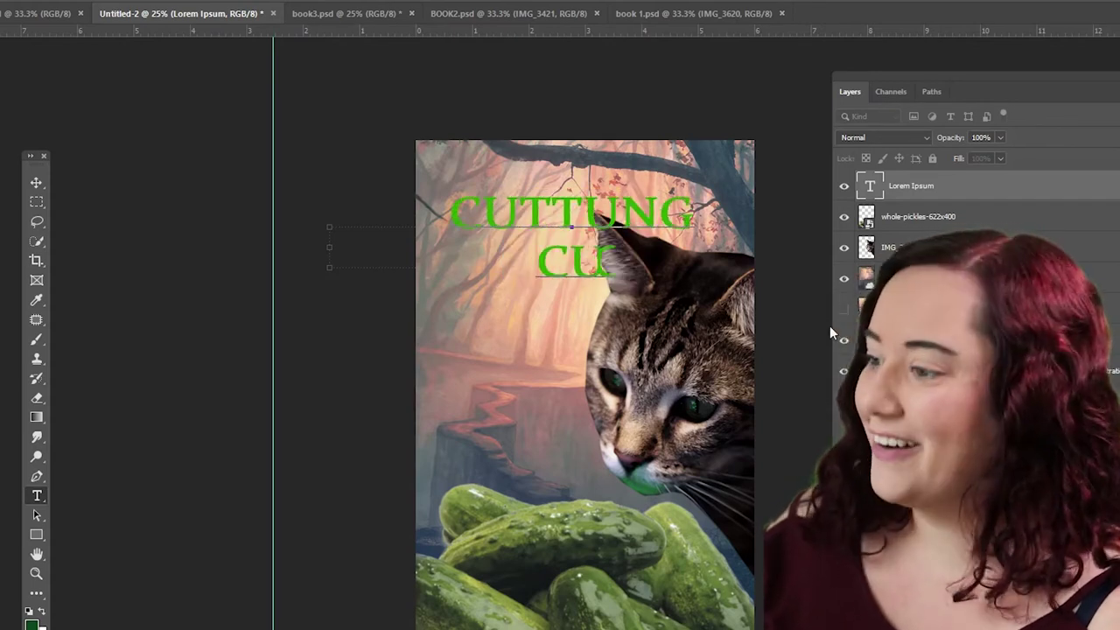
text(CUMBERS)
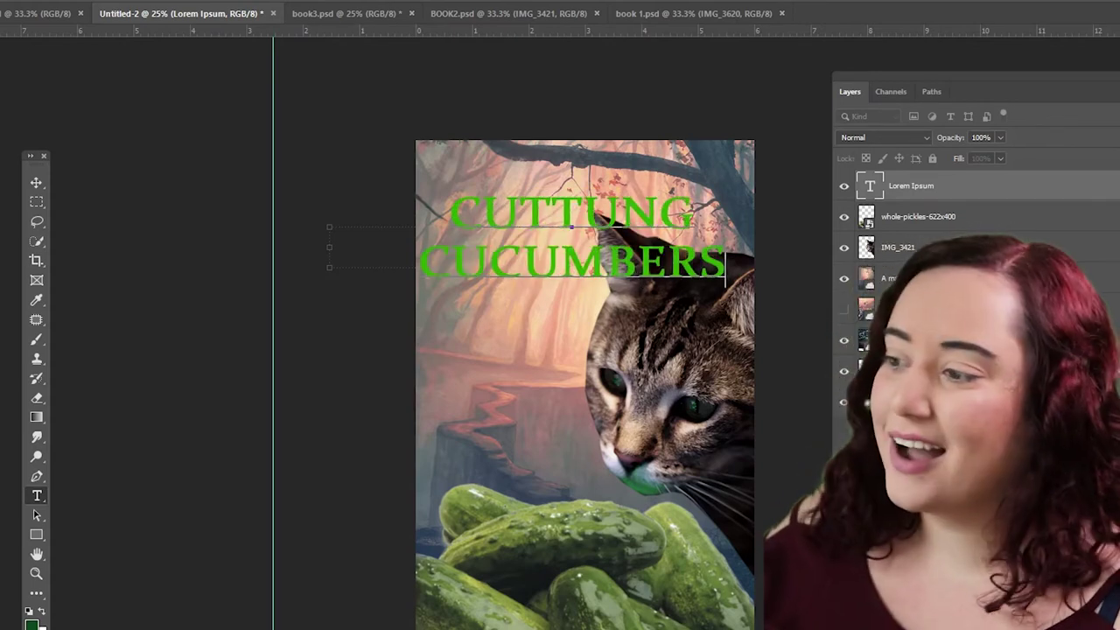
key(ctrl+a)
key(Down)
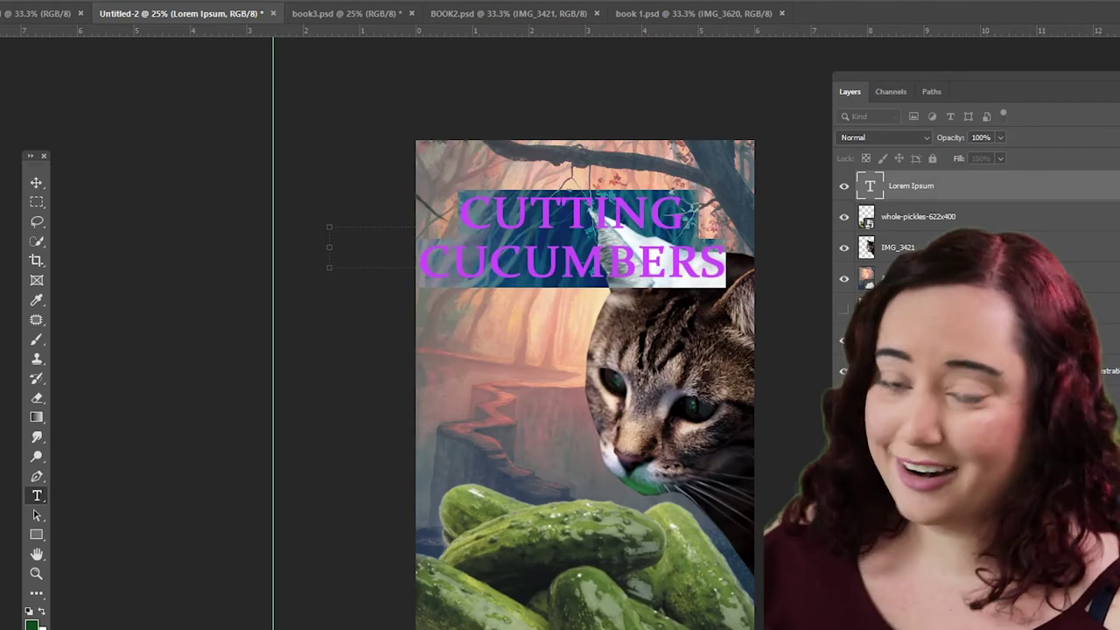
key(Down)
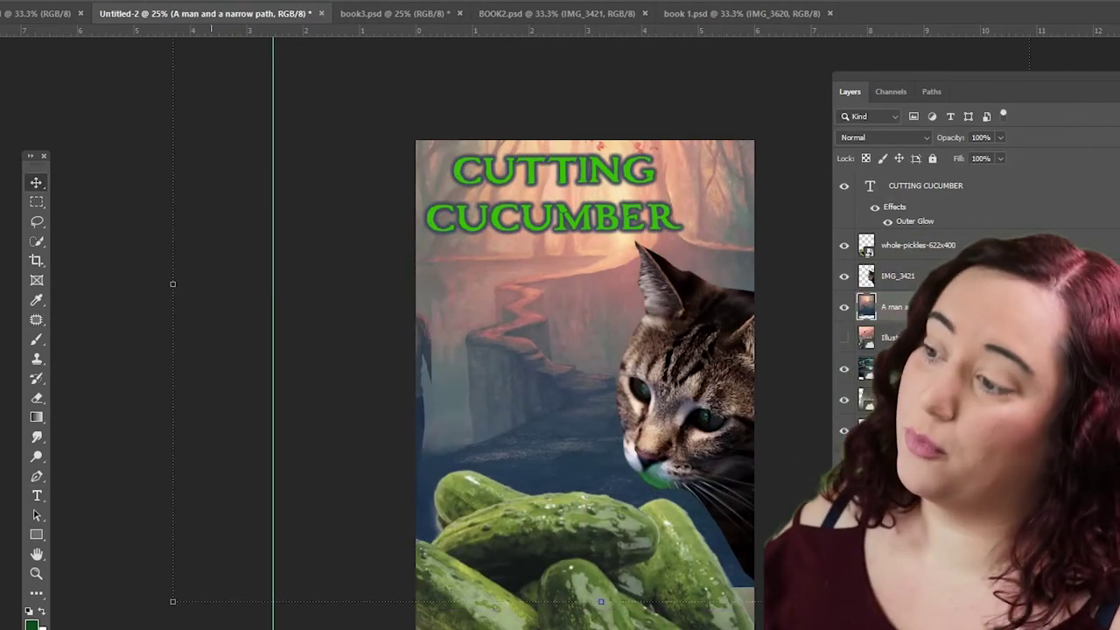
key(j)
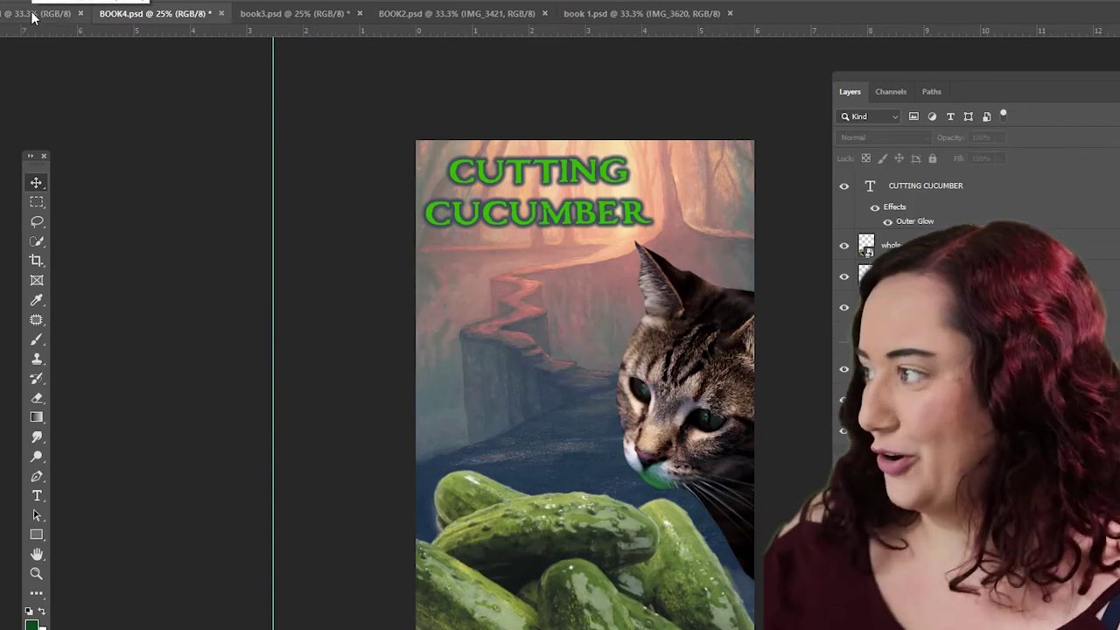
Switch to the blank new cover document
click(32, 14)
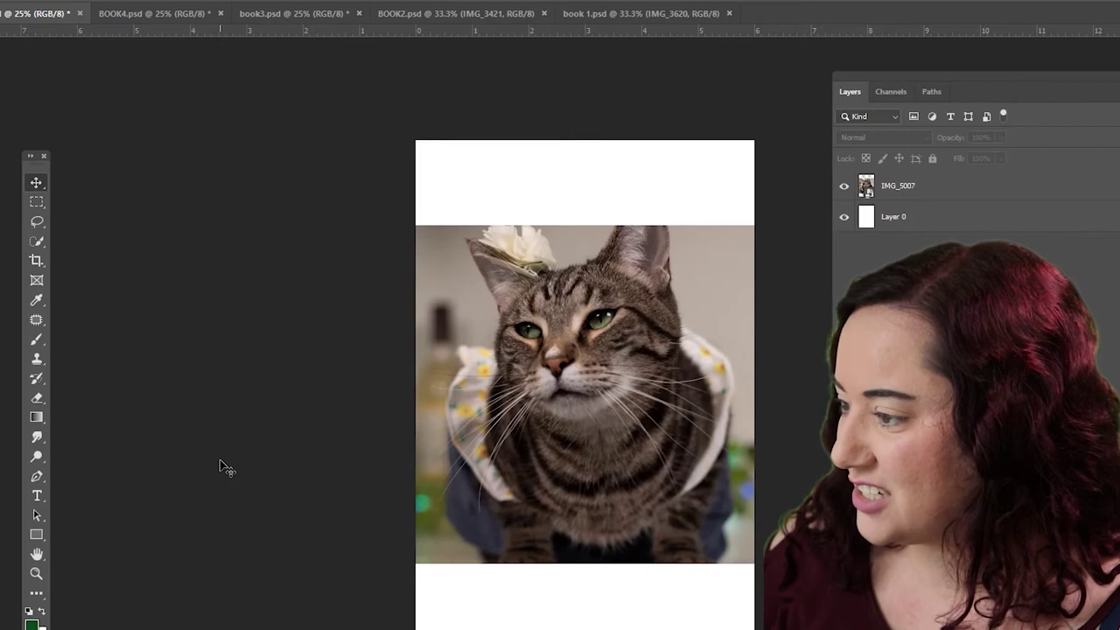
Zoom in and trace a closed Pen path around the flower-wearing tabby
key(ctrl+plus)
key(p)
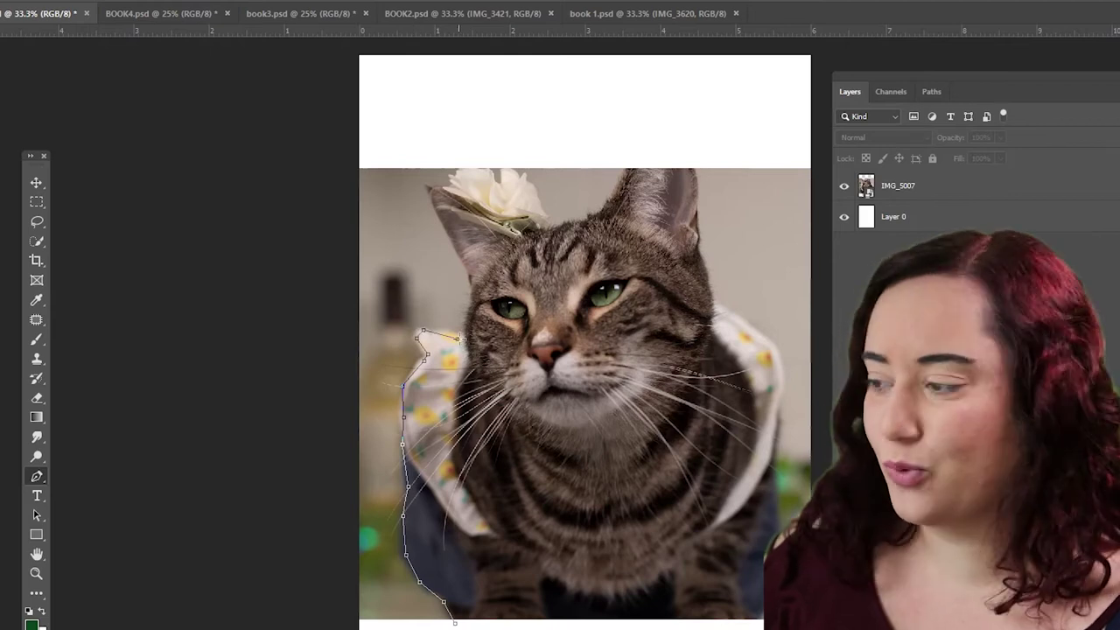
click(429, 188)
click(461, 168)
click(498, 173)
click(528, 179)
click(548, 215)
click(604, 211)
click(630, 165)
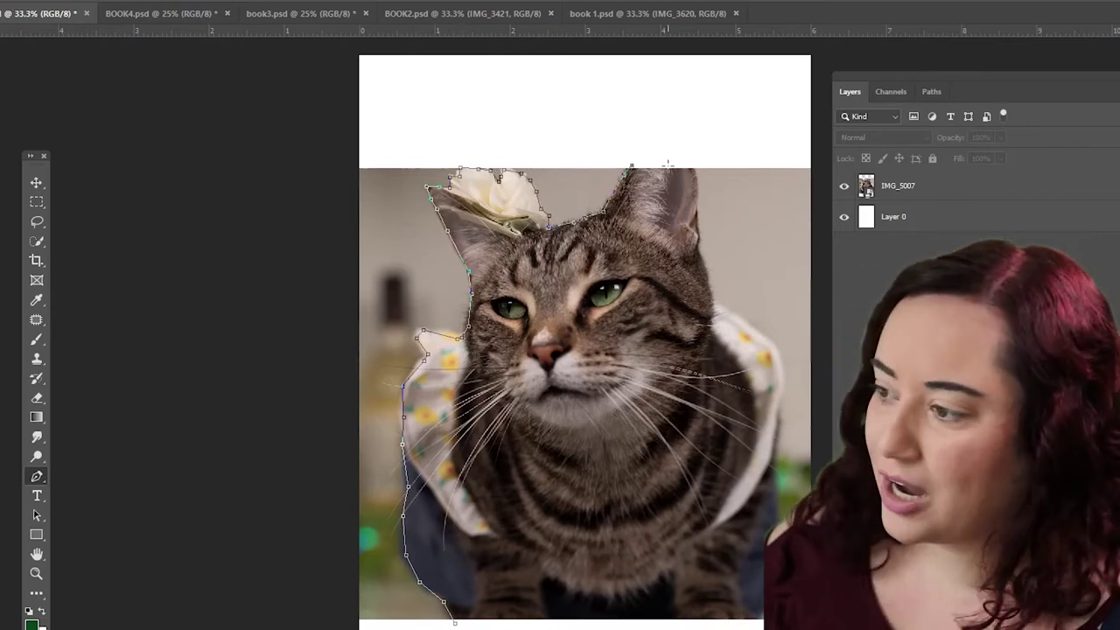
click(707, 276)
click(717, 305)
click(746, 322)
click(774, 343)
click(780, 371)
click(779, 411)
click(773, 449)
click(782, 532)
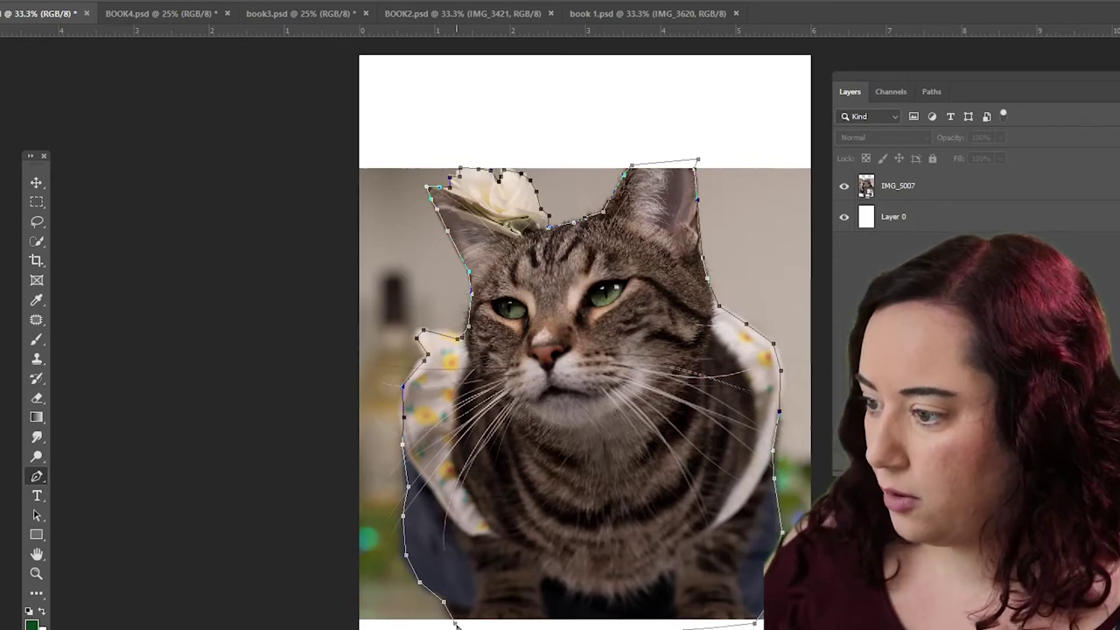
click(457, 625)
Turn the path into a selection, delete the background, and shrink the cutout cat
key(ctrl+Return)
right_click(930, 181)
key(Escape)
key(ctrl+shift+i)
key(Delete)
key(ctrl+t)
drag(784, 162, 721, 237)
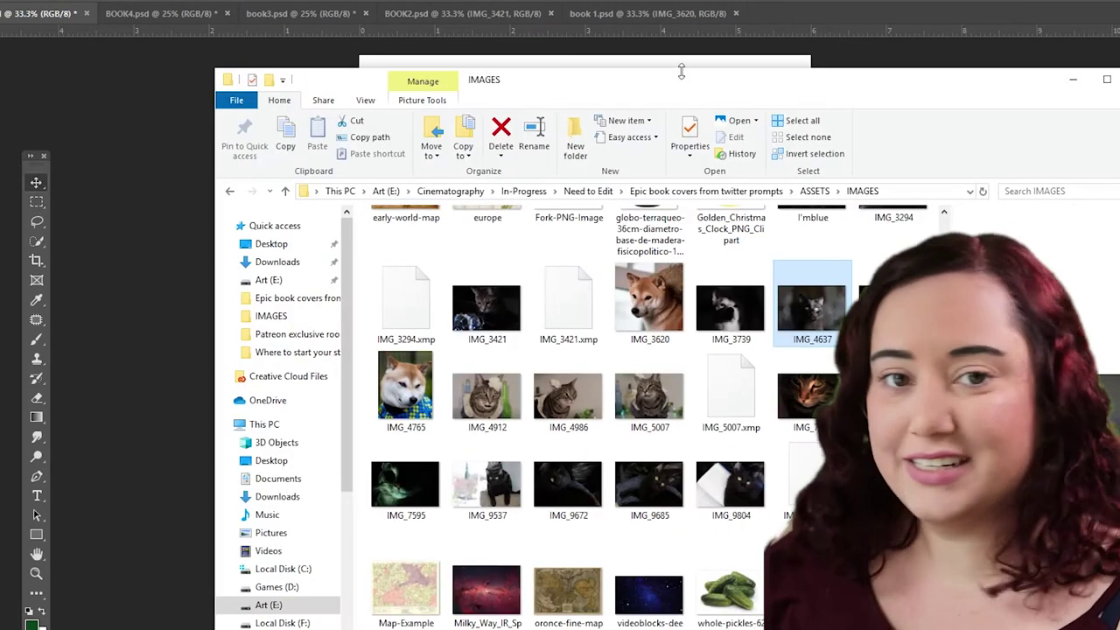
drag(719, 89, 639, 138)
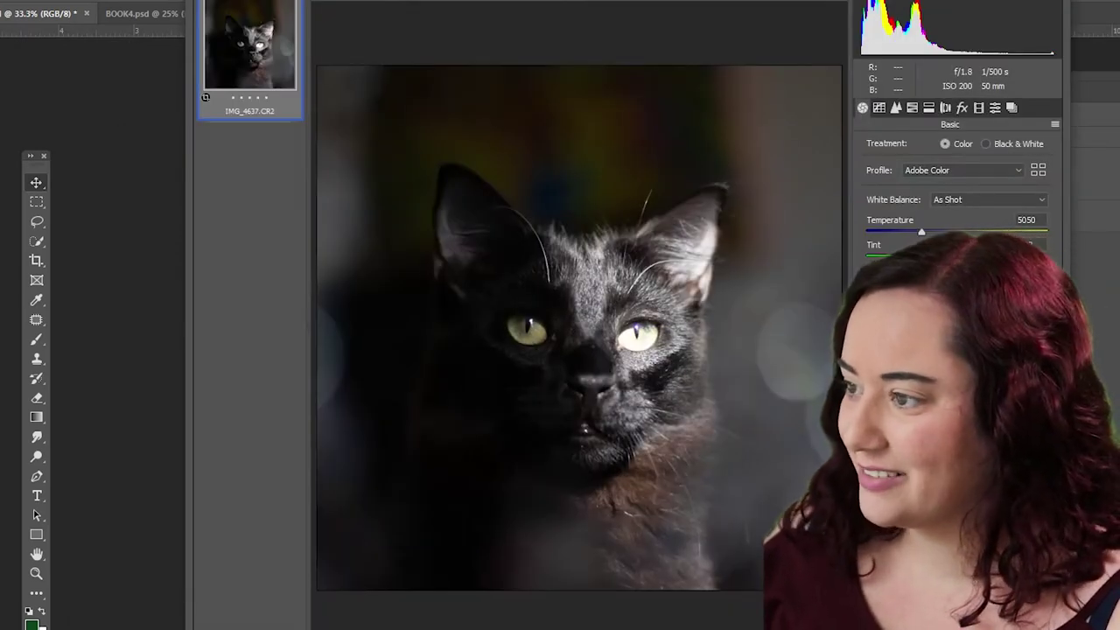
Place the black cat photo IMG_4637 and move it slightly upward
key(Return)
drag(674, 395, 680, 361)
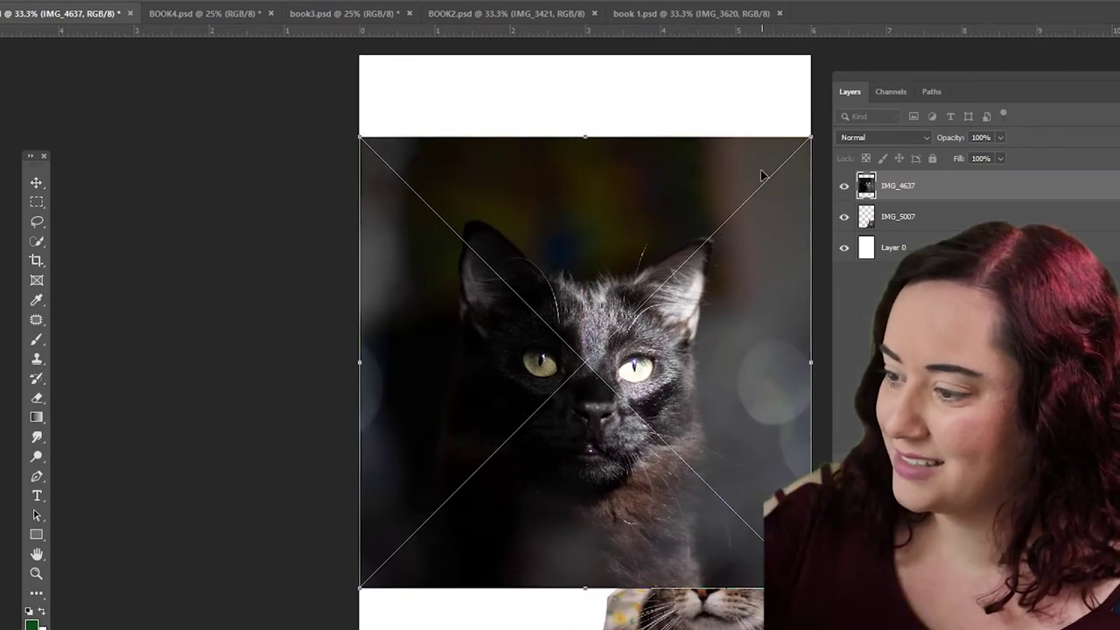
key(Return)
click(919, 289)
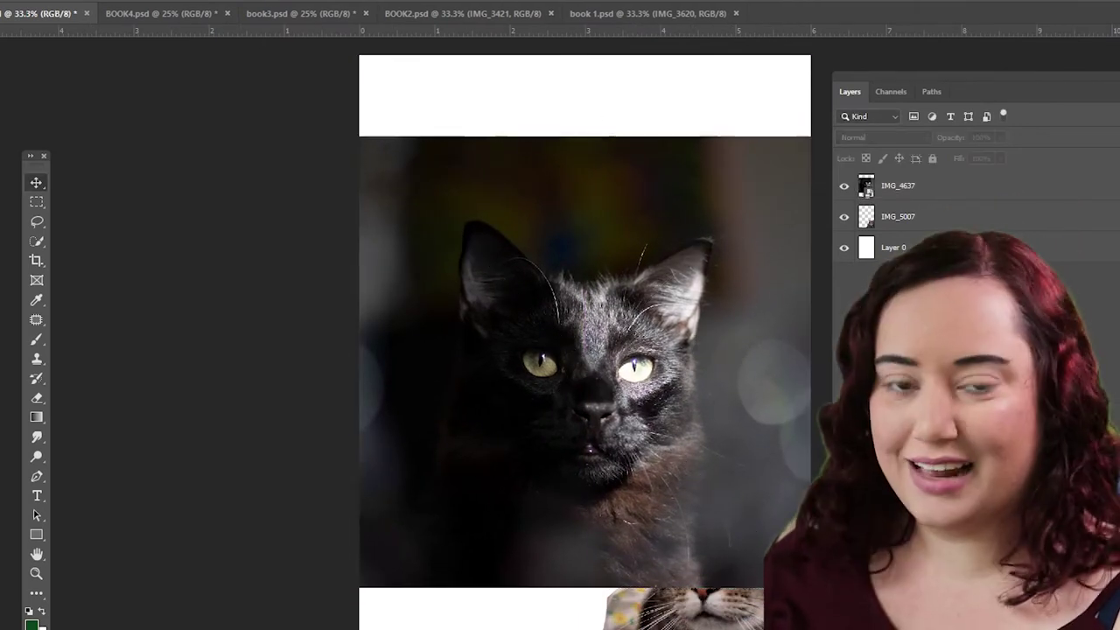
Stack the tabby layer above the black cat and return to the source photo folder
drag(907, 185, 902, 230)
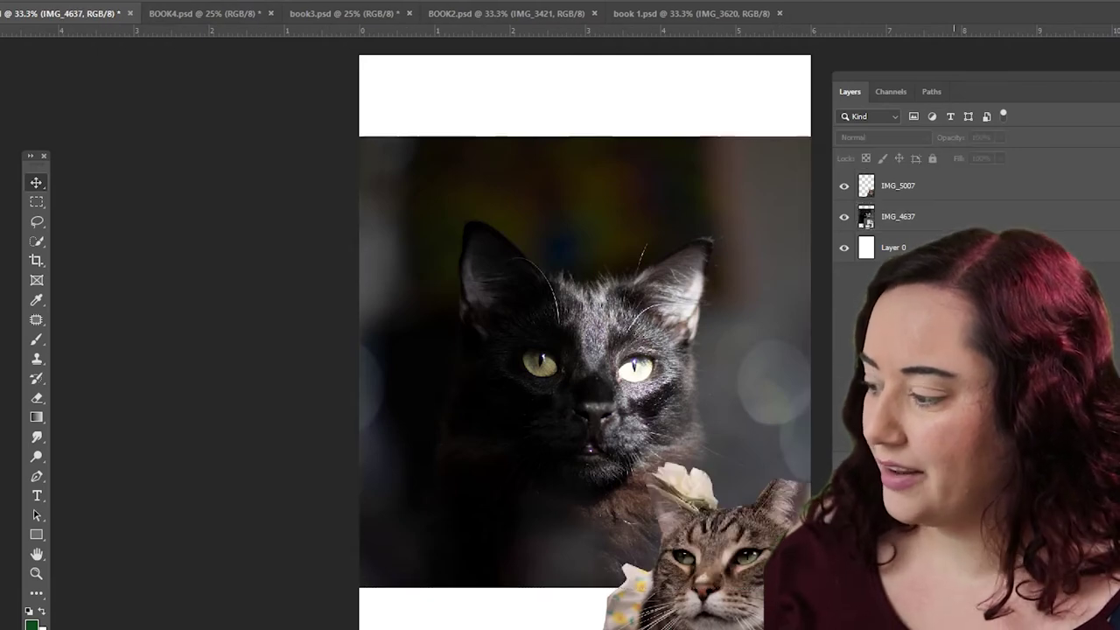
click(901, 185)
click(919, 289)
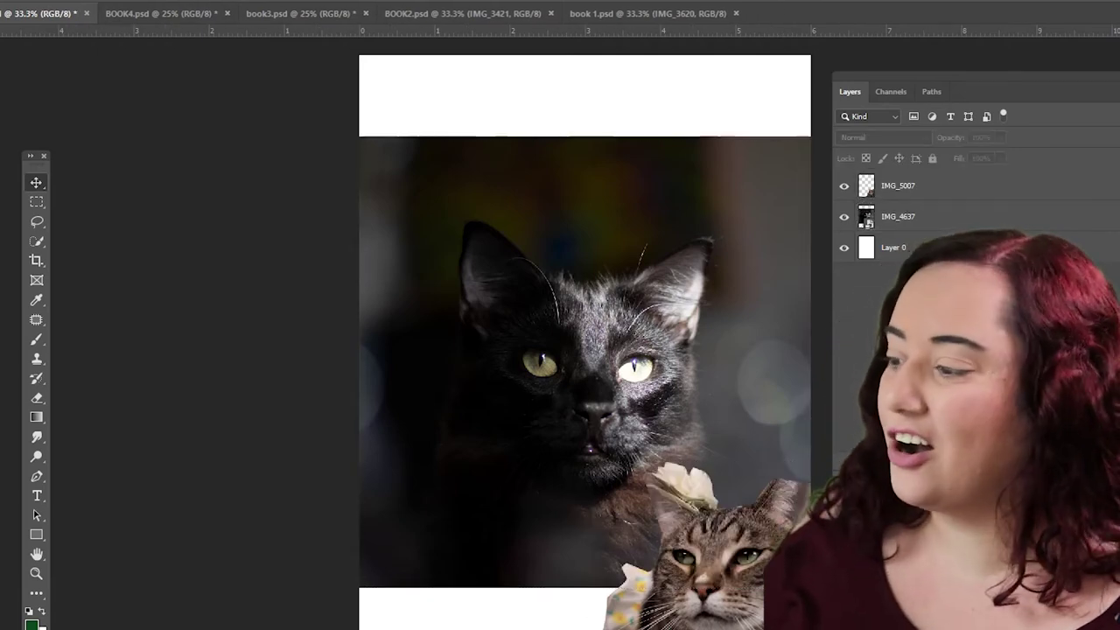
key(alt+Tab)
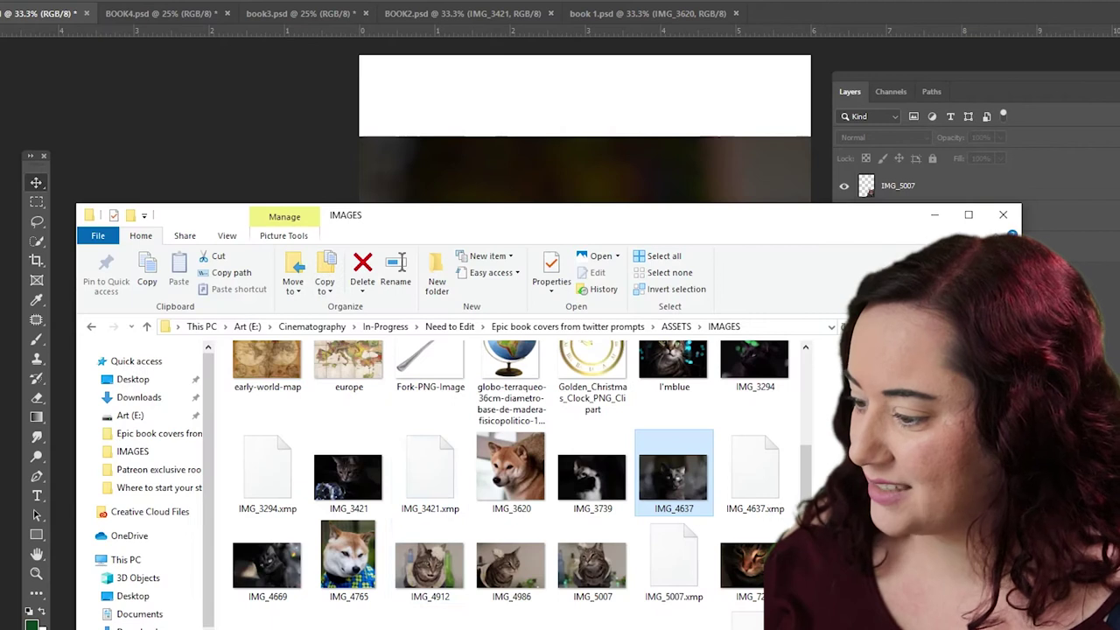
Place IMG_4765 on the cover and cut the shiba's head out of its background
click(511, 472)
drag(348, 560, 656, 353)
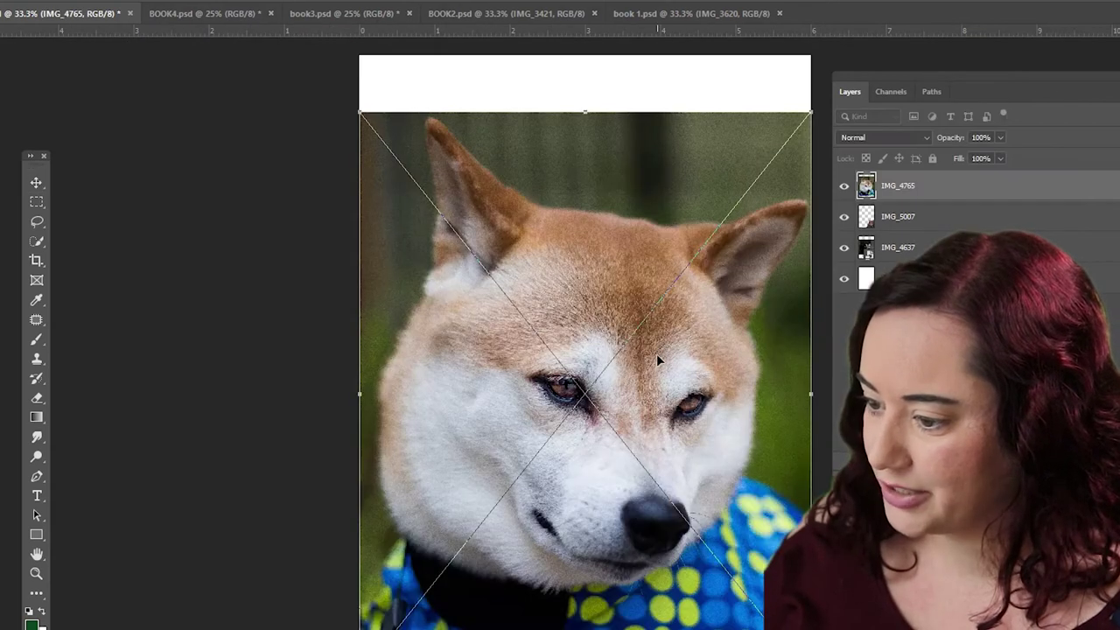
key(Return)
key(p)
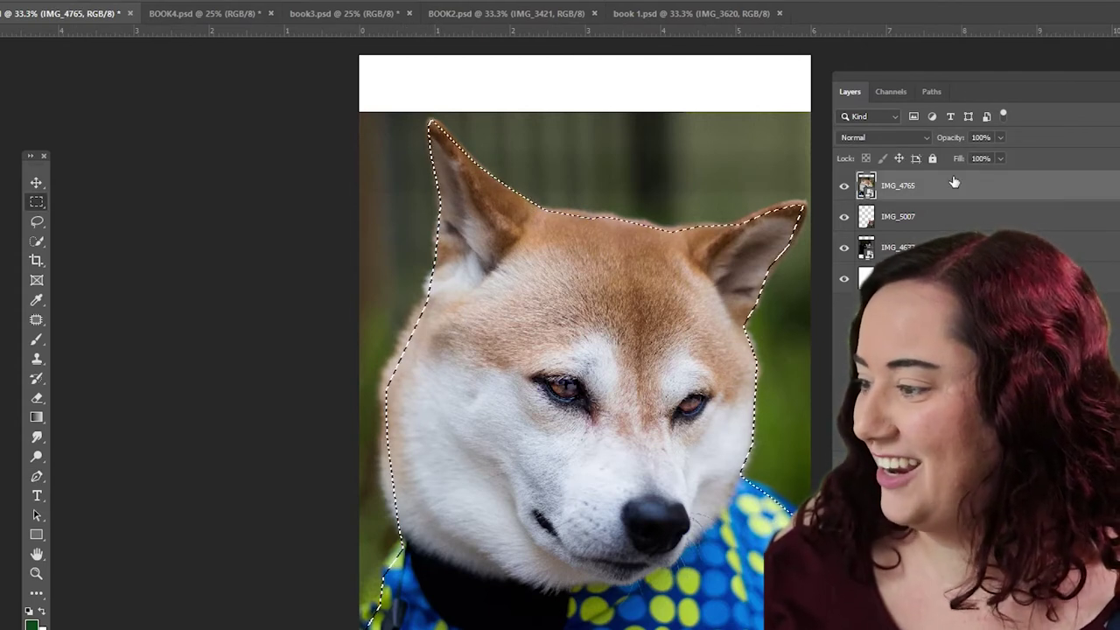
right_click(624, 355)
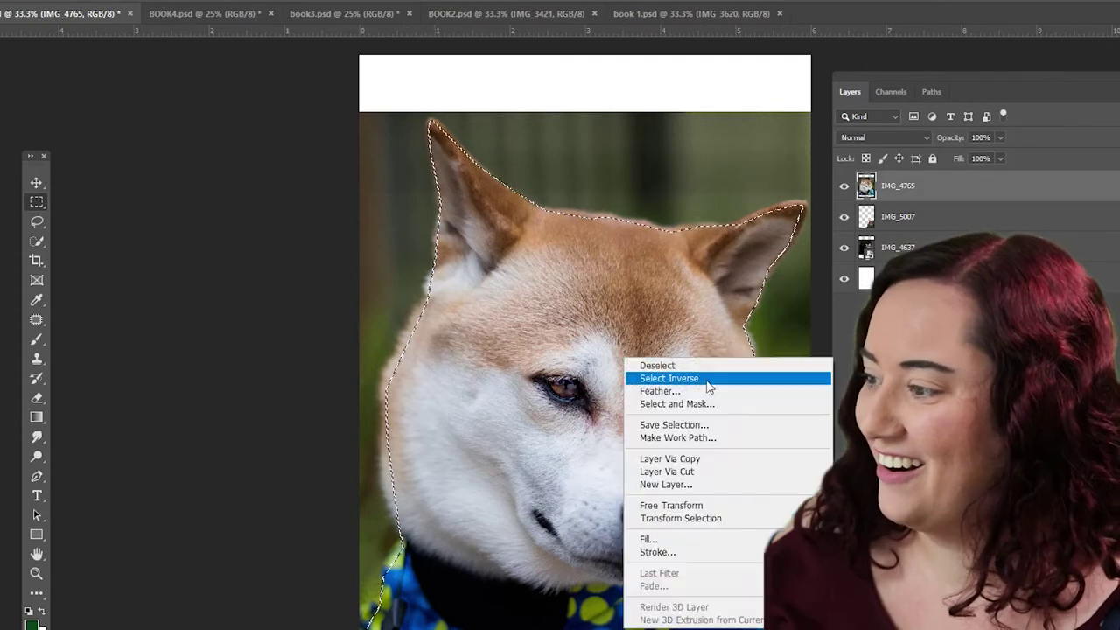
click(691, 379)
key(Delete)
key(ctrl+d)
Shrink the shiba head, move it bottom-right with a slight tilt, and nudge the tabby up
drag(812, 120, 464, 569)
drag(753, 629, 652, 554)
drag(525, 582, 489, 546)
drag(254, 30, 263, 467)
Add a horizontal guide across the lower cover and check the eraser brush settings
mouse_move(697, 563)
mouse_down()
mouse_move(697, 593)
mouse_move(698, 562)
mouse_up()
key(e)
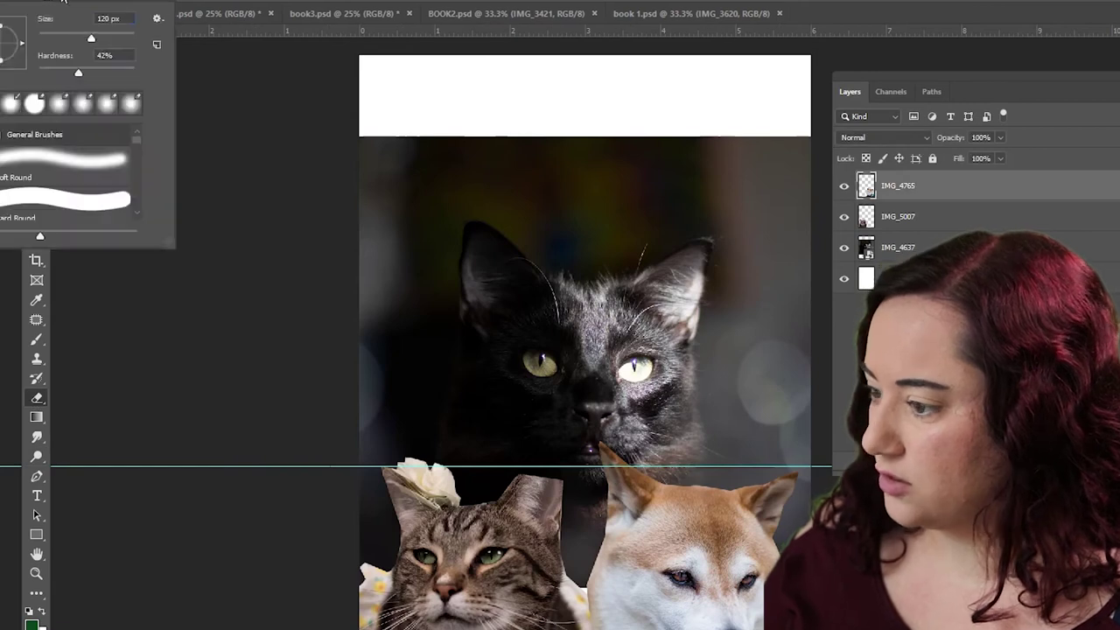
right_click(133, 104)
click(623, 425)
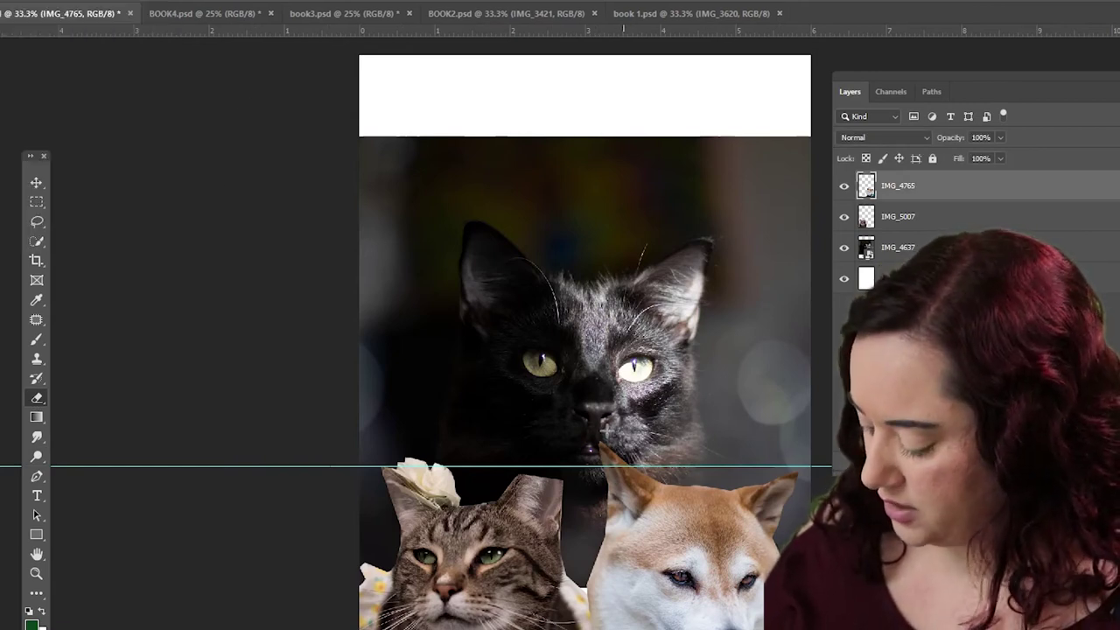
Enlarge and tilt the shiba head, slide the tabby slightly left, and remove the guide
key(v)
key(ctrl+t)
drag(575, 450, 591, 457)
key(Return)
drag(522, 560, 503, 560)
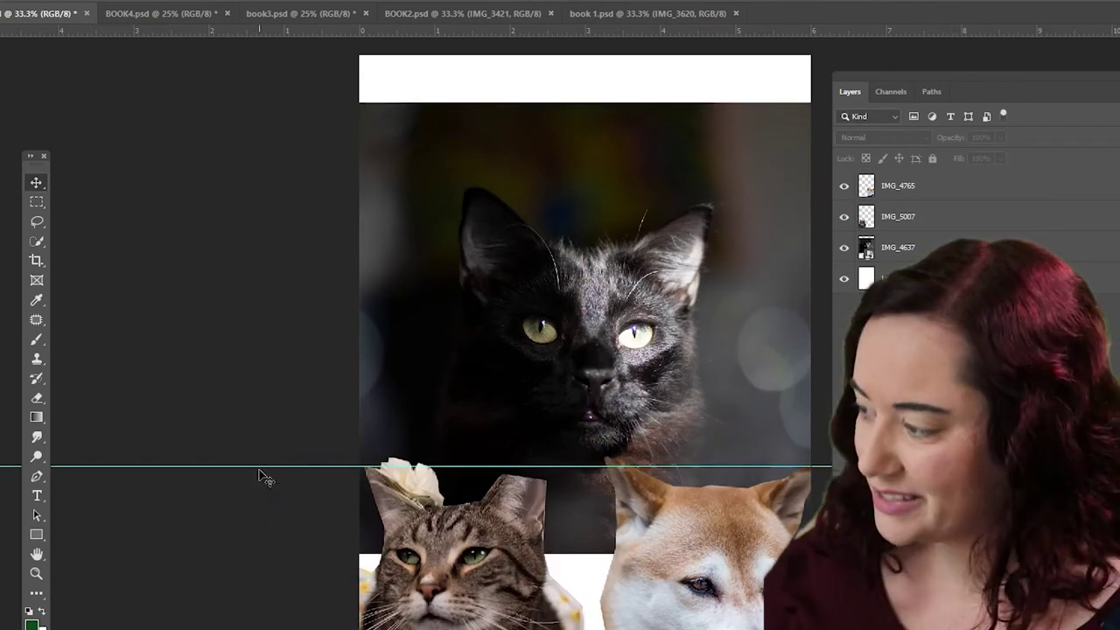
drag(260, 468, 259, 463)
key(Escape)
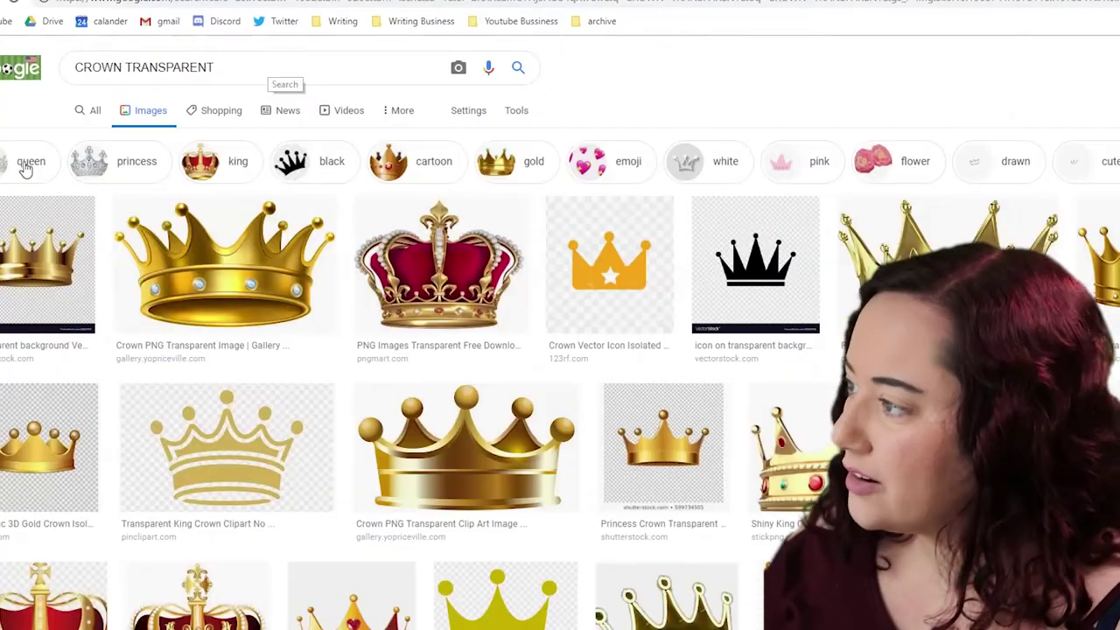
Replace the crown search with 'space crown' and browse the image results
click(26, 163)
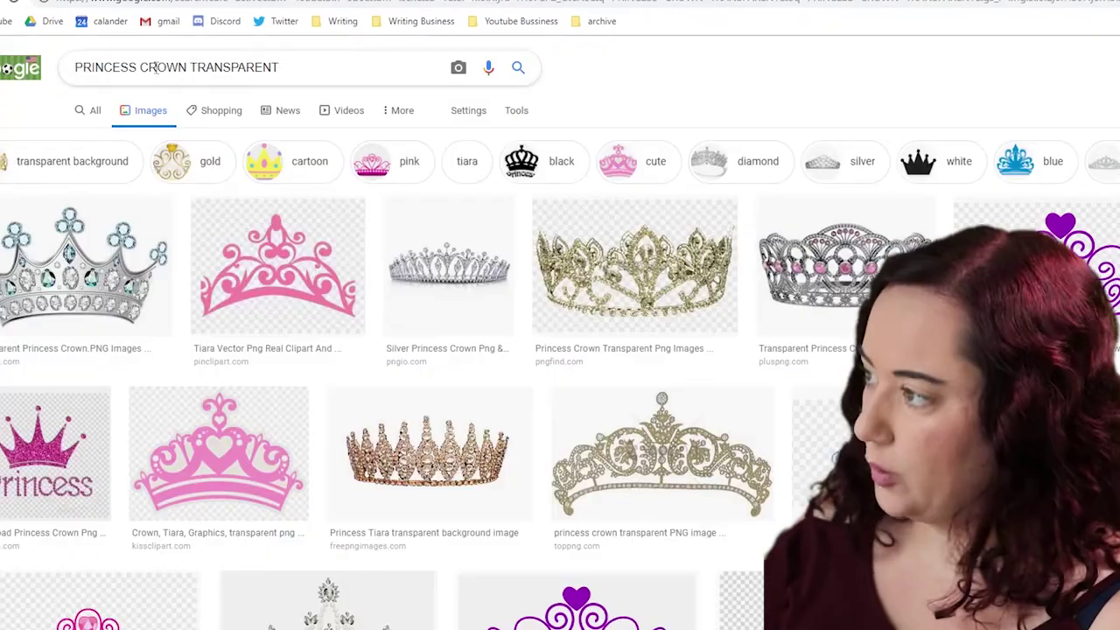
triple_click(143, 68)
text(space crown)
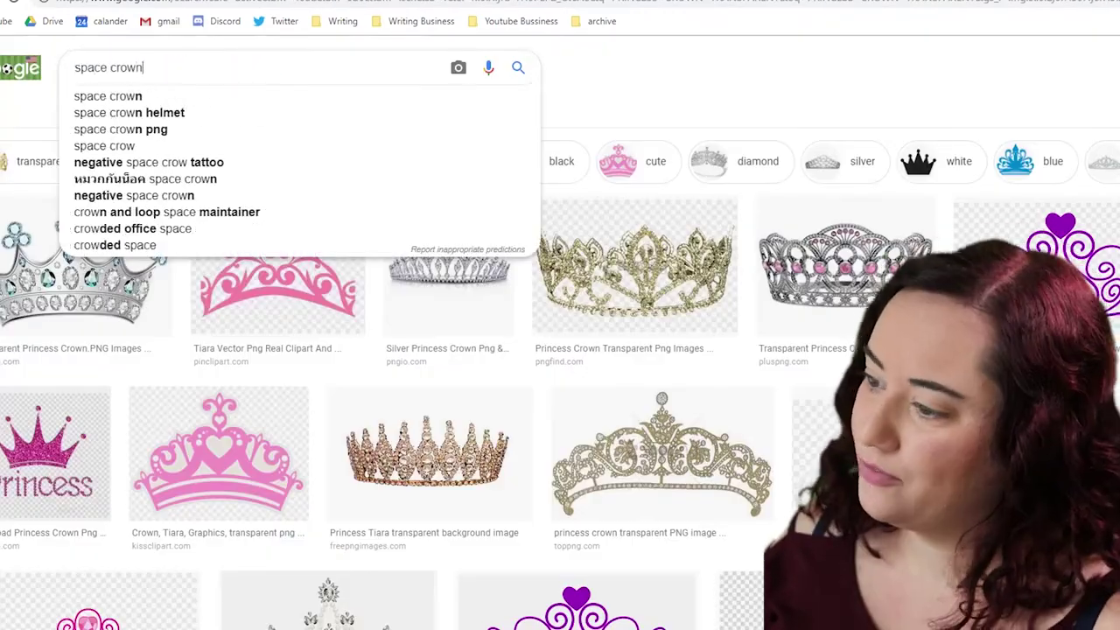
key(Return)
scroll(761, 398, down, 10)
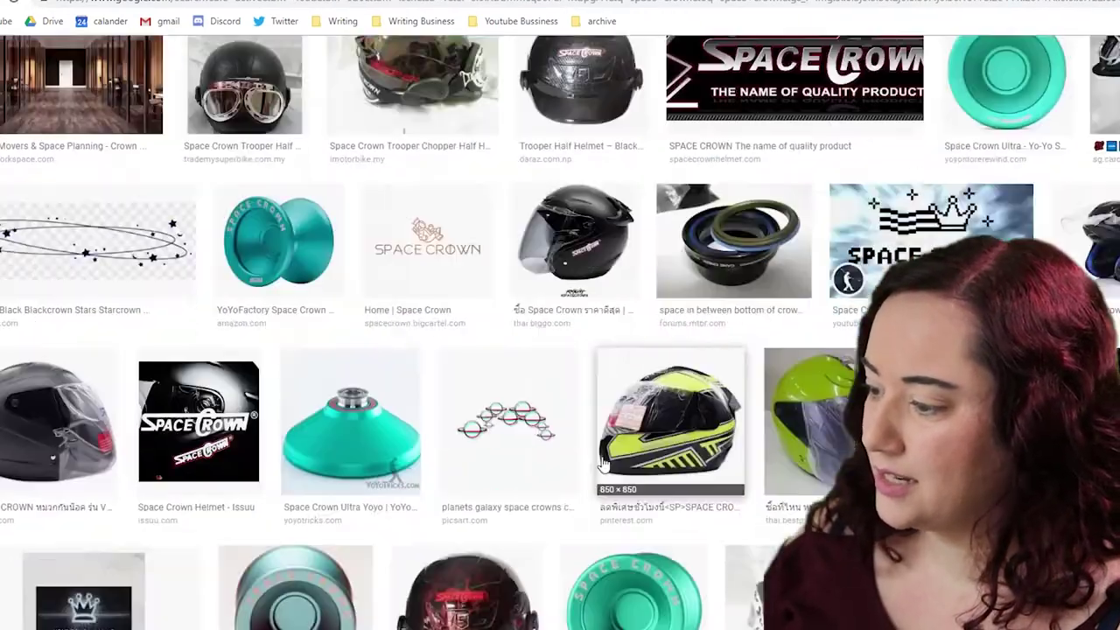
scroll(510, 464, up, 5)
scroll(525, 350, down, 9)
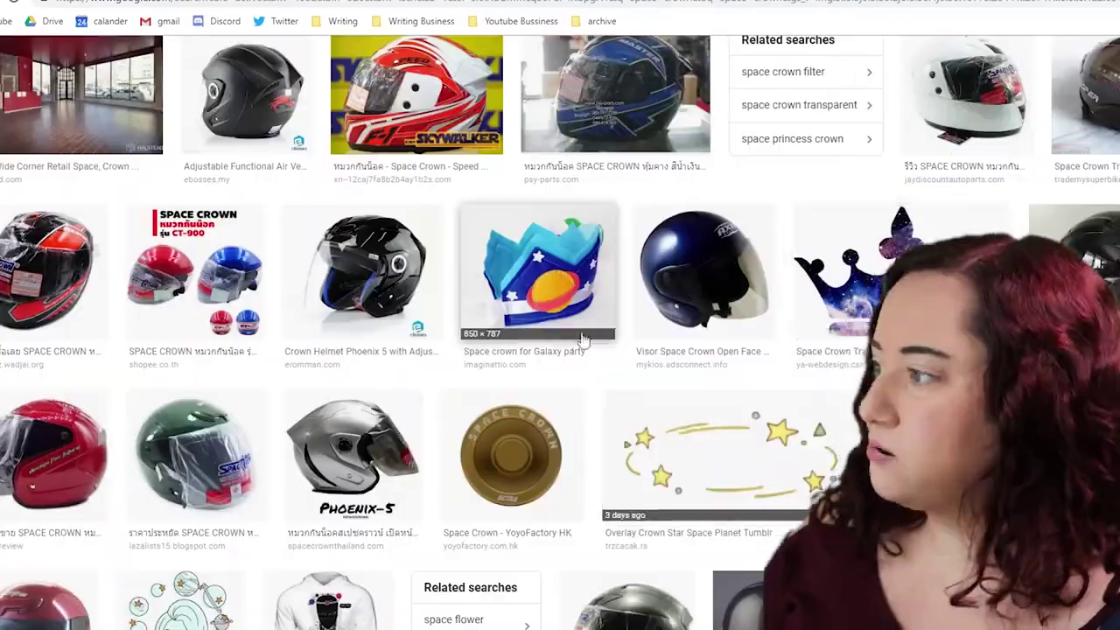
scroll(912, 203, down, 1)
Preview the galaxy and purple flower crown images and copy the flower crown
click(912, 203)
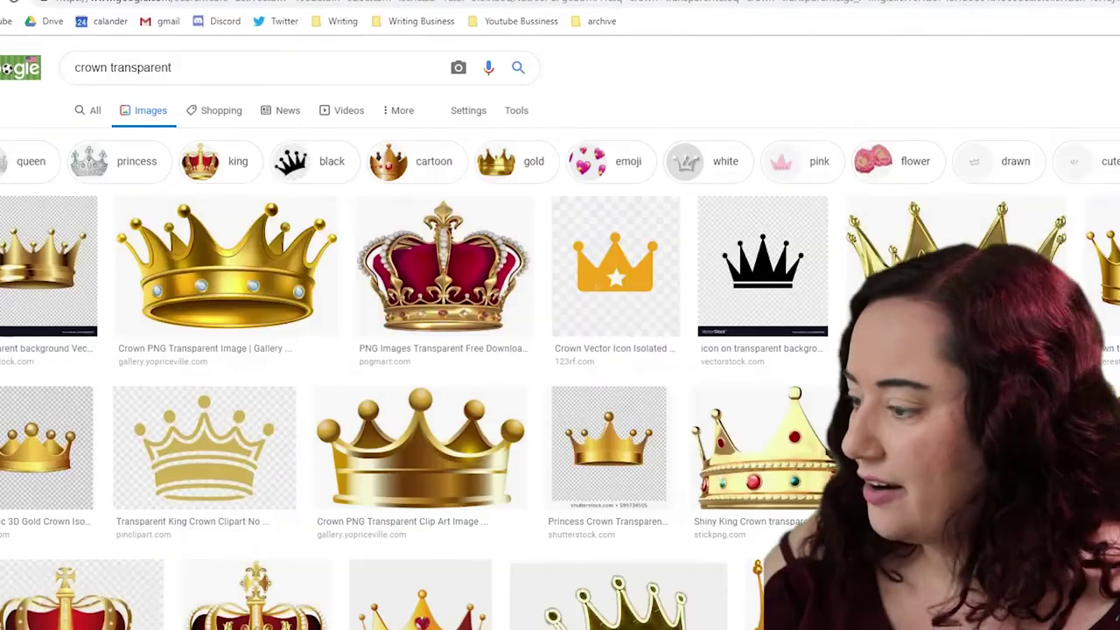
scroll(560, 350, down, 15)
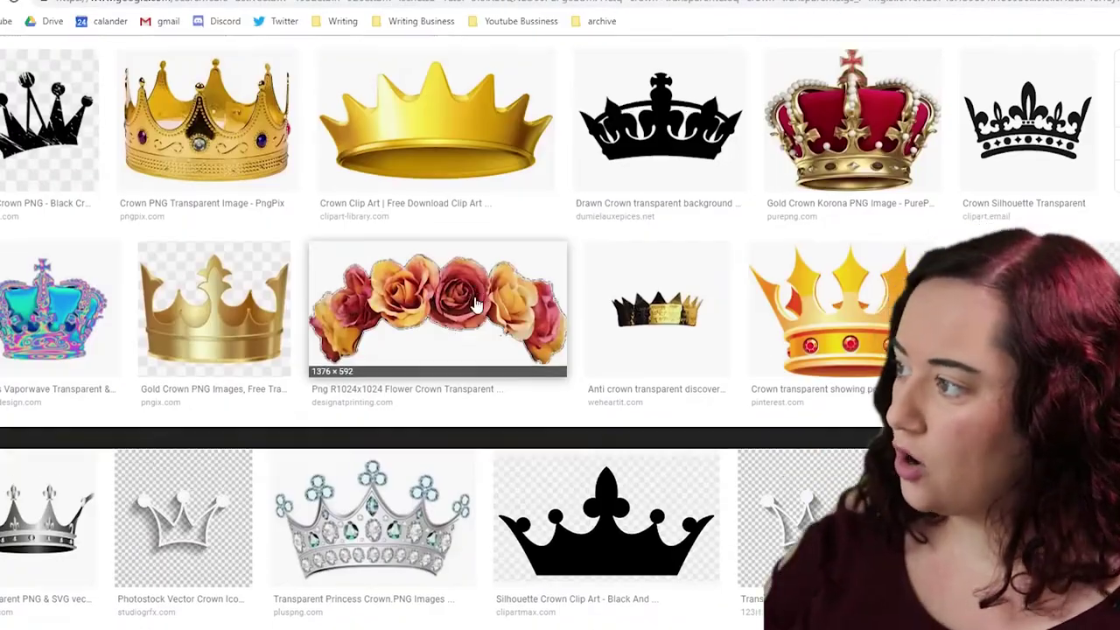
click(438, 332)
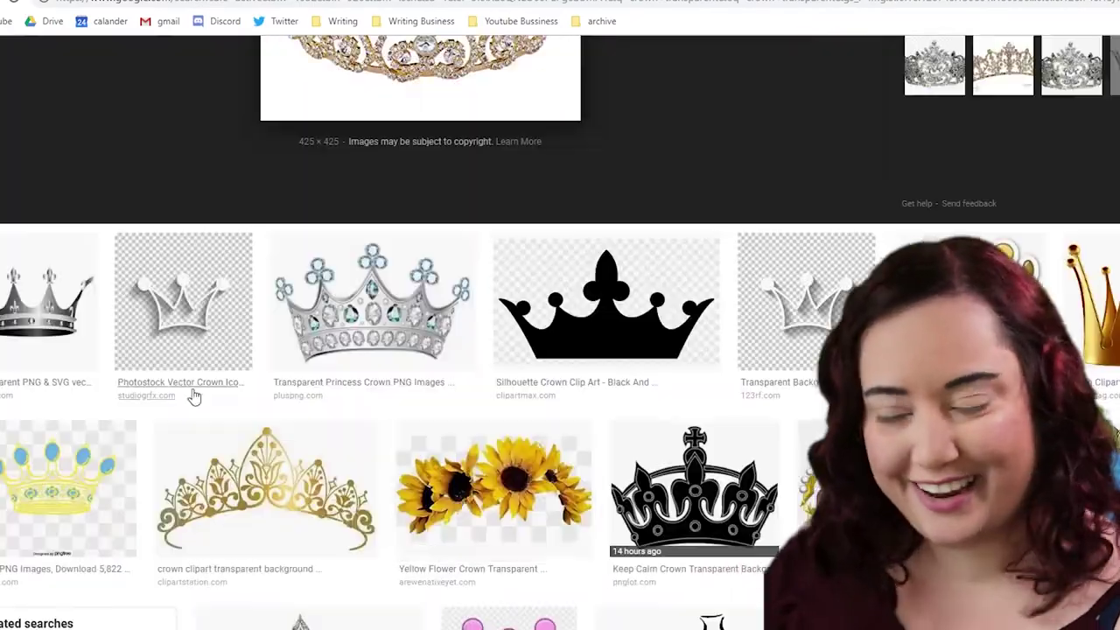
scroll(194, 396, down, 20)
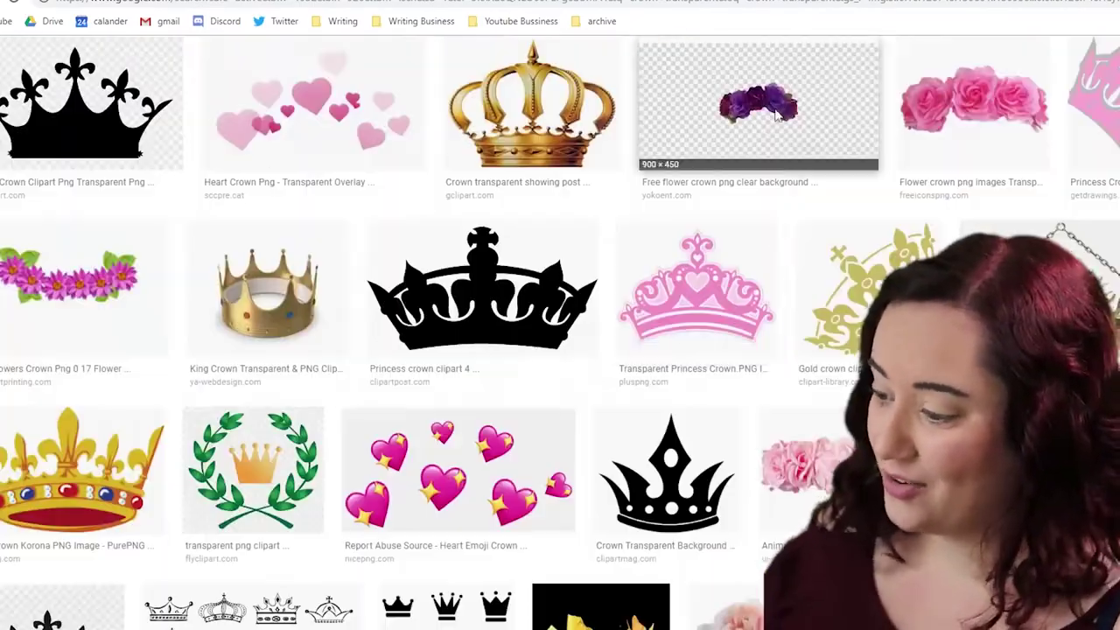
click(759, 103)
right_click(674, 508)
click(726, 623)
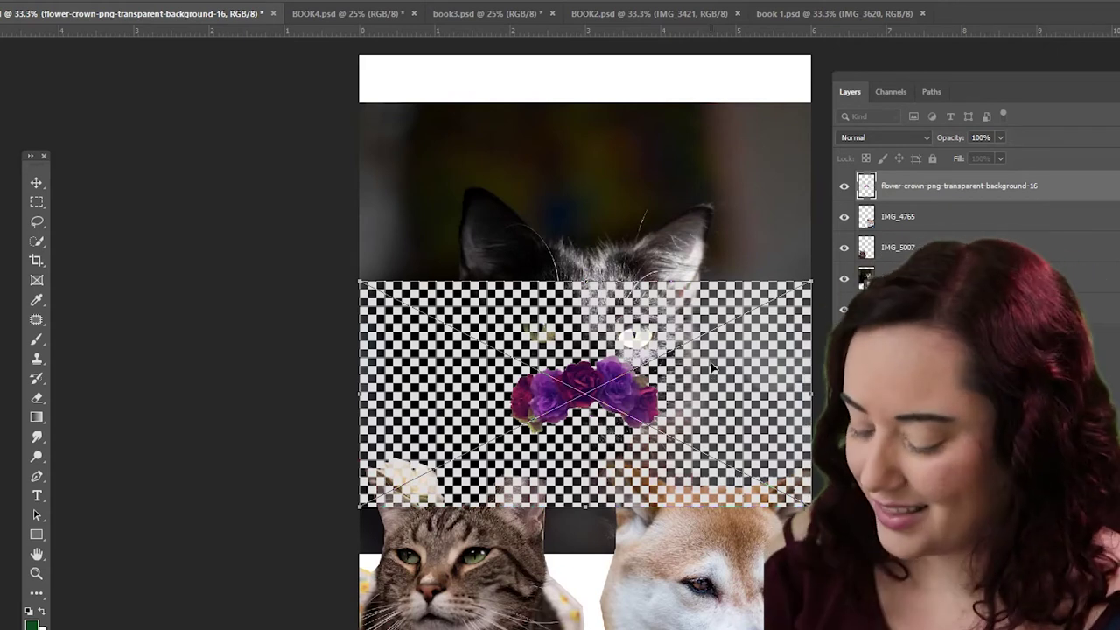
Remove the flower crown from the cover and bring up layer options for the gold crown
key(Escape)
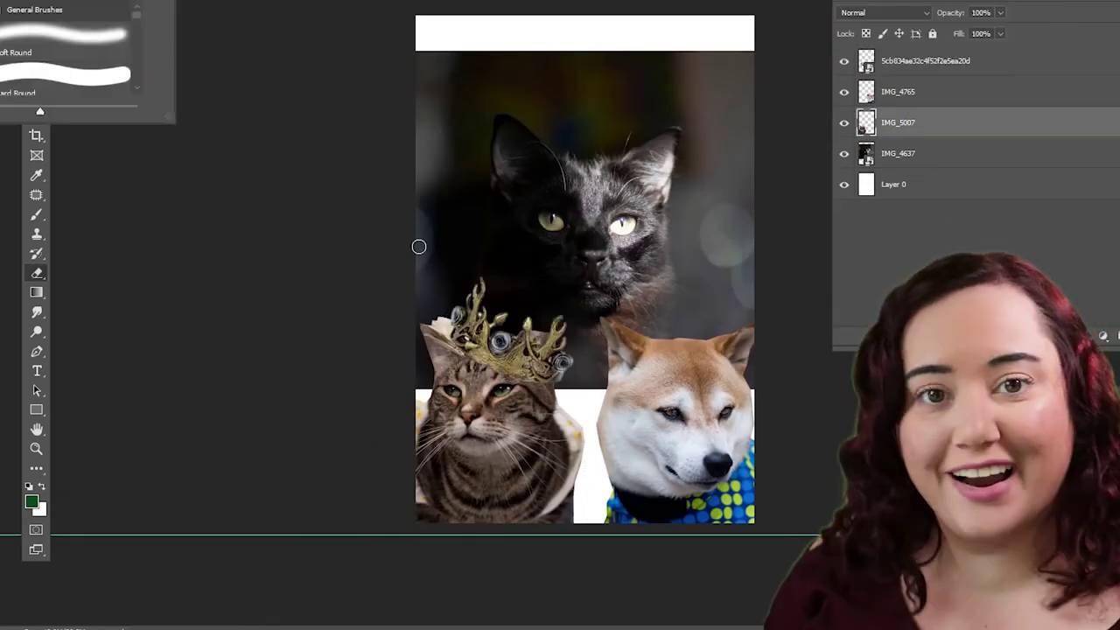
key(v)
right_click(444, 295)
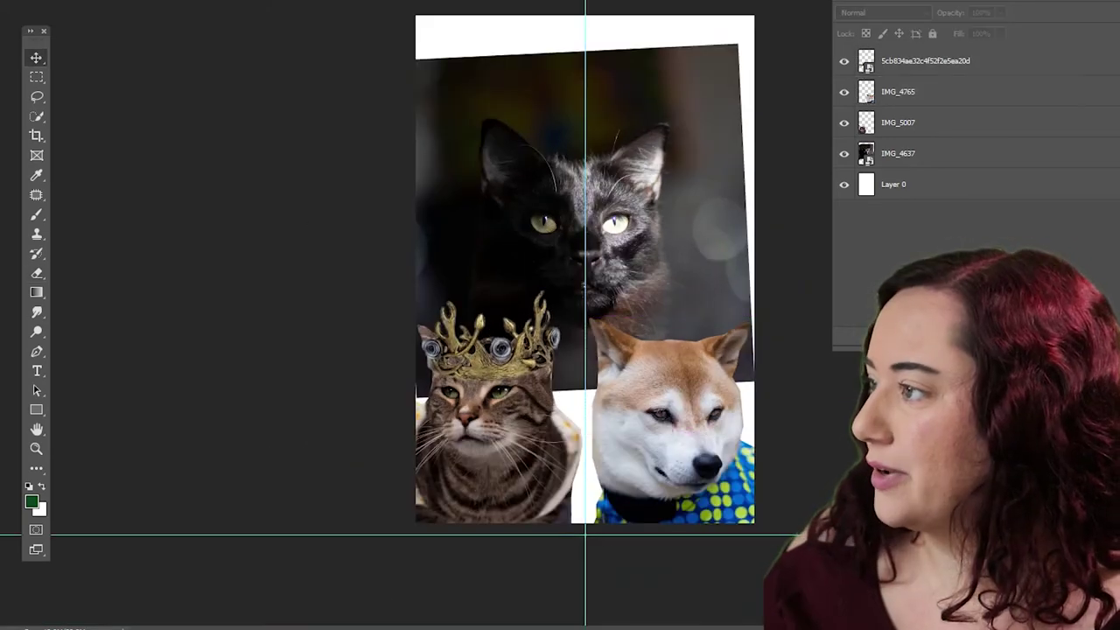
Enlarge the summoning circle over the cover and lower its opacity to semi-transparent
drag(798, 127, 840, 18)
key(Return)
click(1000, 12)
drag(1007, 34, 969, 33)
click(373, 315)
Delete the summoning circle layer and preview a summoning-circle image from the Google results
click(928, 131)
click(967, 70)
key(Delete)
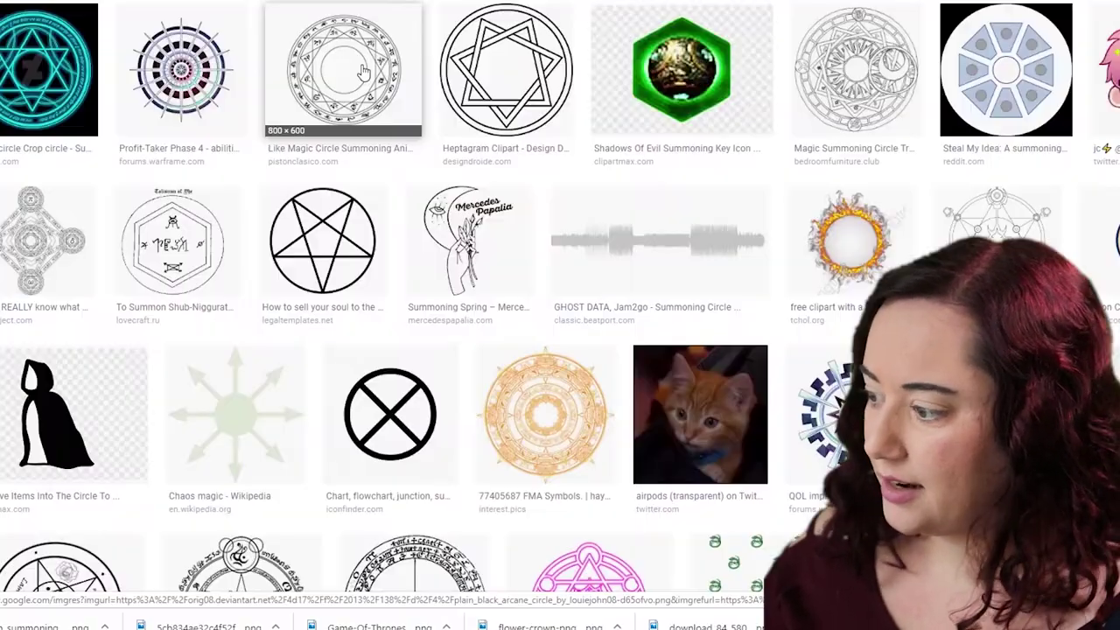
click(363, 72)
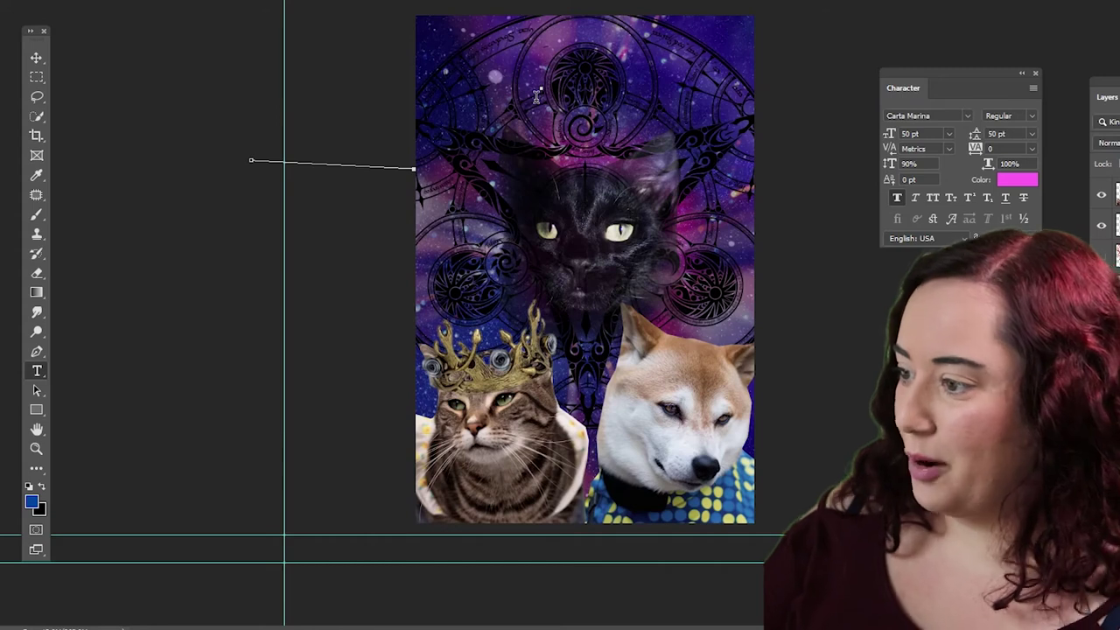
Type the cover title and export the cover for web as BOOK5 into the Epic book covers folder
click(537, 97)
text(THE)
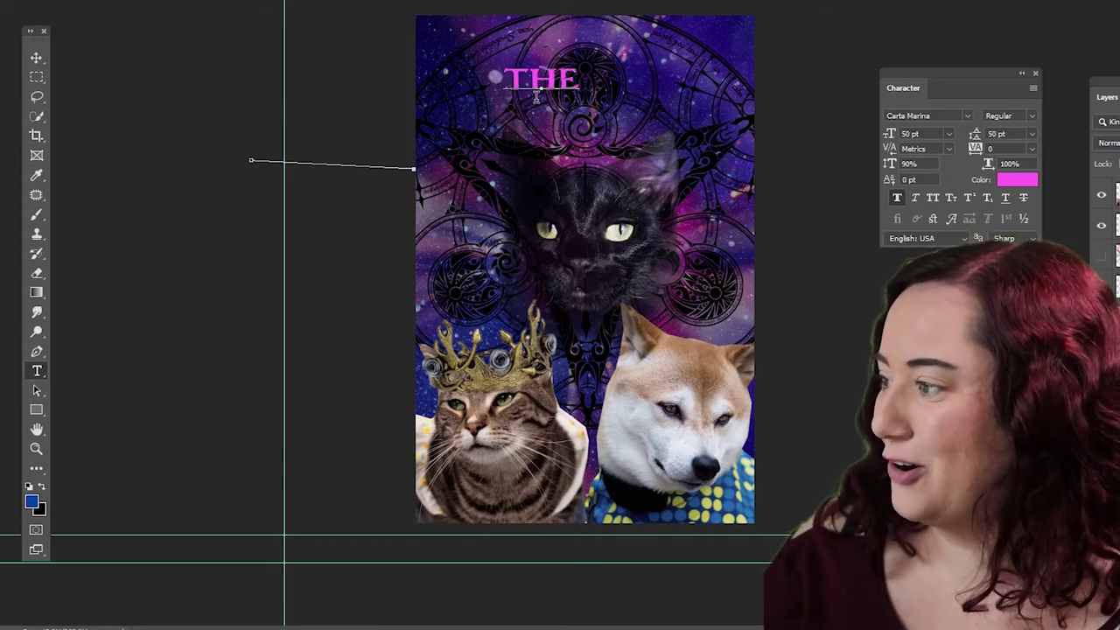
text(INCESS)
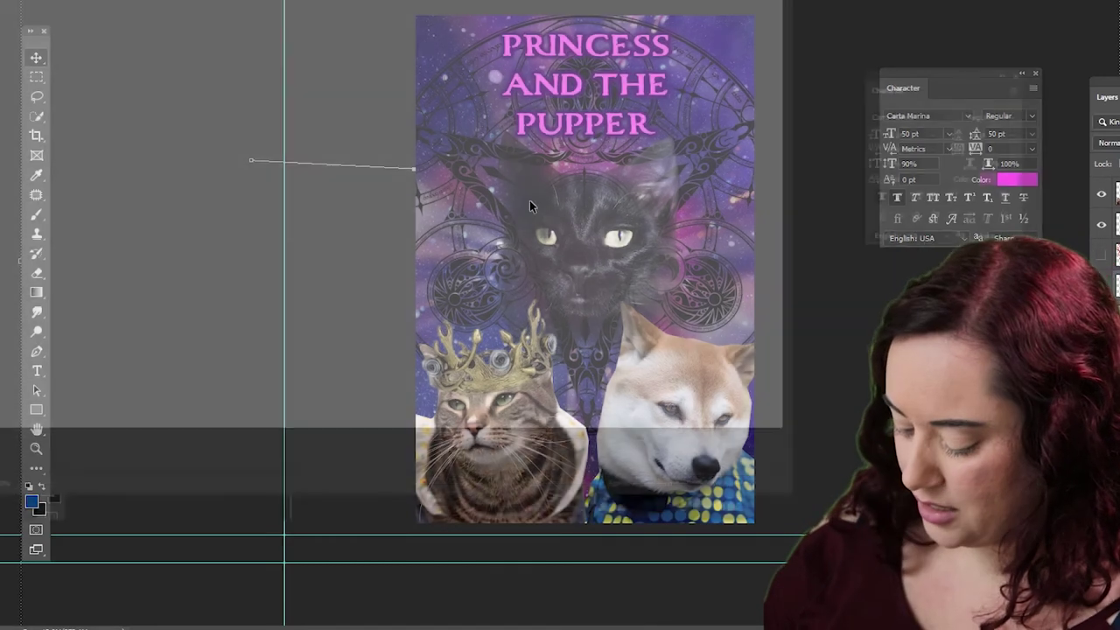
click(811, 518)
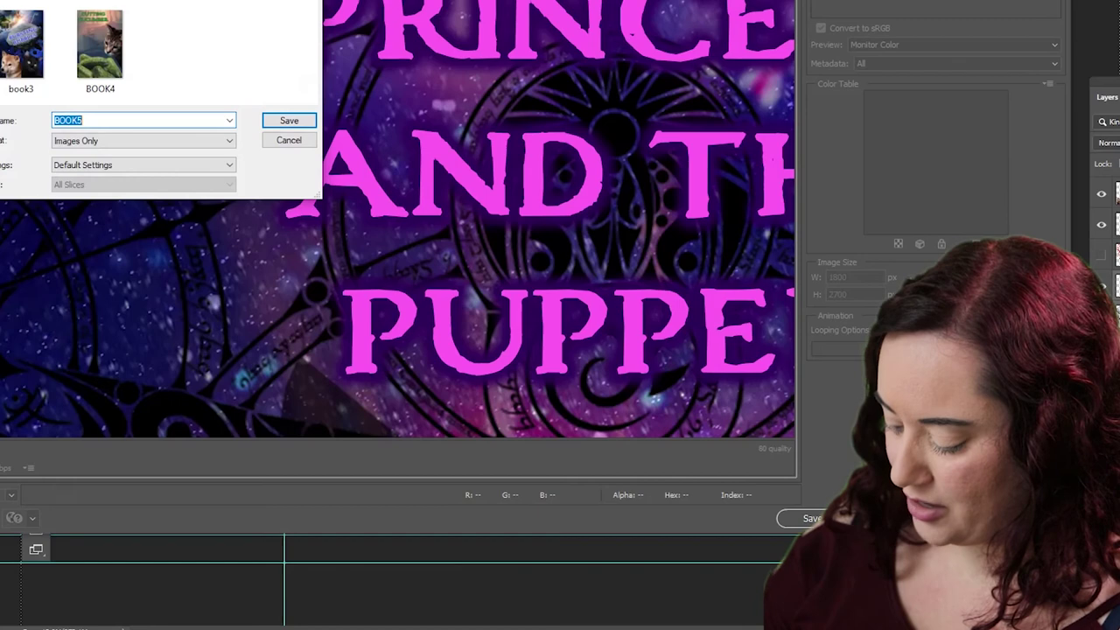
text(BOO)
key(Return)
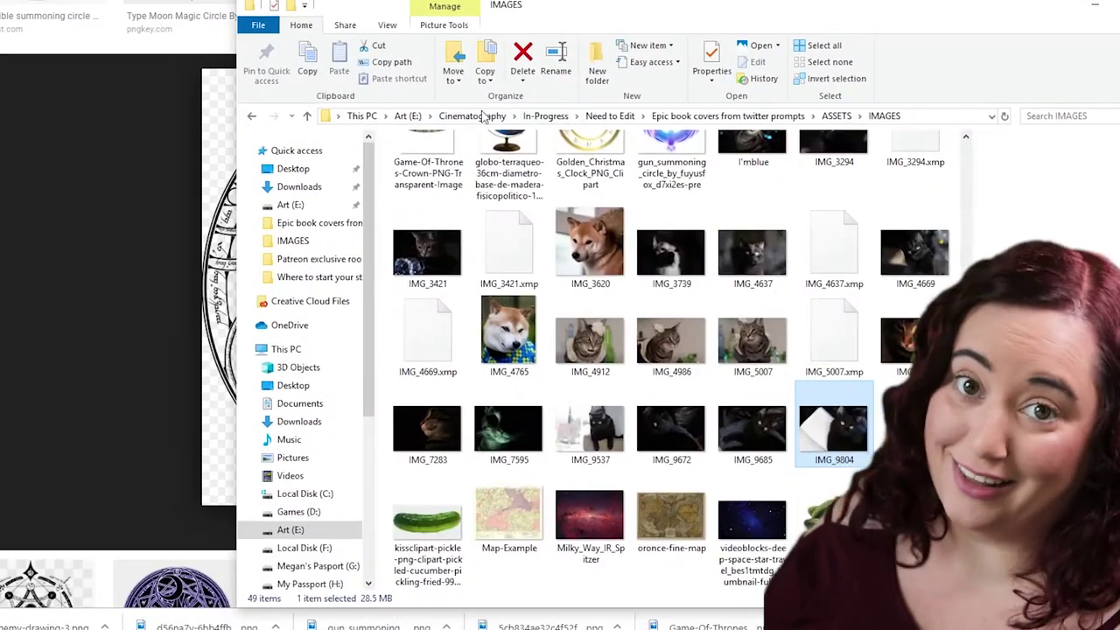
click(611, 116)
double_click(455, 154)
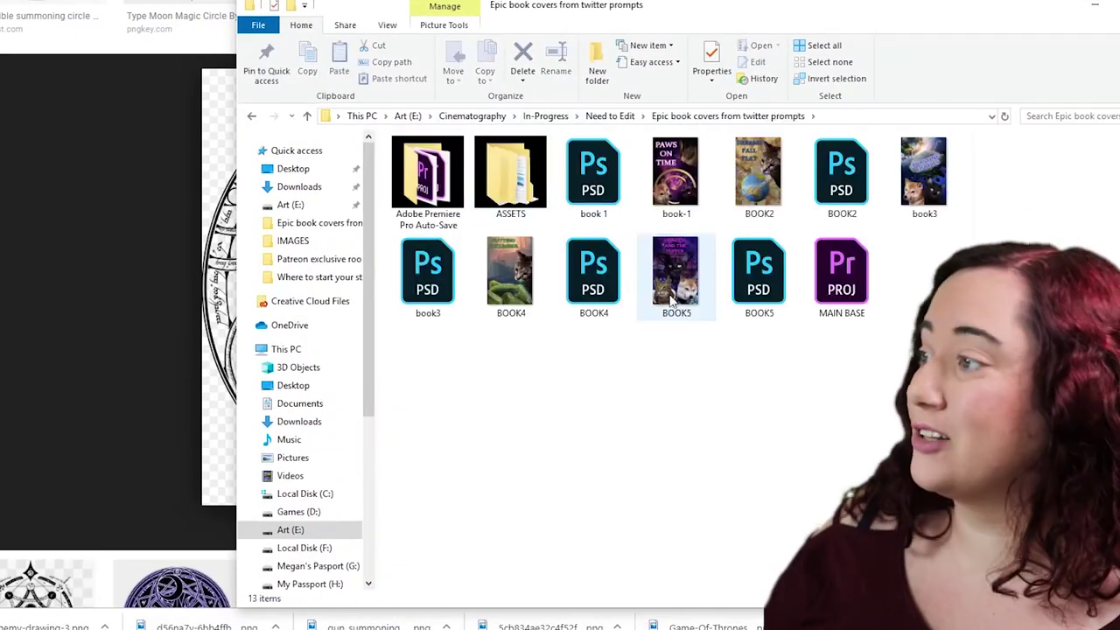